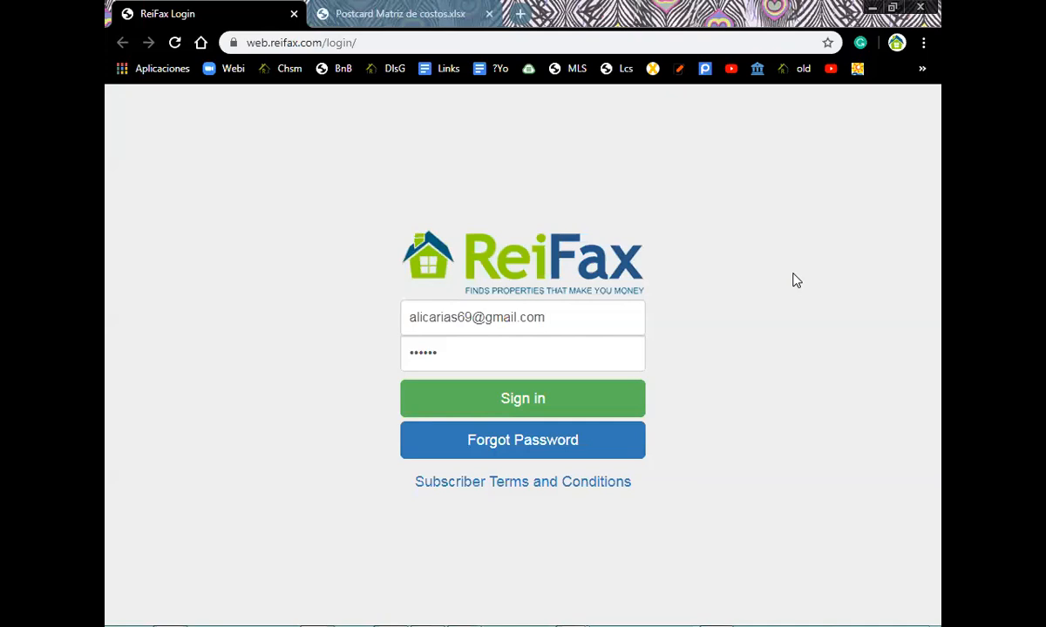
- Sign in to the ReiFax account with the prefilled credentials and open the property search
{"action": "left_click", "coordinate": [559, 397]}
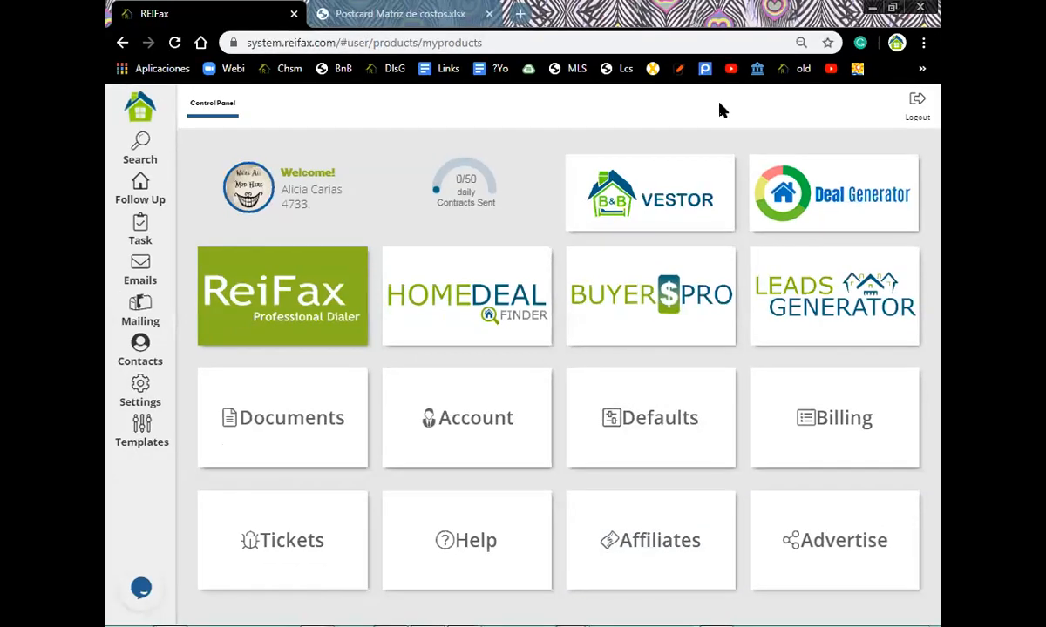
{"action": "left_click", "coordinate": [457, 547]}
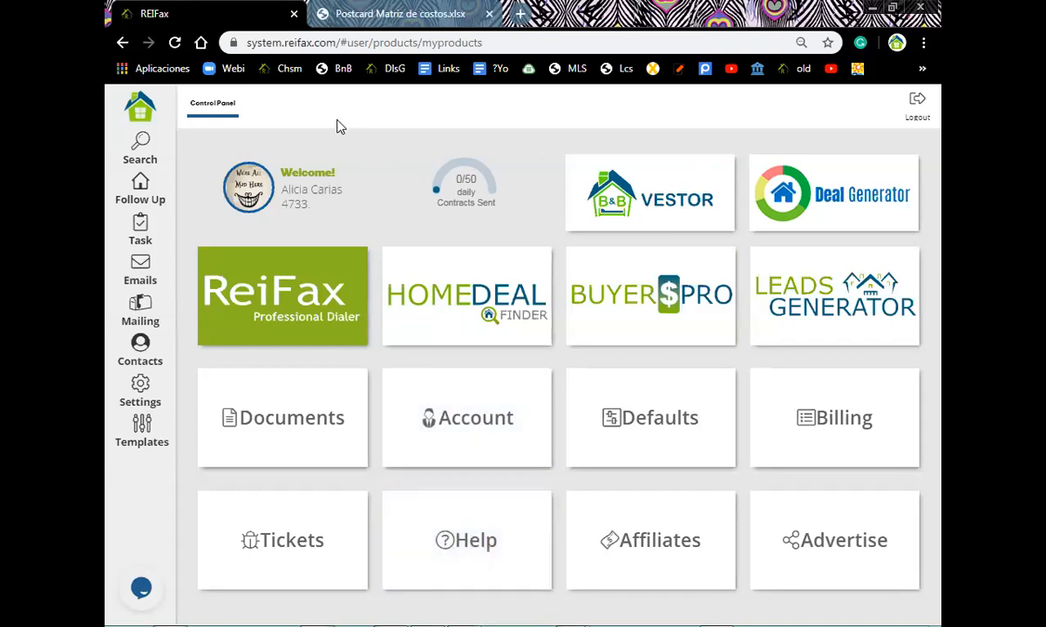
{"action": "left_click", "coordinate": [139, 161]}
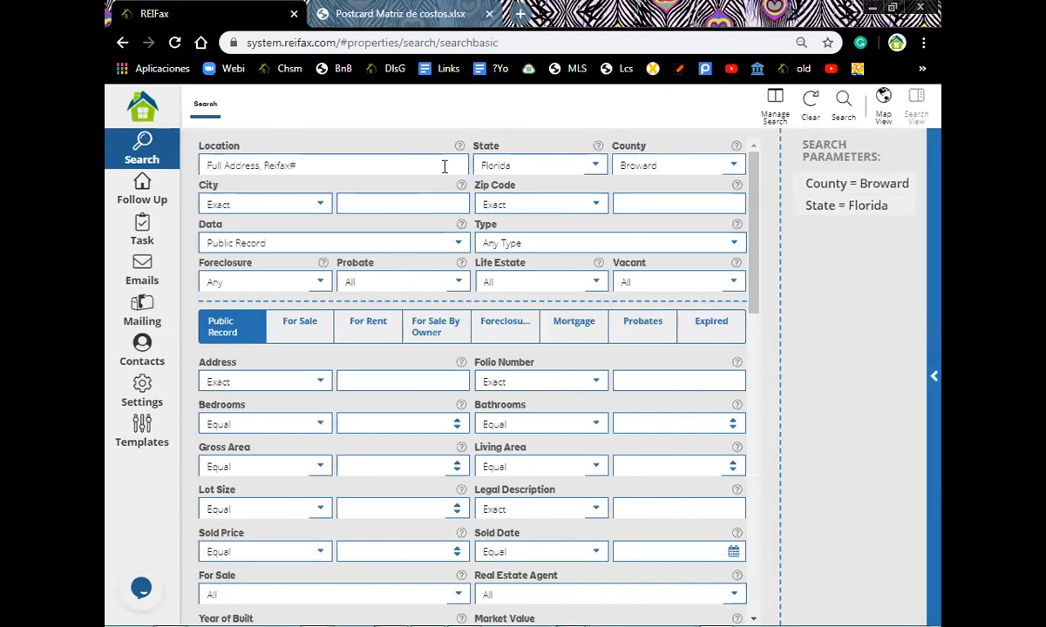
{"action": "left_click", "coordinate": [734, 166]}
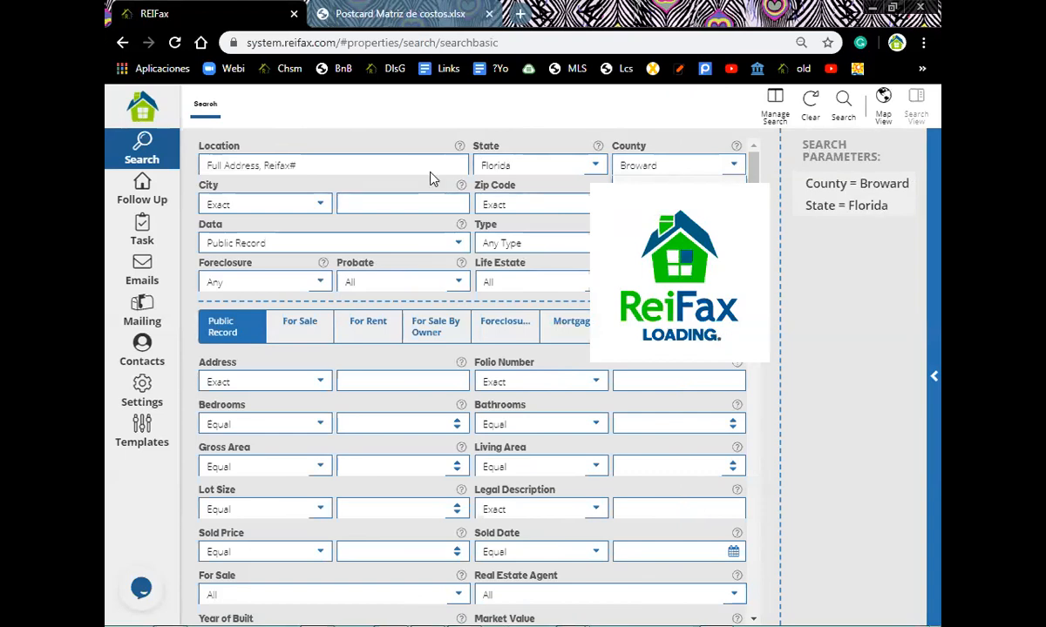
{"action": "left_click", "coordinate": [457, 245]}
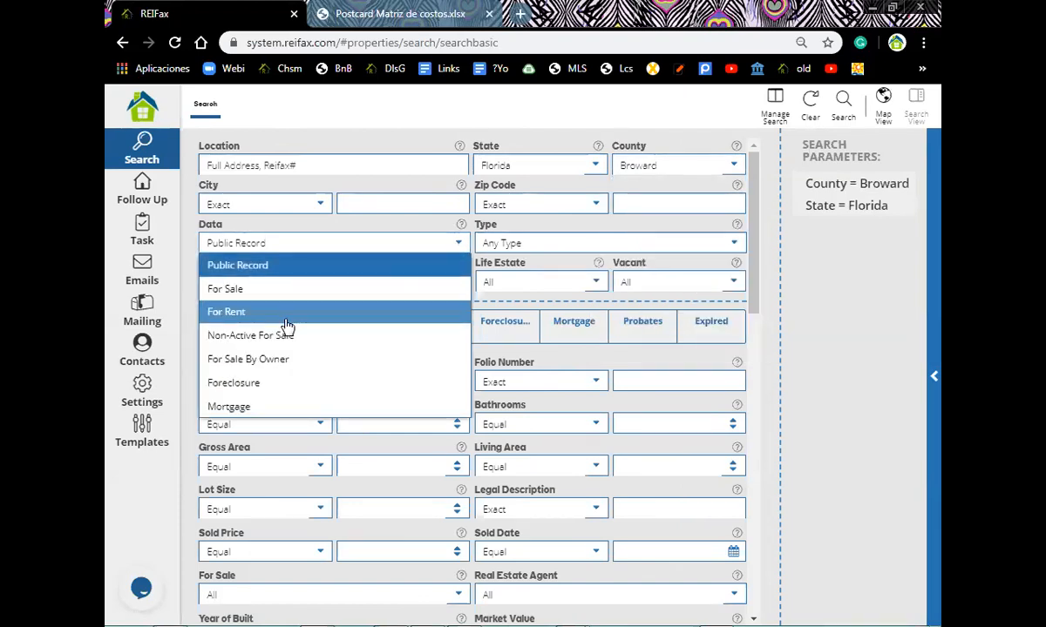
{"action": "left_click", "coordinate": [275, 384]}
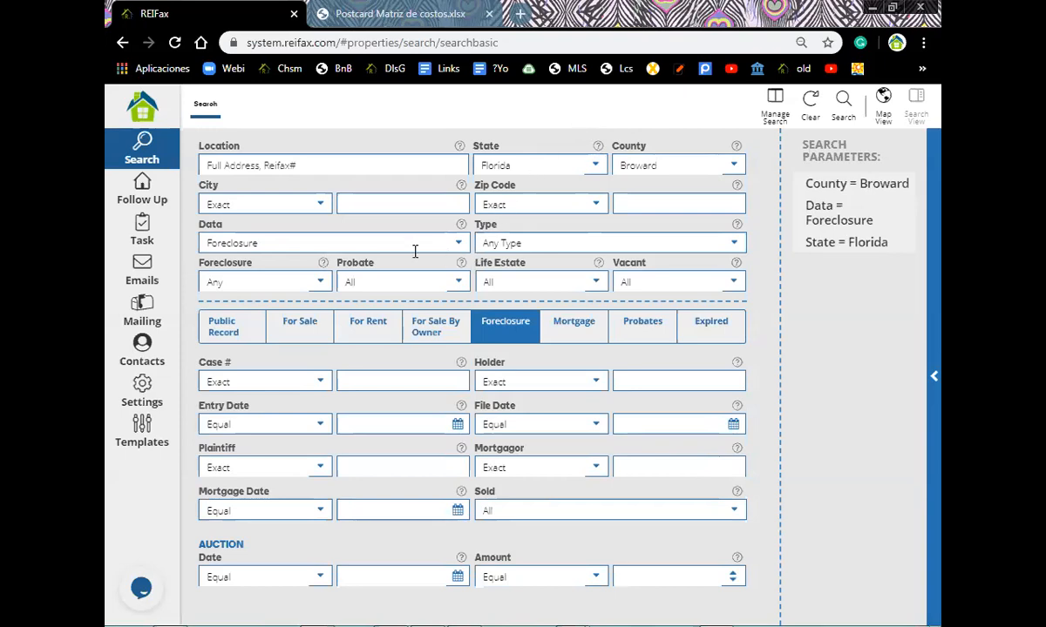
{"action": "left_click", "coordinate": [459, 246]}
{"action": "left_click", "coordinate": [314, 268]}
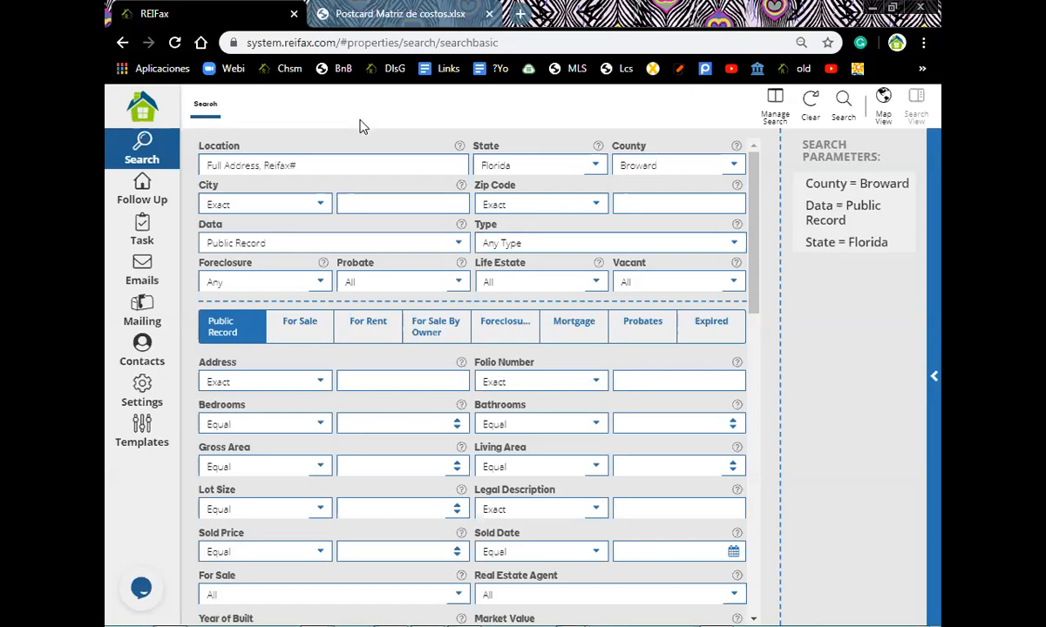
- Set the Foreclosure filter to Pre-Foreclosed and the public-record For Sale filter to No
{"action": "left_click", "coordinate": [321, 282]}
{"action": "left_click", "coordinate": [262, 352]}
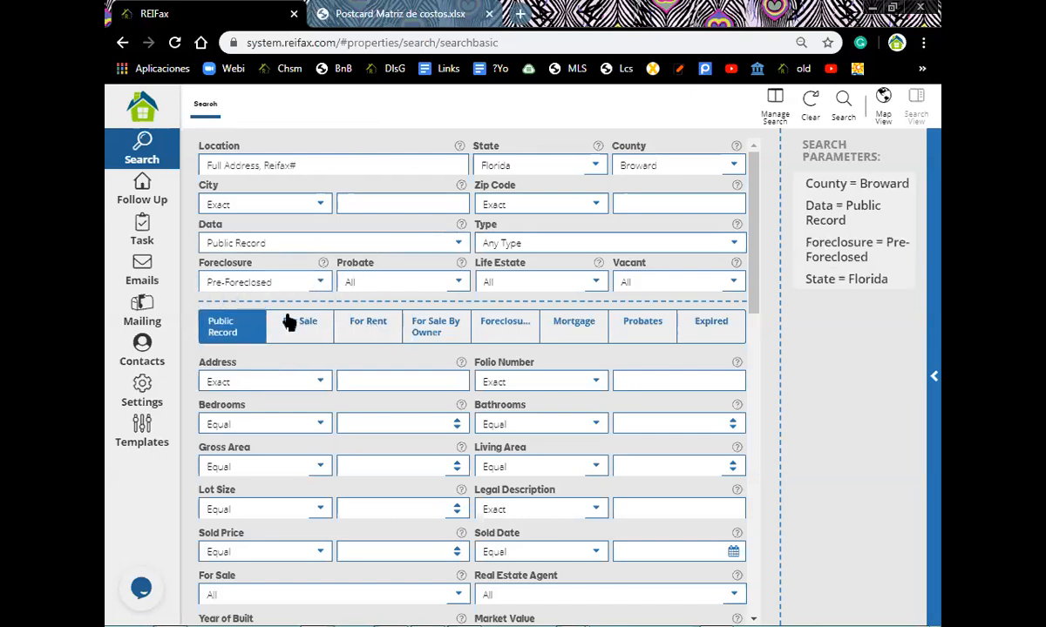
{"action": "scroll", "coordinate": [286, 323], "scroll_direction": "down", "scroll_amount": 2}
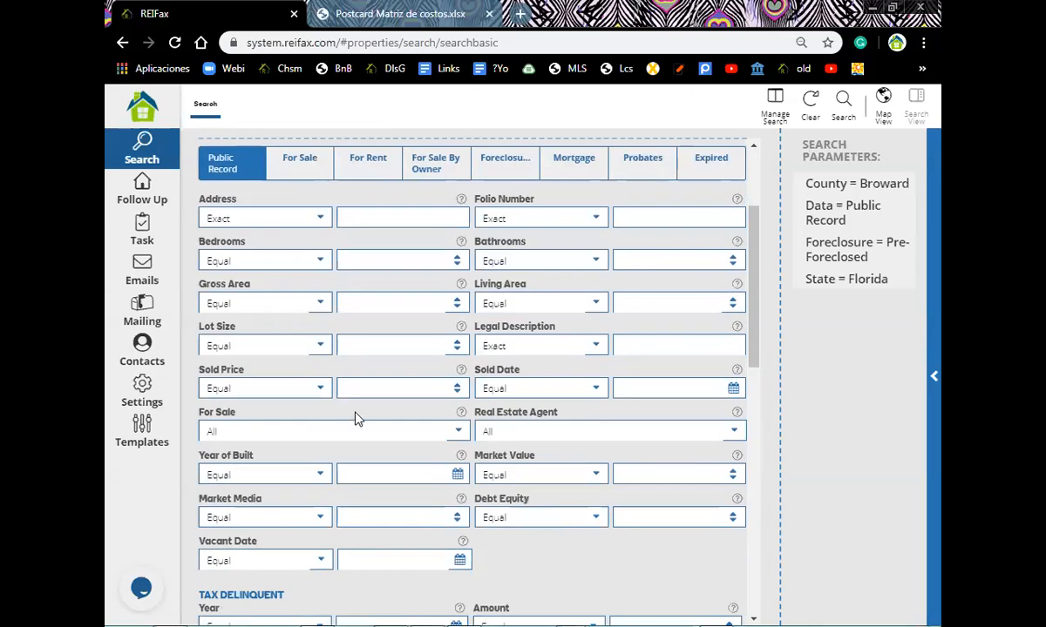
{"action": "left_click", "coordinate": [434, 430]}
{"action": "left_click", "coordinate": [233, 501]}
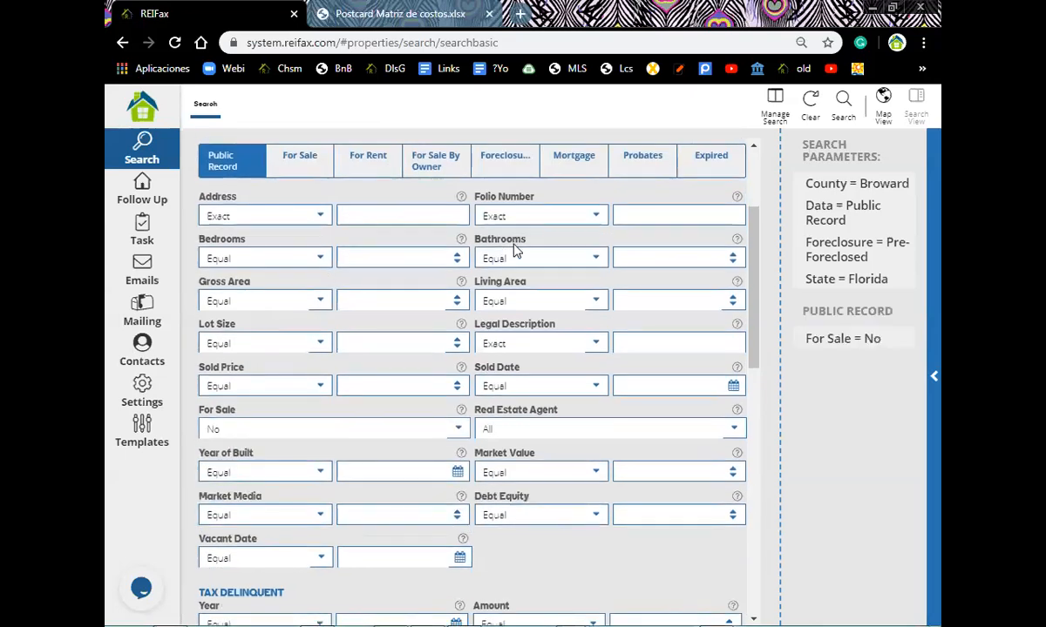
- Limit the Market Value filter to properties between 100000 and 200000
{"action": "scroll", "coordinate": [600, 310], "scroll_direction": "down", "scroll_amount": 2}
{"action": "left_click", "coordinate": [597, 312]}
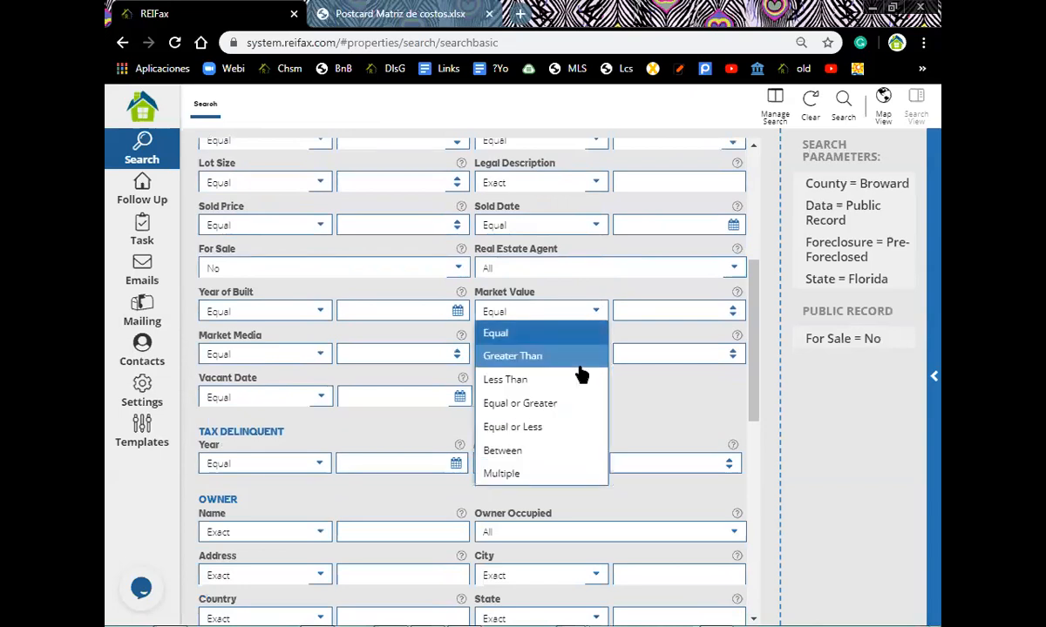
{"action": "left_click", "coordinate": [553, 446]}
{"action": "left_click", "coordinate": [596, 316]}
{"action": "type", "text": "1"}
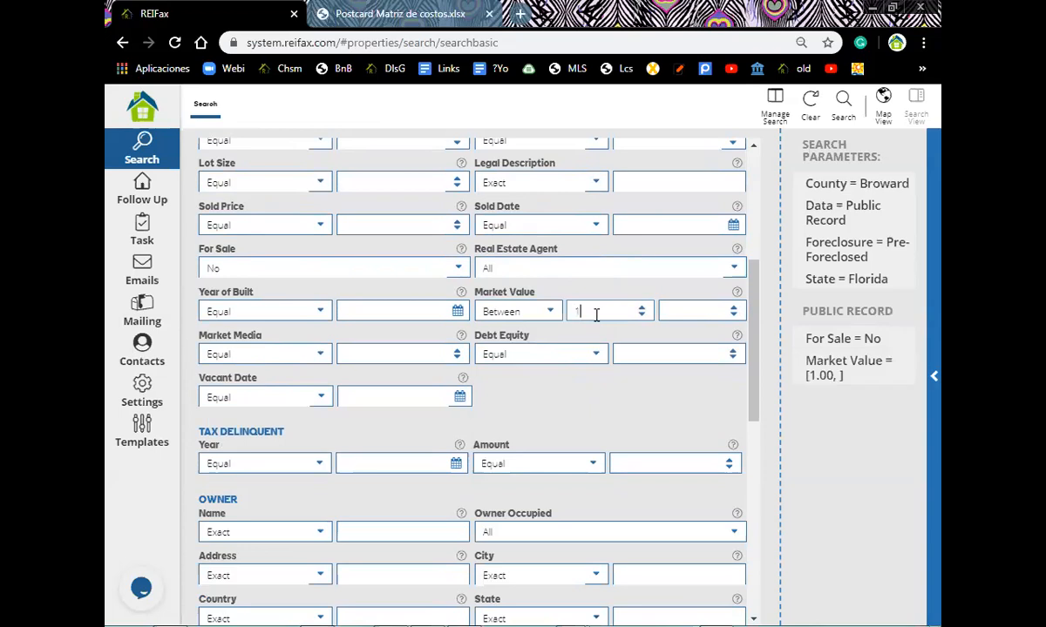
{"action": "type", "text": "00000"}
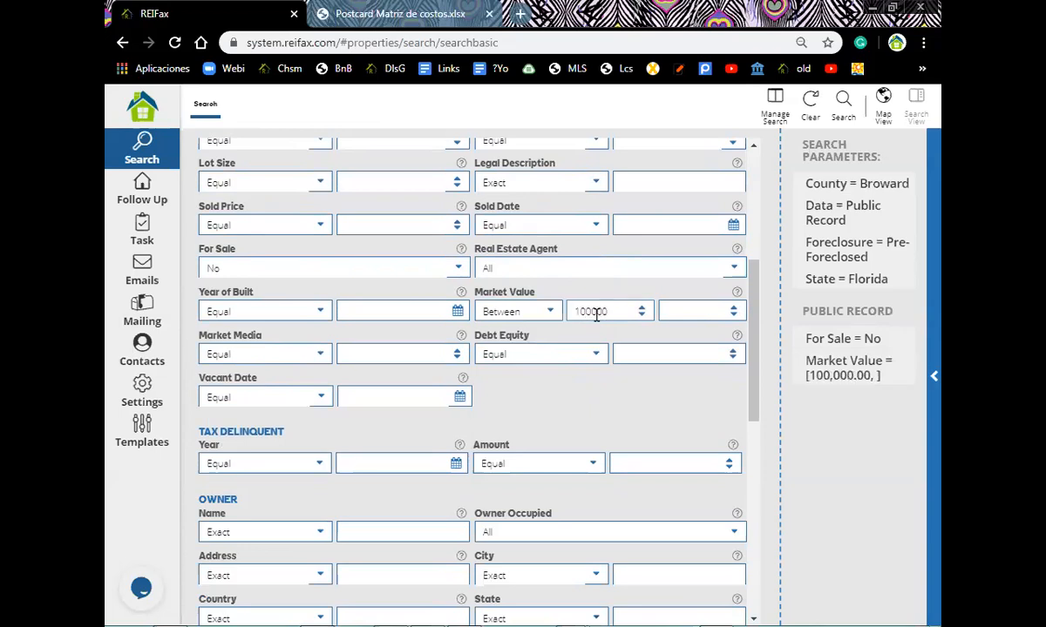
{"action": "left_click", "coordinate": [682, 316]}
{"action": "type", "text": "200"}
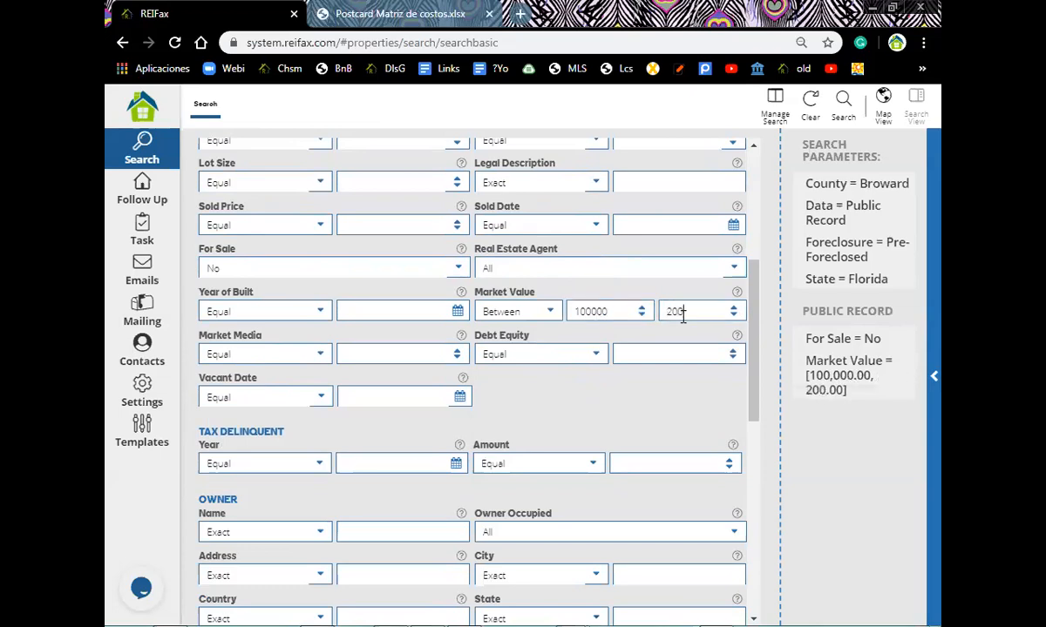
{"action": "type", "text": "000"}
- Set the Debt Equity filter to Equal or Greater with a value of 30
{"action": "left_click", "coordinate": [597, 358]}
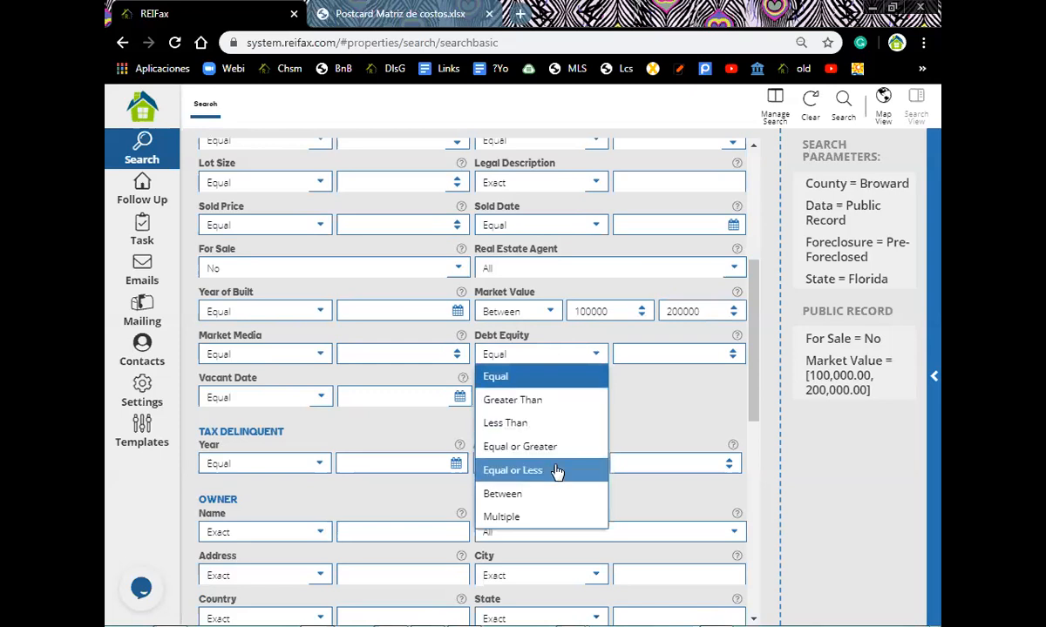
{"action": "left_click", "coordinate": [663, 354]}
{"action": "type", "text": "30"}
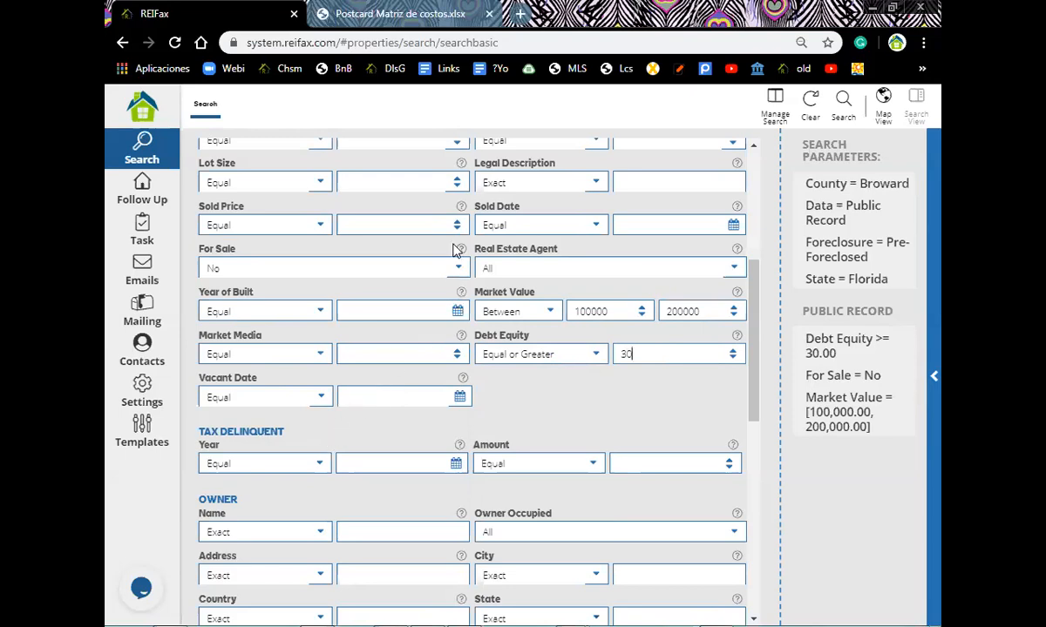
- Set the property Type filter to Single Family and review the chosen search parameters
{"action": "scroll", "coordinate": [454, 253], "scroll_direction": "up", "scroll_amount": 3}
{"action": "scroll", "coordinate": [453, 253], "scroll_direction": "up", "scroll_amount": 2}
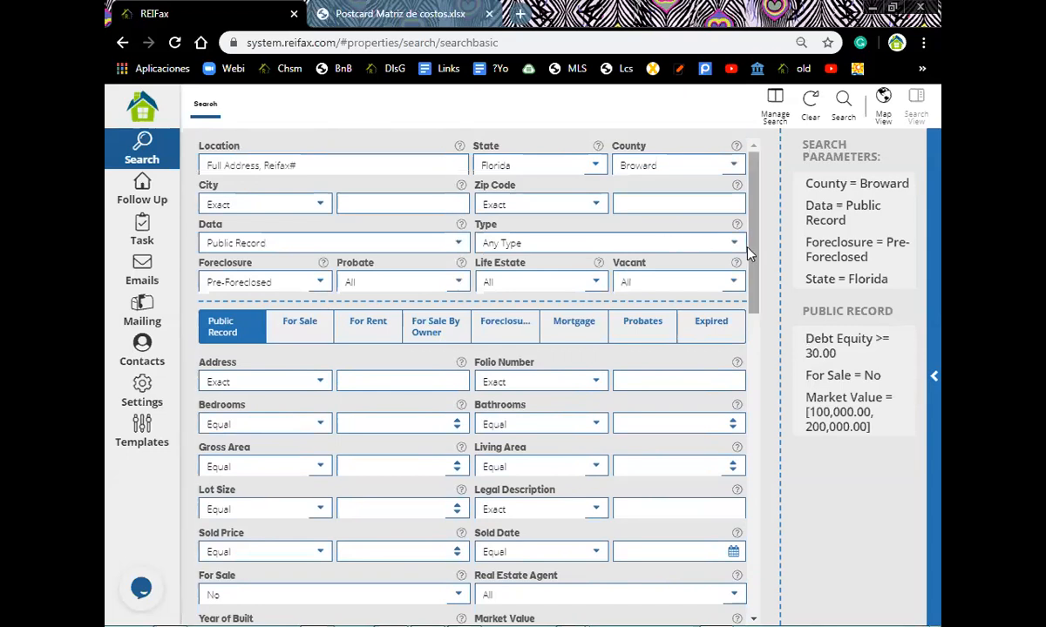
{"action": "left_click", "coordinate": [625, 244]}
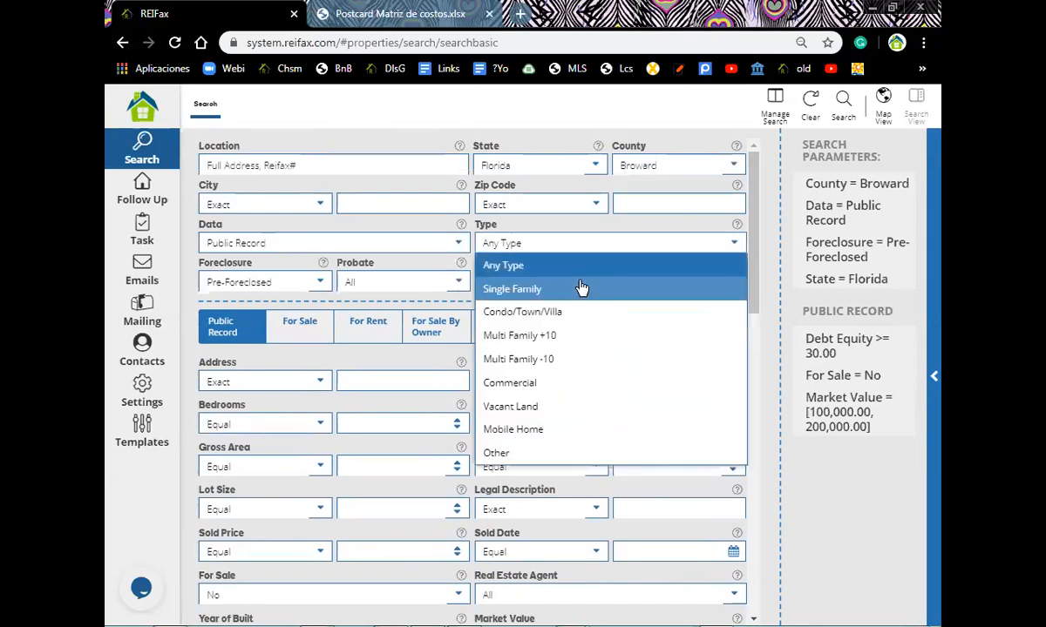
{"action": "left_click", "coordinate": [581, 288]}
{"action": "mouse_move", "coordinate": [870, 197]}
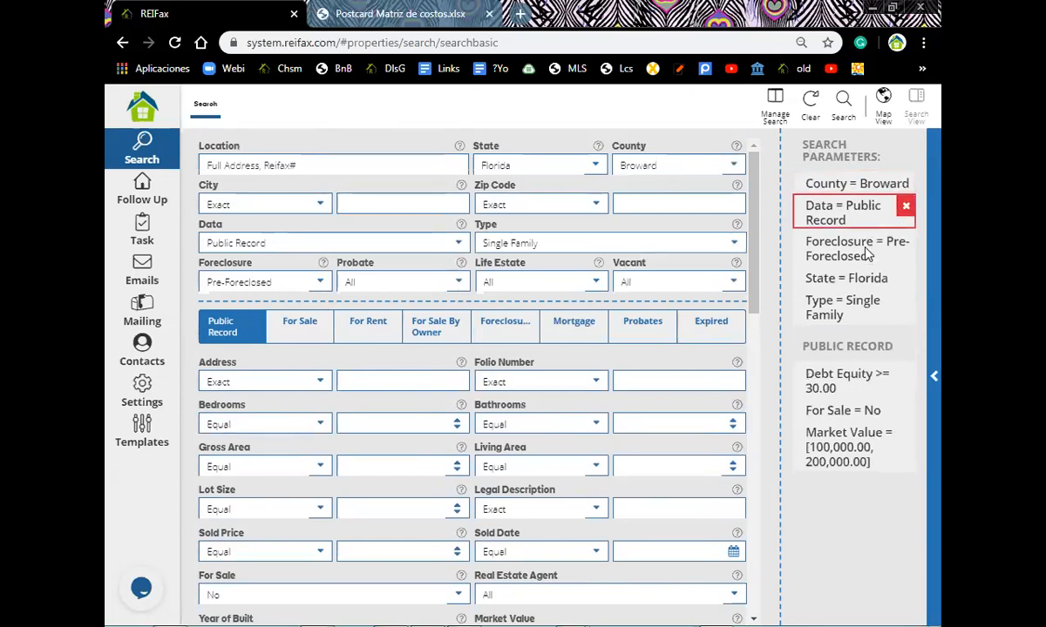
{"action": "mouse_move", "coordinate": [867, 253]}
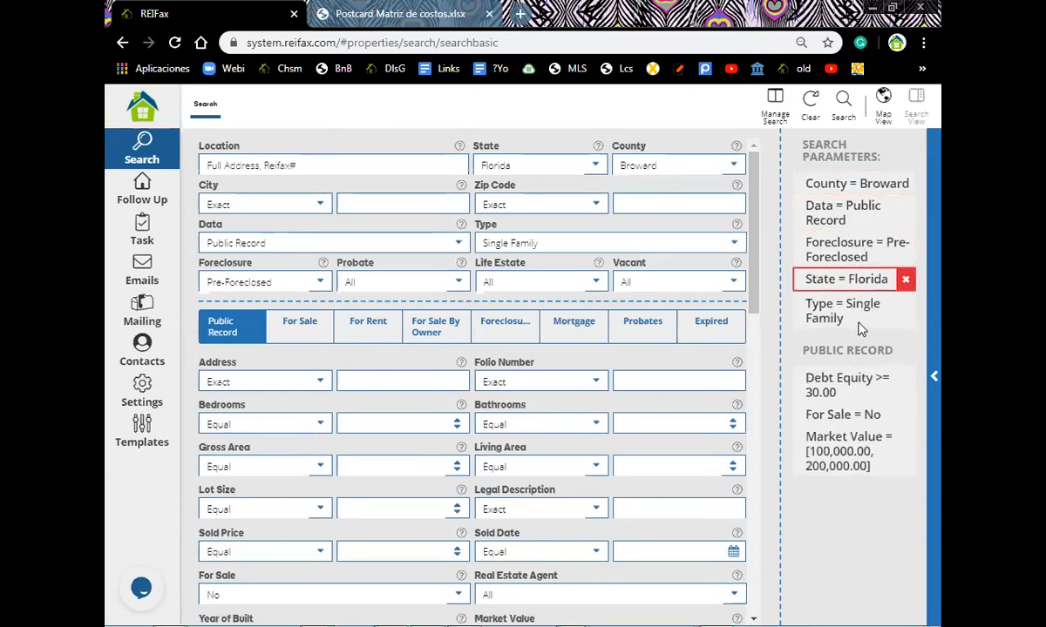
{"action": "mouse_move", "coordinate": [865, 378]}
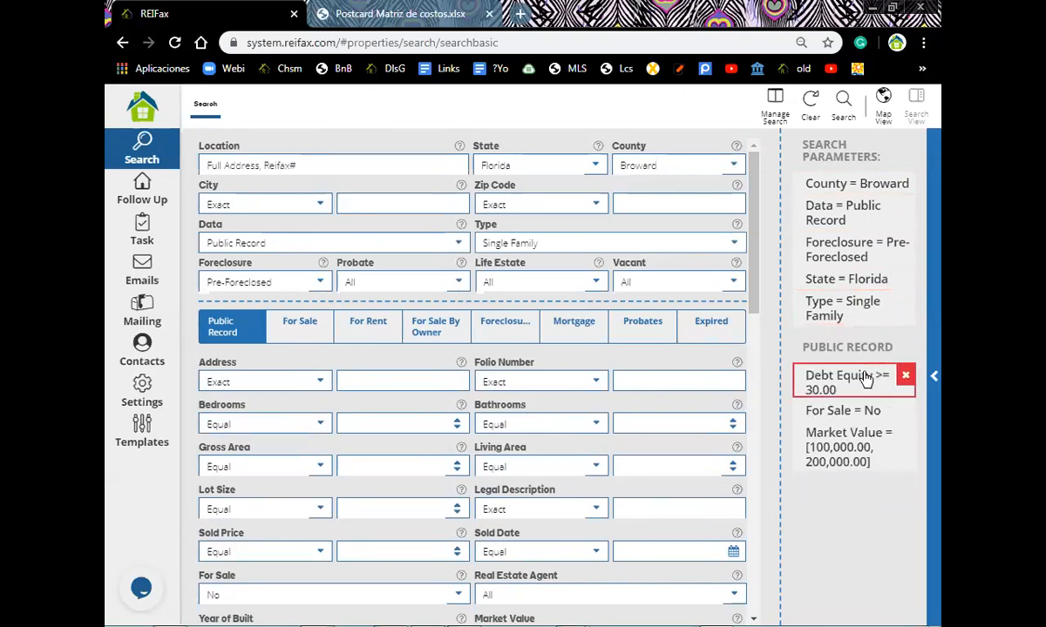
{"action": "mouse_move", "coordinate": [869, 456]}
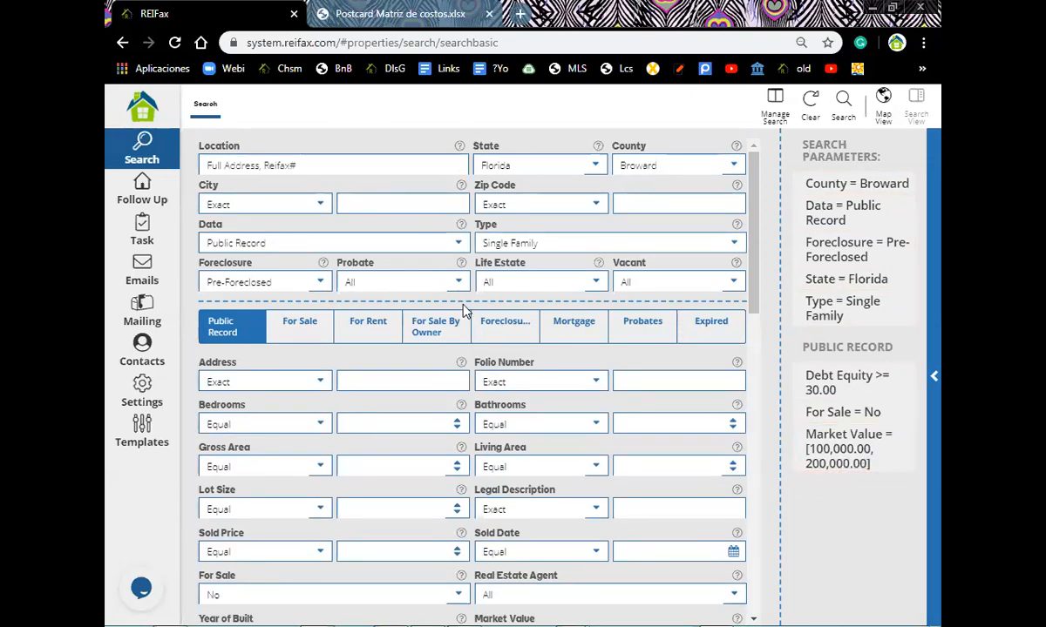
- Set the Owner Occupied filter in the owner criteria to Yes
{"action": "scroll", "coordinate": [459, 307], "scroll_direction": "down", "scroll_amount": 5}
{"action": "scroll", "coordinate": [459, 306], "scroll_direction": "down", "scroll_amount": 1}
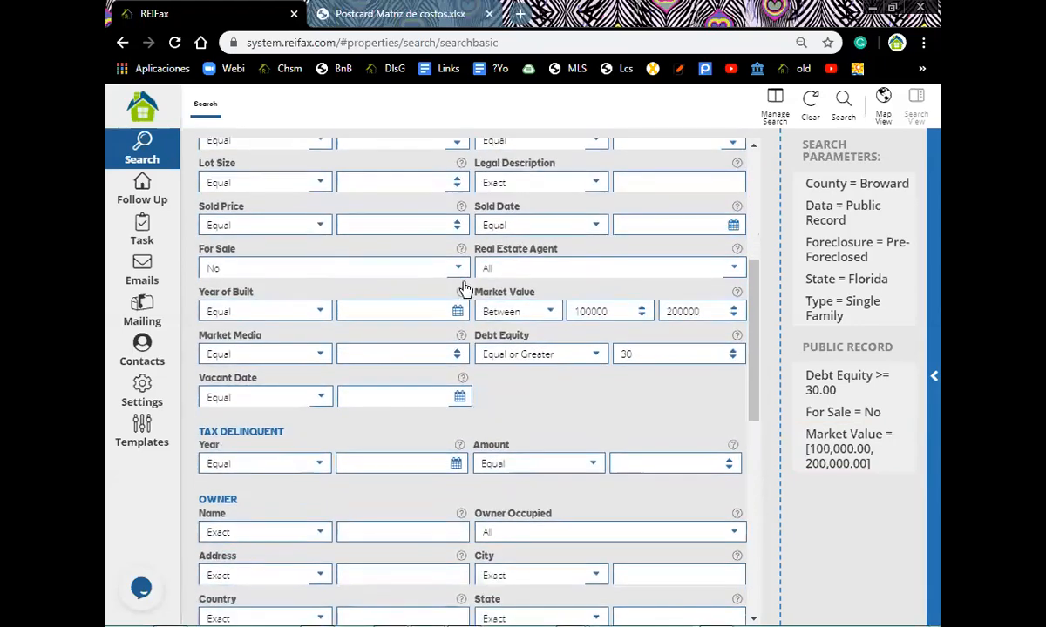
{"action": "scroll", "coordinate": [497, 207], "scroll_direction": "down", "scroll_amount": 3}
{"action": "scroll", "coordinate": [495, 206], "scroll_direction": "down", "scroll_amount": 3}
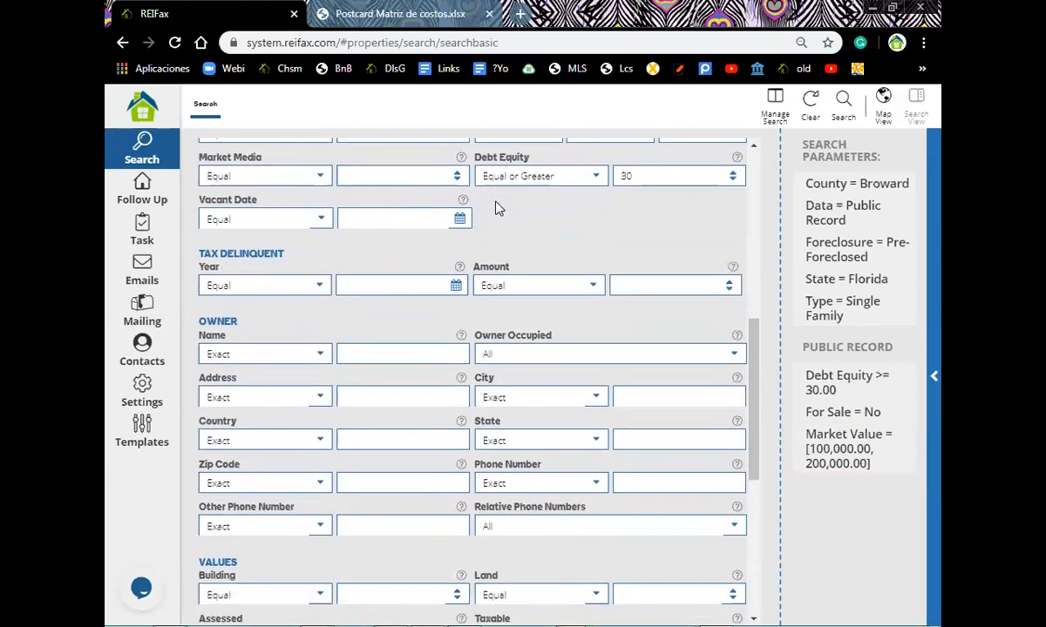
{"action": "scroll", "coordinate": [495, 203], "scroll_direction": "down", "scroll_amount": 3}
{"action": "scroll", "coordinate": [497, 203], "scroll_direction": "down", "scroll_amount": 2}
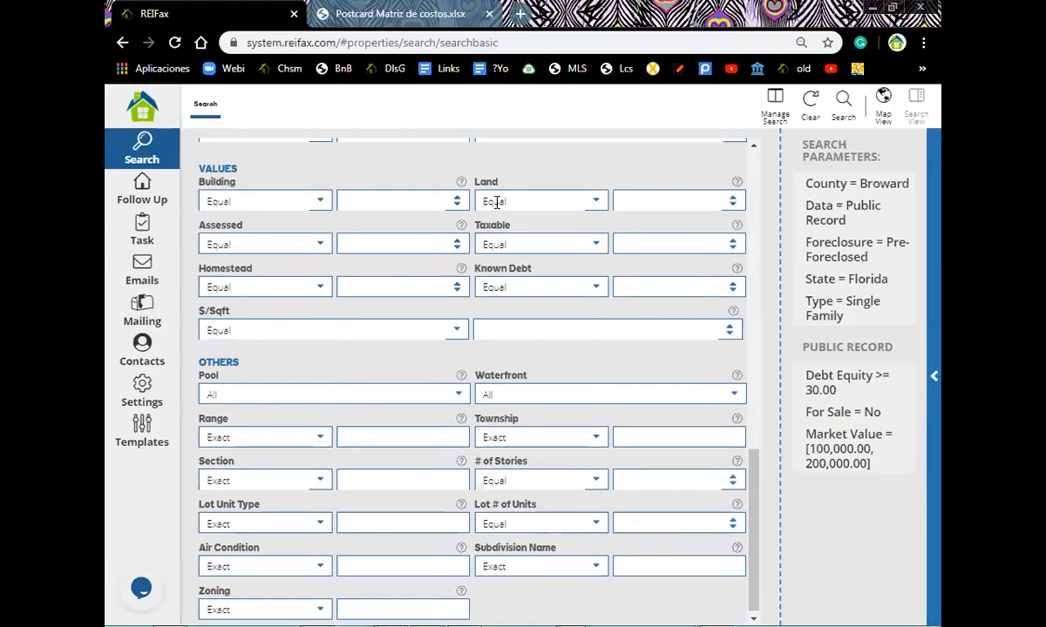
{"action": "scroll", "coordinate": [495, 205], "scroll_direction": "up", "scroll_amount": 8}
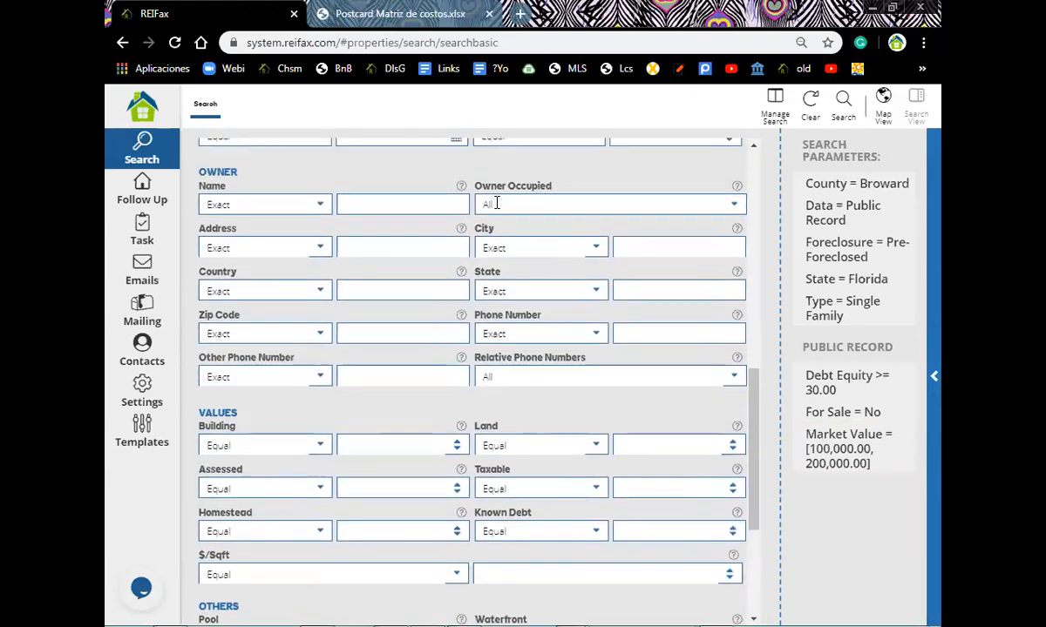
{"action": "left_click", "coordinate": [732, 366]}
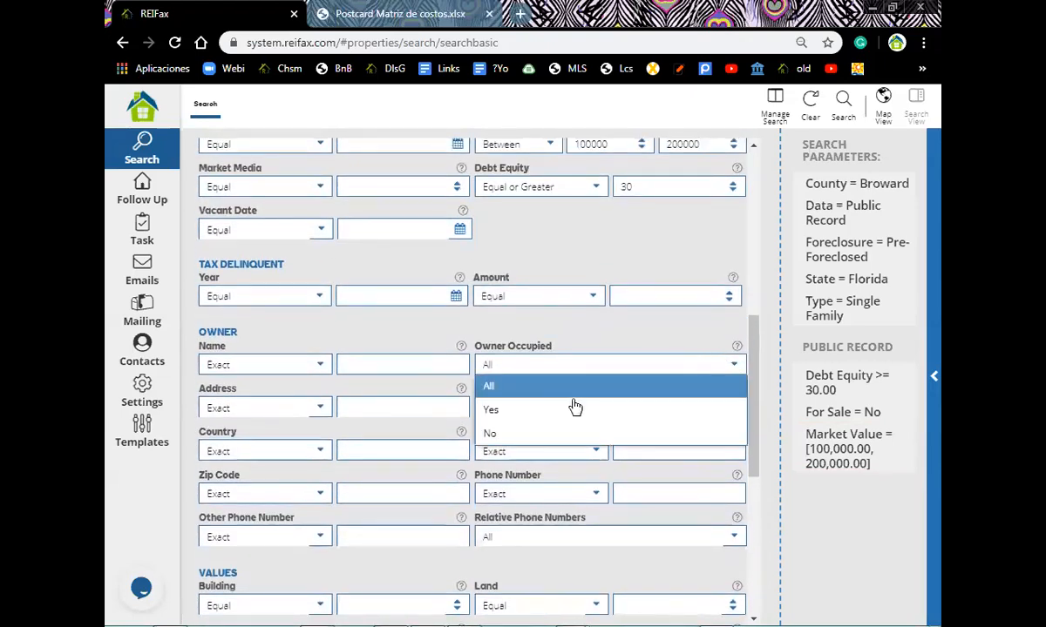
{"action": "left_click", "coordinate": [549, 411]}
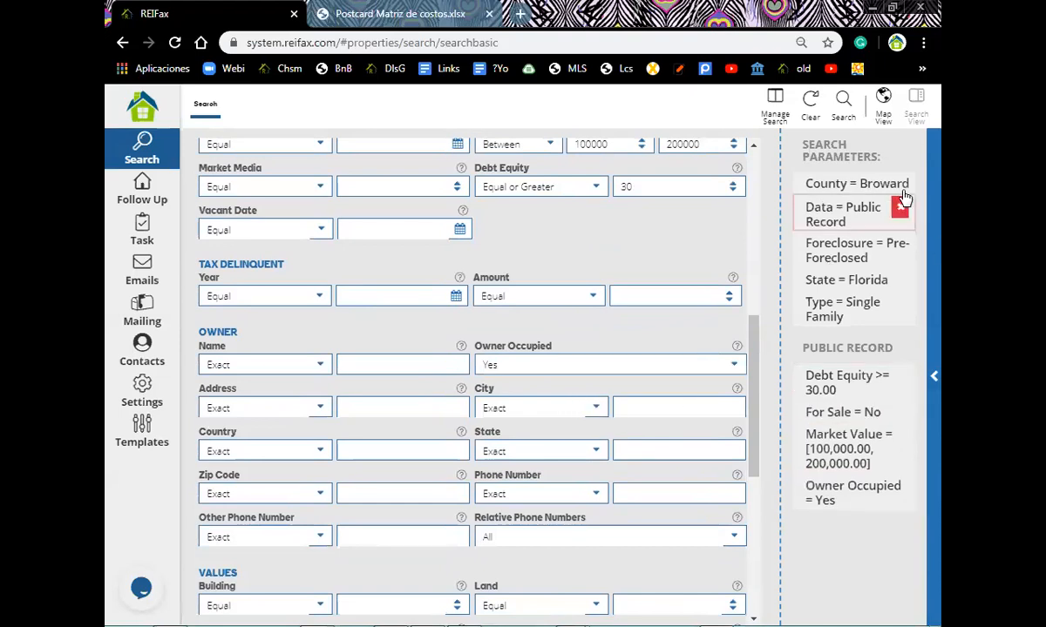
- Run the property search and look through the results for properties that already have a mailing campaign
{"action": "mouse_move", "coordinate": [883, 217]}
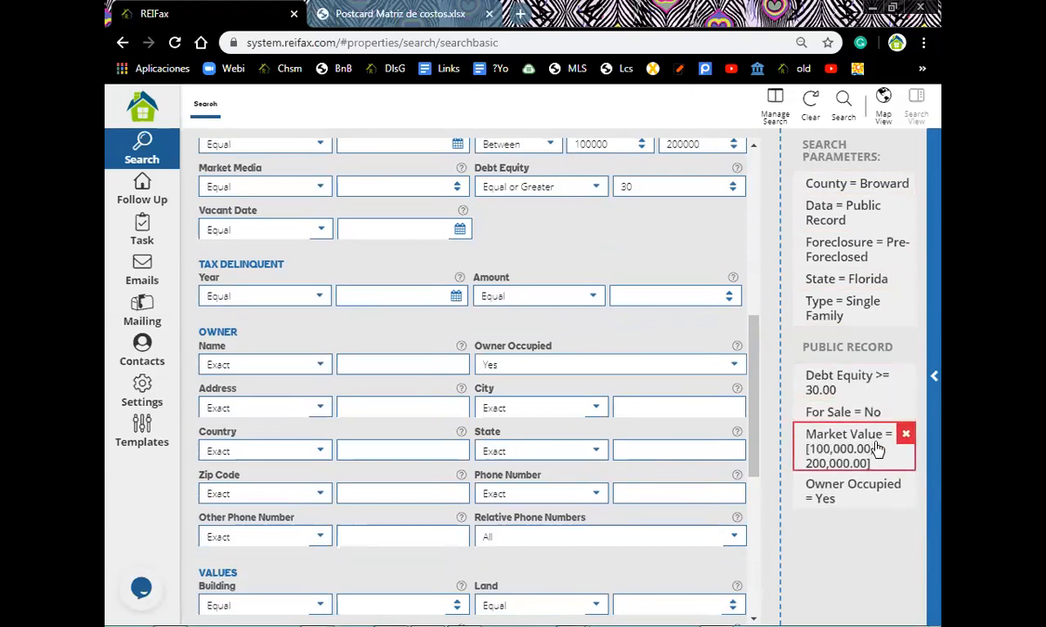
{"action": "left_click", "coordinate": [842, 100]}
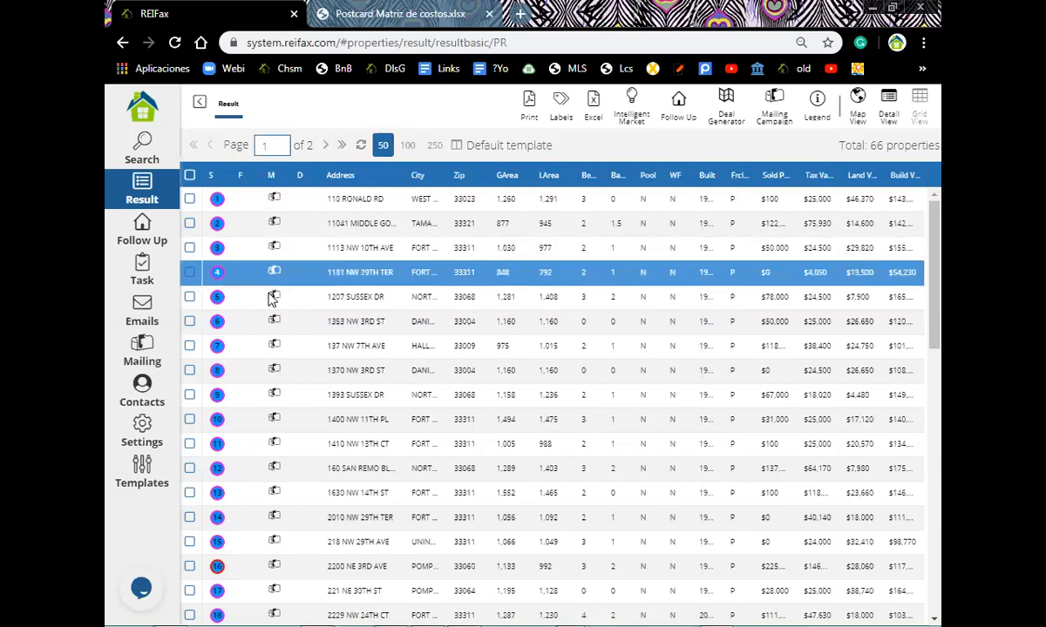
{"action": "scroll", "coordinate": [278, 366], "scroll_direction": "down", "scroll_amount": 1}
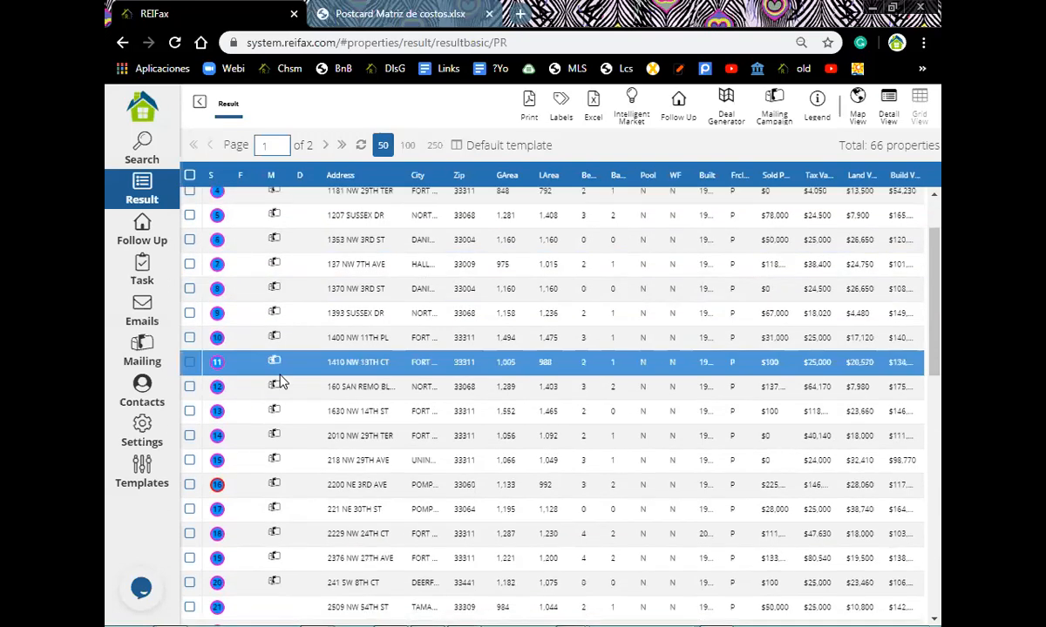
{"action": "scroll", "coordinate": [288, 392], "scroll_direction": "down", "scroll_amount": 2}
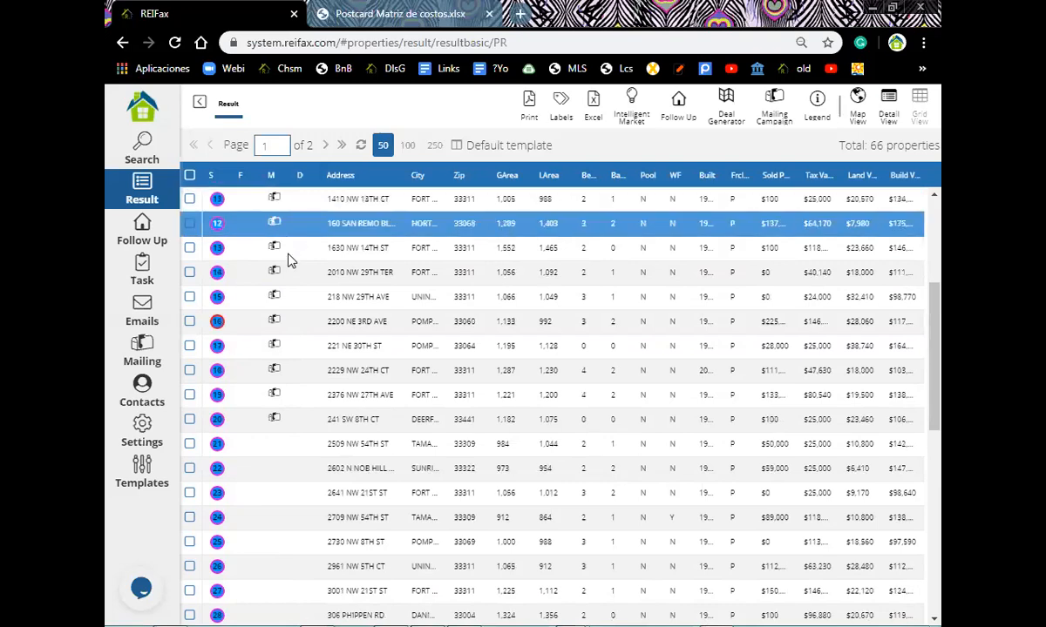
{"action": "scroll", "coordinate": [273, 414], "scroll_direction": "down", "scroll_amount": 1}
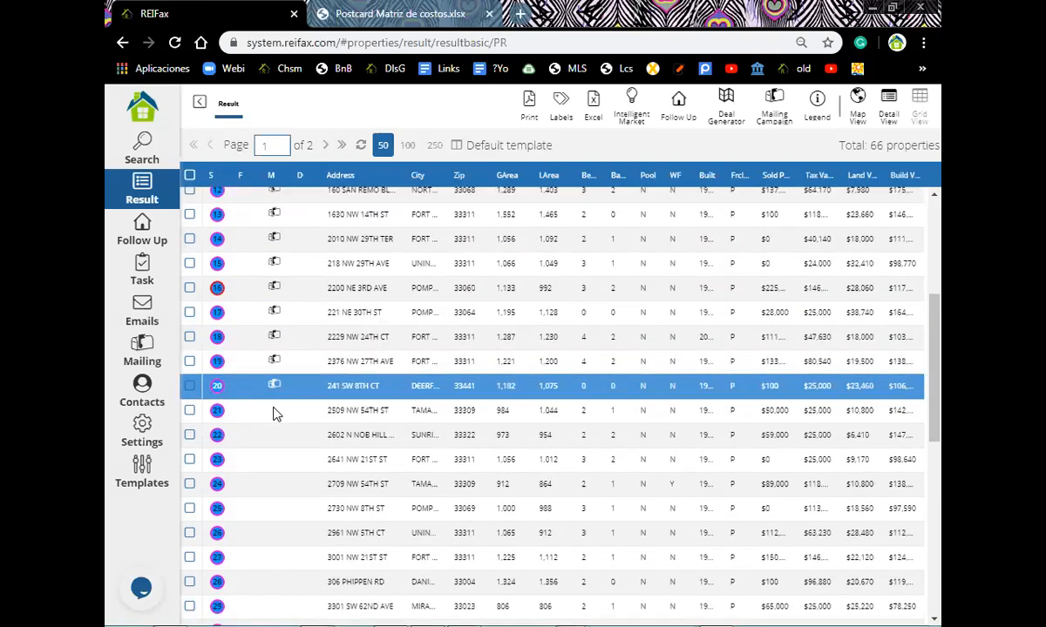
{"action": "scroll", "coordinate": [273, 409], "scroll_direction": "down", "scroll_amount": 6}
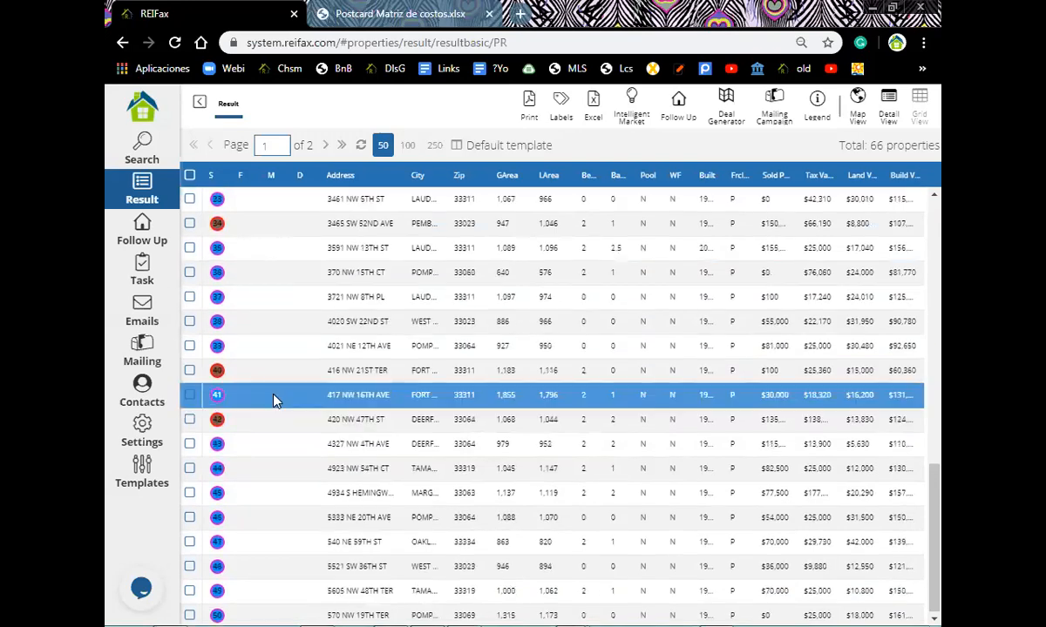
{"action": "scroll", "coordinate": [272, 400], "scroll_direction": "up", "scroll_amount": 9}
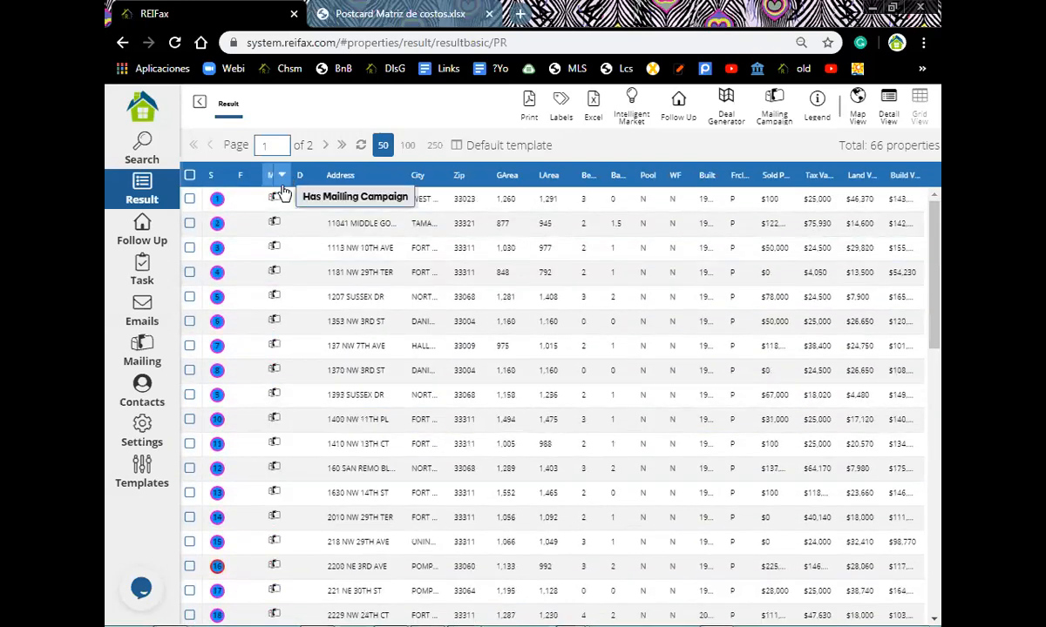
- Select all properties on the first results page, then deselect rows 1 to 20, which already have a mailing campaign
{"action": "left_click", "coordinate": [190, 176]}
{"action": "left_click", "coordinate": [190, 199]}
{"action": "left_click", "coordinate": [190, 224]}
{"action": "left_click", "coordinate": [190, 248]}
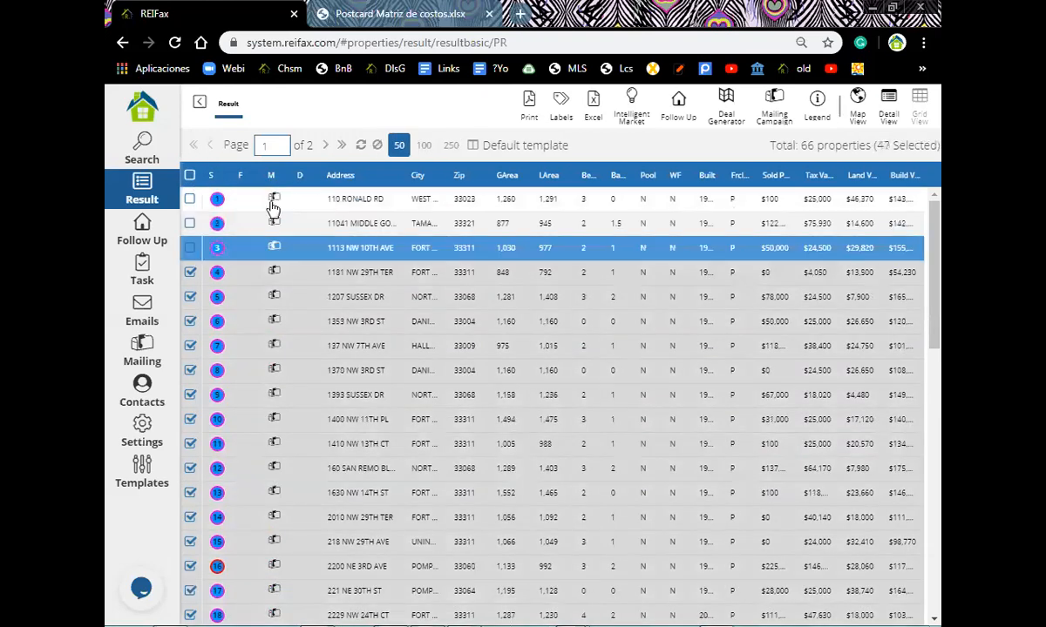
{"action": "left_click", "coordinate": [190, 275]}
{"action": "left_click", "coordinate": [190, 297]}
{"action": "left_click", "coordinate": [190, 322]}
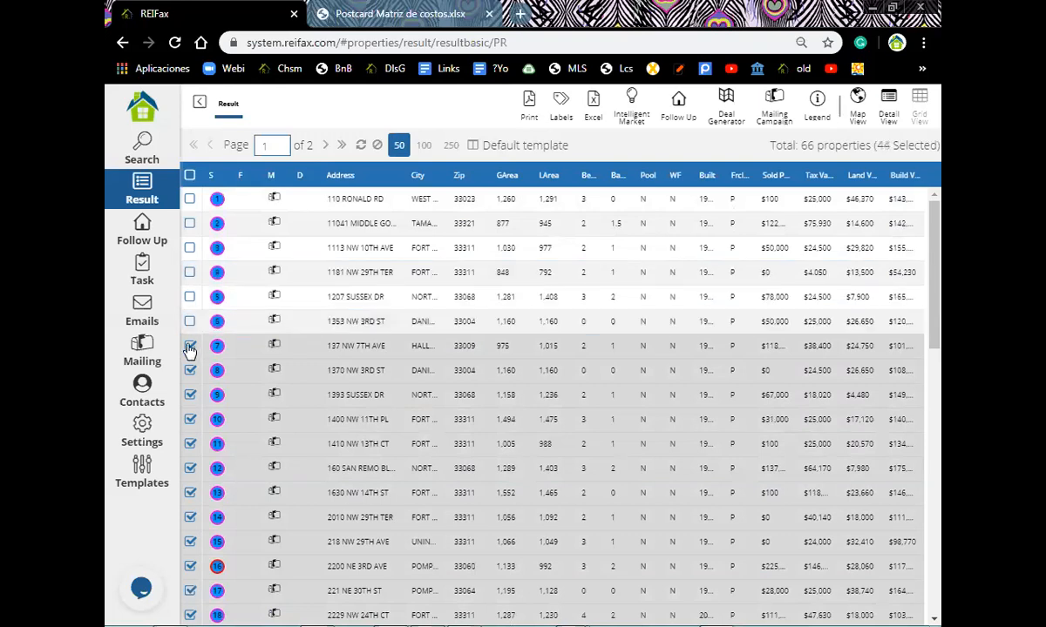
{"action": "left_click", "coordinate": [190, 346]}
{"action": "left_click", "coordinate": [190, 370]}
{"action": "left_click", "coordinate": [190, 394]}
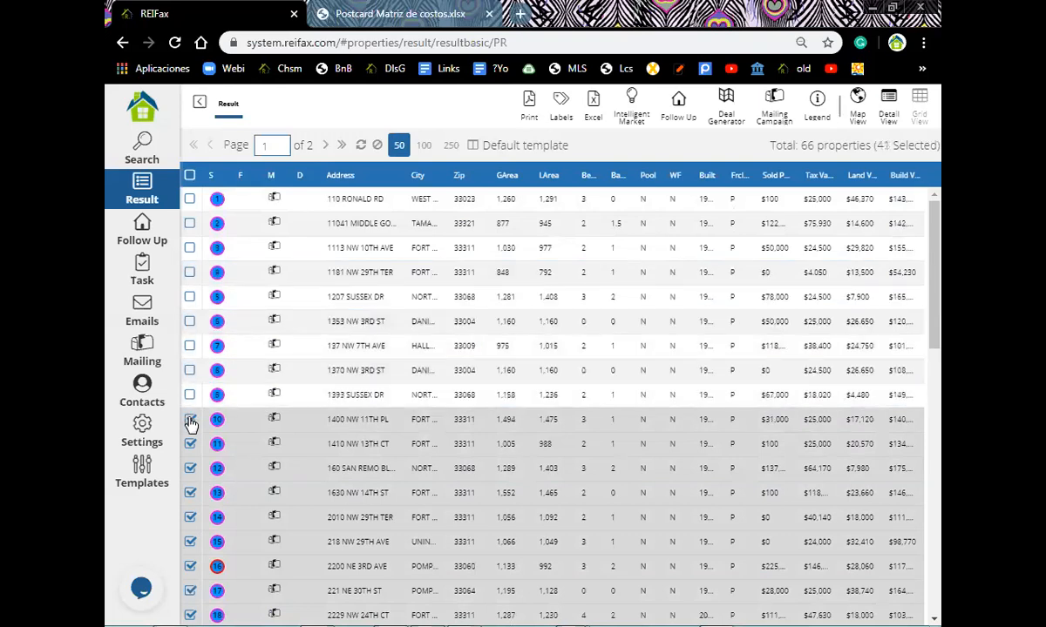
{"action": "left_click", "coordinate": [190, 419]}
{"action": "left_click", "coordinate": [190, 444]}
{"action": "scroll", "coordinate": [221, 390], "scroll_direction": "down", "scroll_amount": 2}
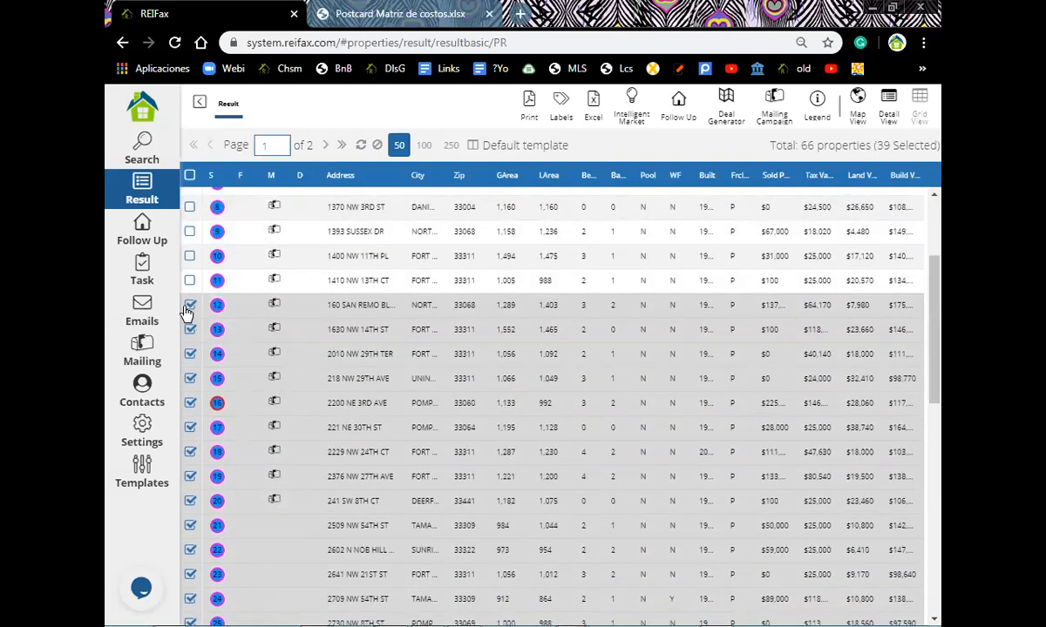
{"action": "left_click", "coordinate": [190, 305]}
{"action": "left_click", "coordinate": [190, 329]}
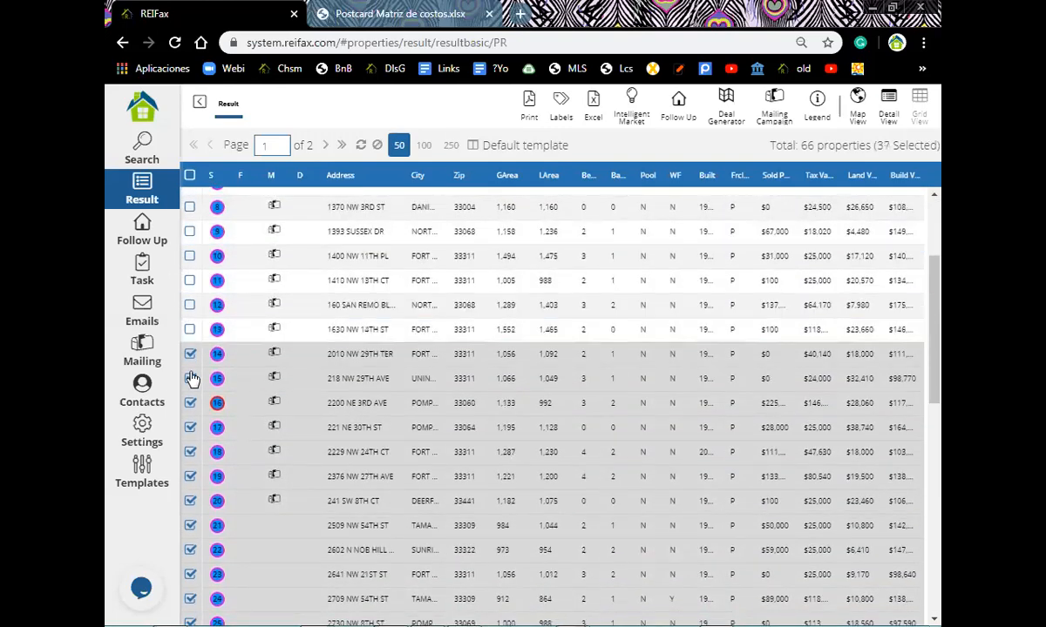
{"action": "left_click", "coordinate": [190, 354]}
{"action": "left_click", "coordinate": [190, 378]}
{"action": "left_click", "coordinate": [190, 403]}
{"action": "left_click", "coordinate": [190, 427]}
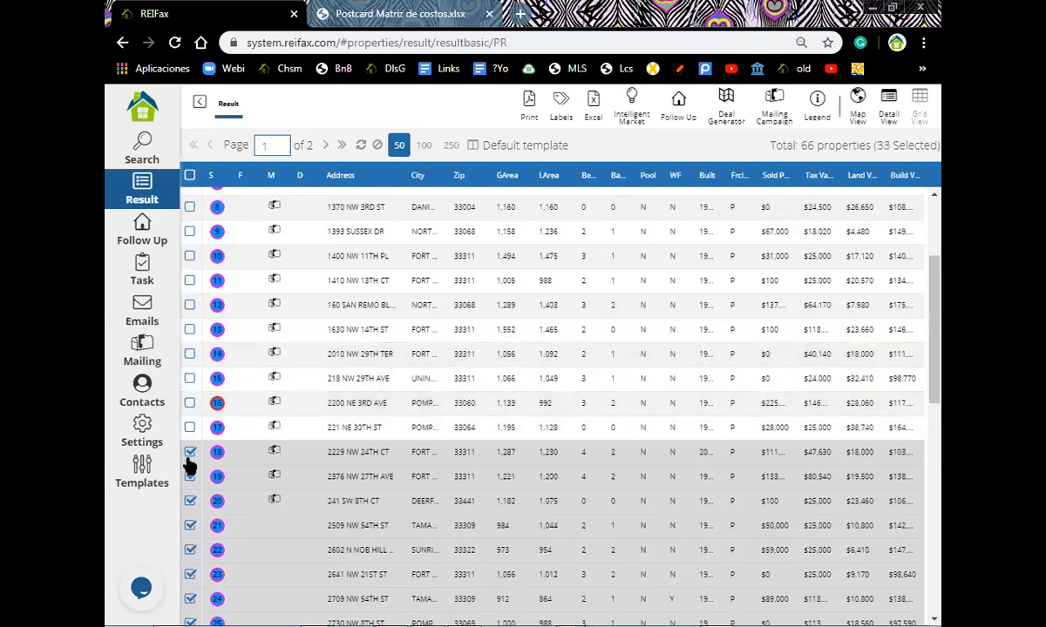
{"action": "left_click", "coordinate": [189, 449]}
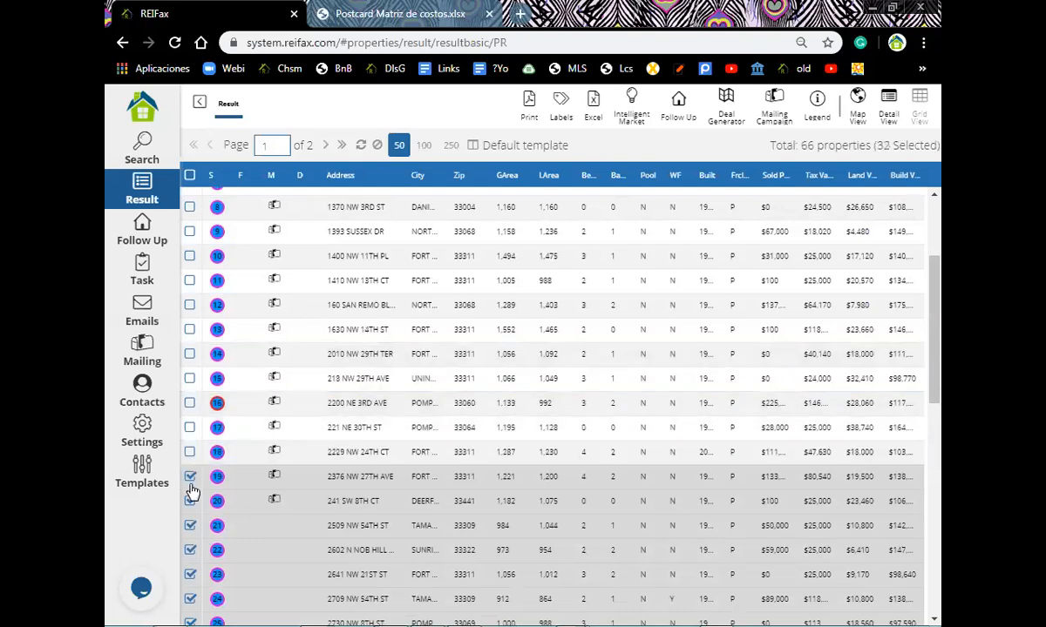
{"action": "left_click", "coordinate": [190, 477]}
{"action": "left_click", "coordinate": [190, 501]}
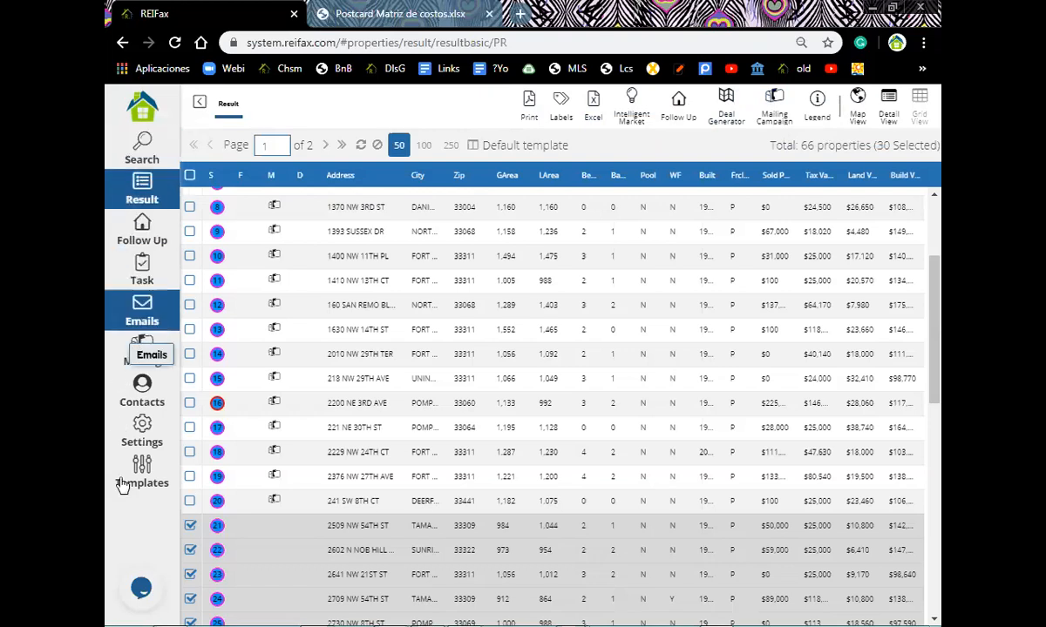
- Add the selected properties to a new mailing campaign named "Broward April 17 Webinar"
{"action": "left_click", "coordinate": [775, 105]}
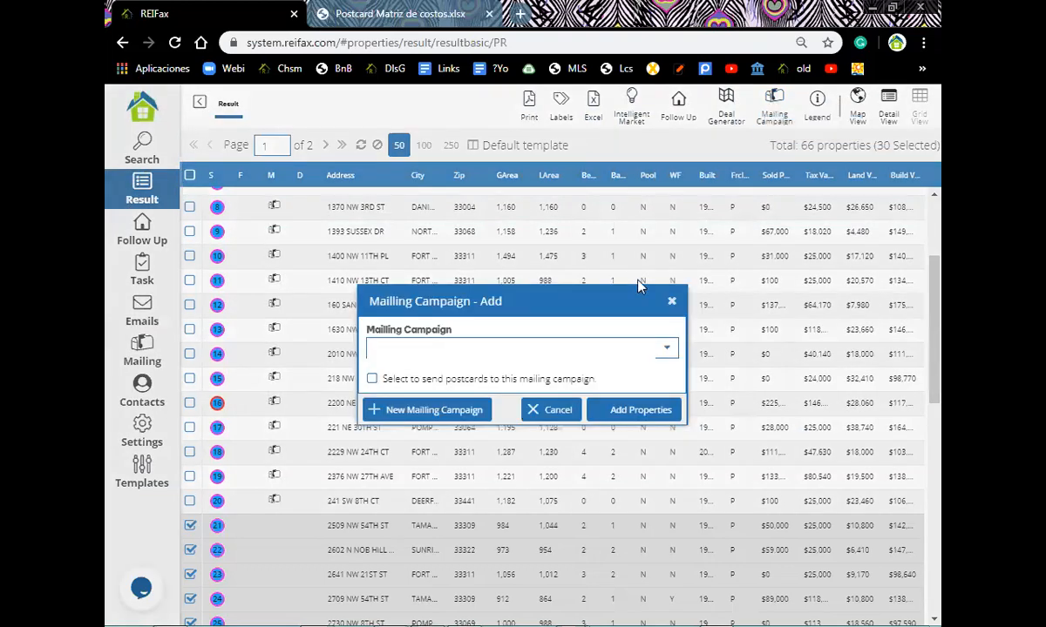
{"action": "left_click", "coordinate": [462, 352]}
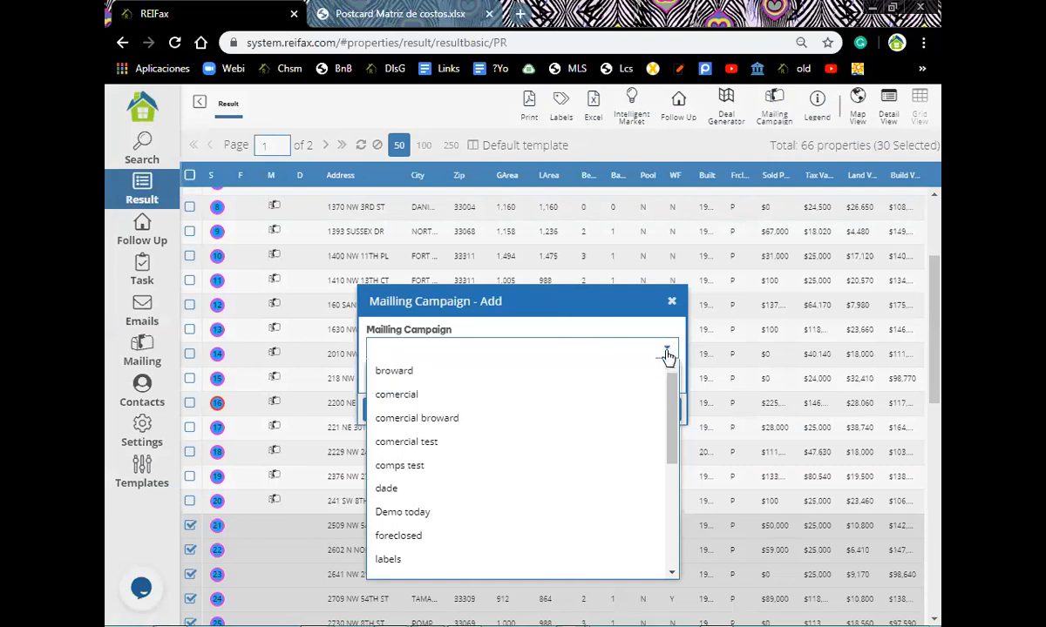
{"action": "left_click", "coordinate": [414, 422]}
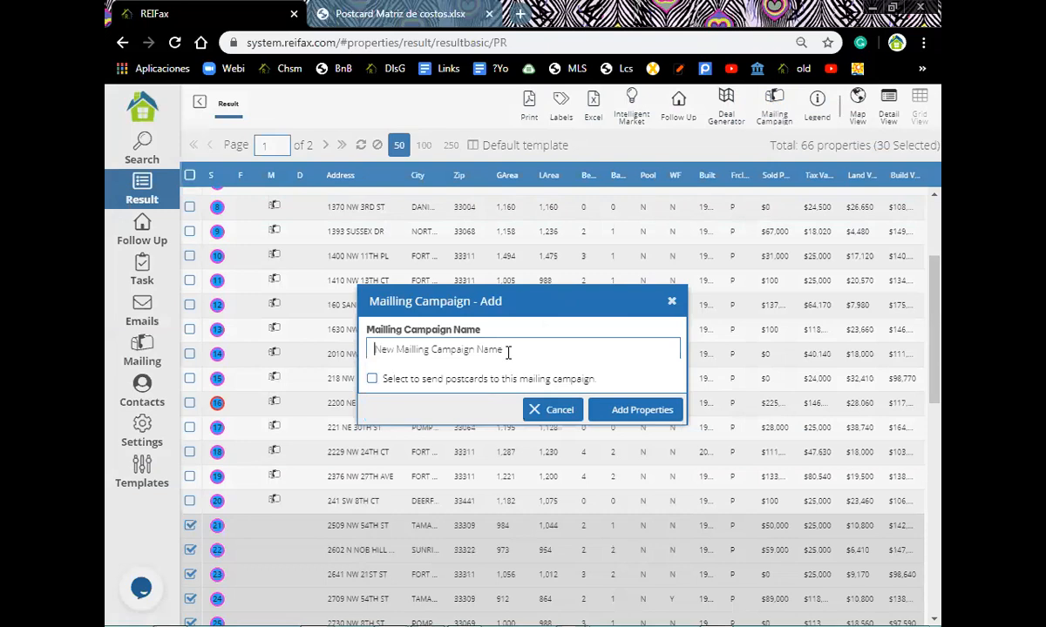
{"action": "type", "text": "Browar"}
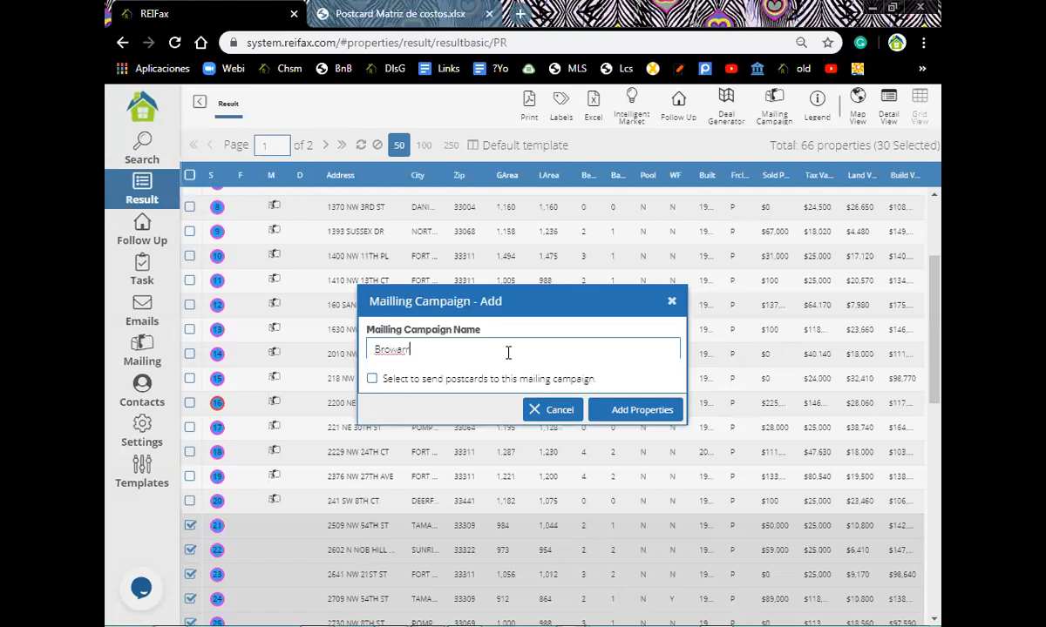
{"action": "type", "text": "d April 17 Webinar"}
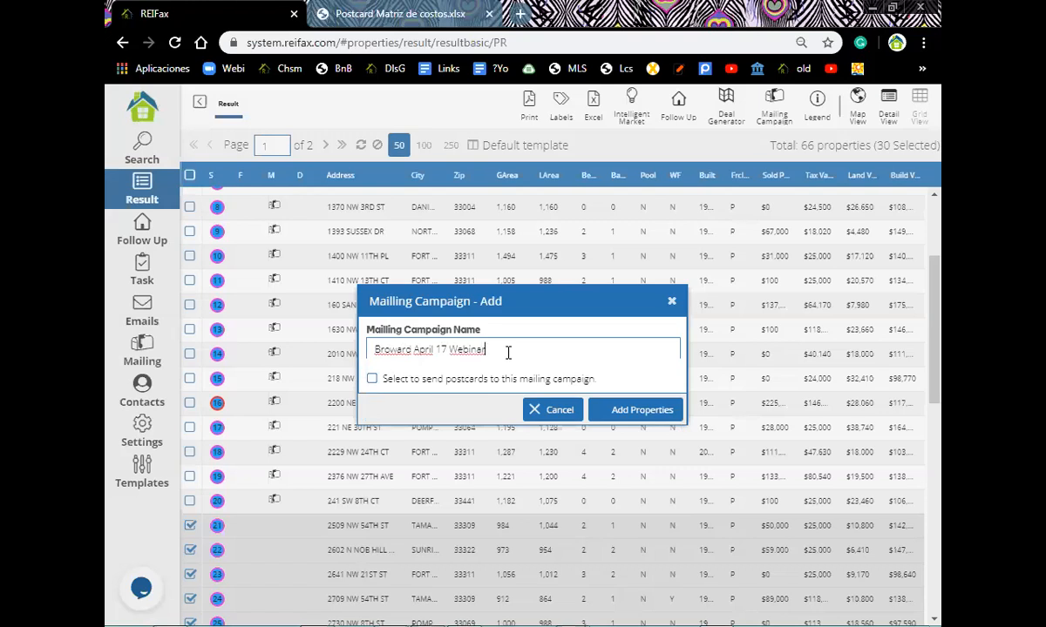
{"action": "left_click", "coordinate": [626, 415]}
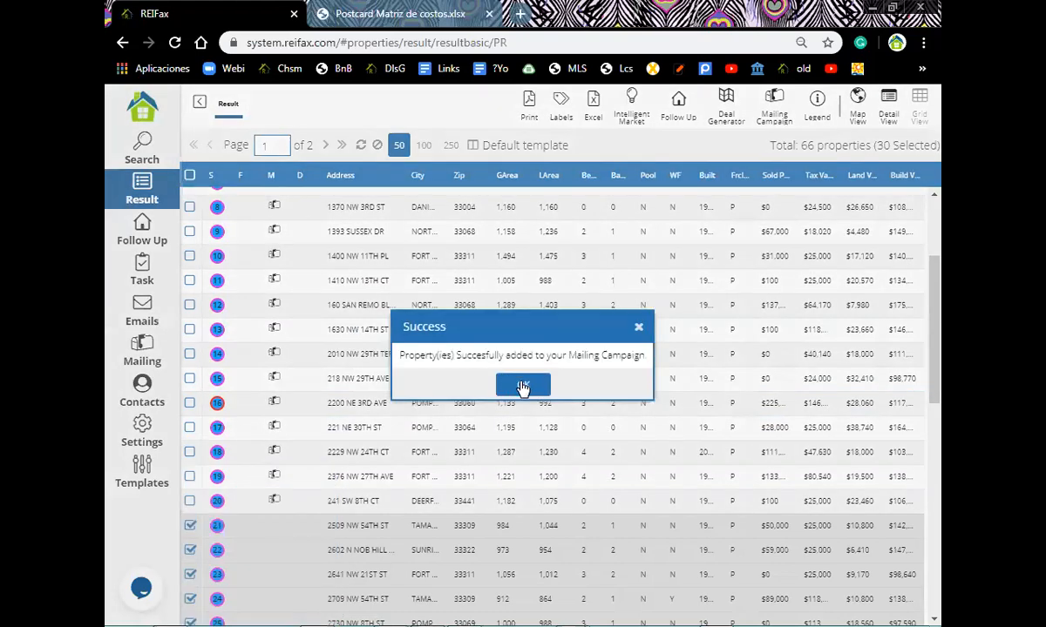
{"action": "left_click", "coordinate": [523, 386]}
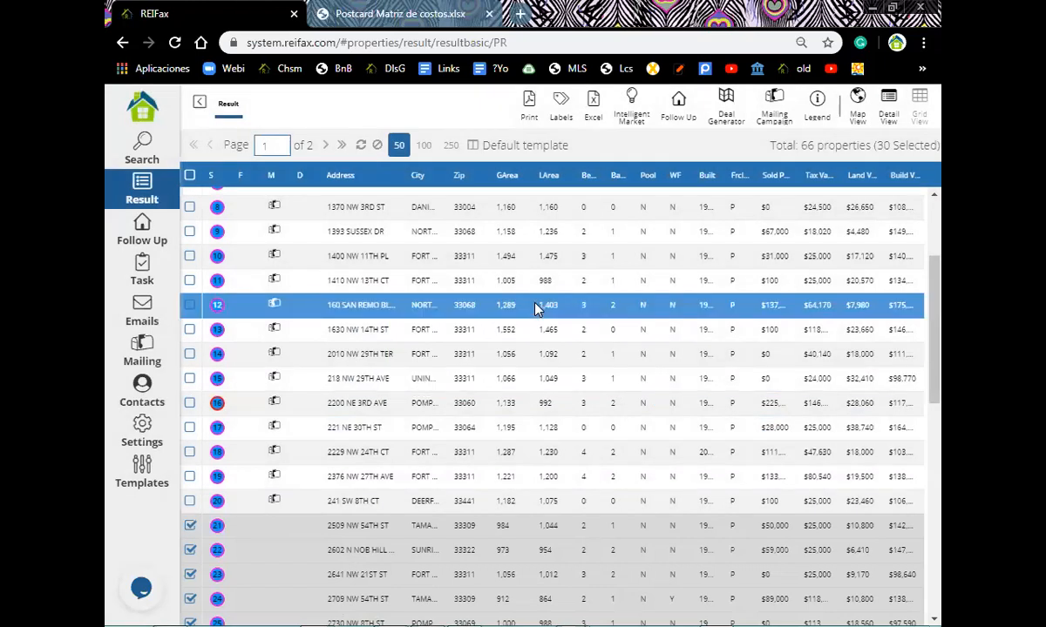
- Open the "Broward April 17 Webinar" campaign from the mailing campaigns list and look through its properties
{"action": "left_click", "coordinate": [152, 354]}
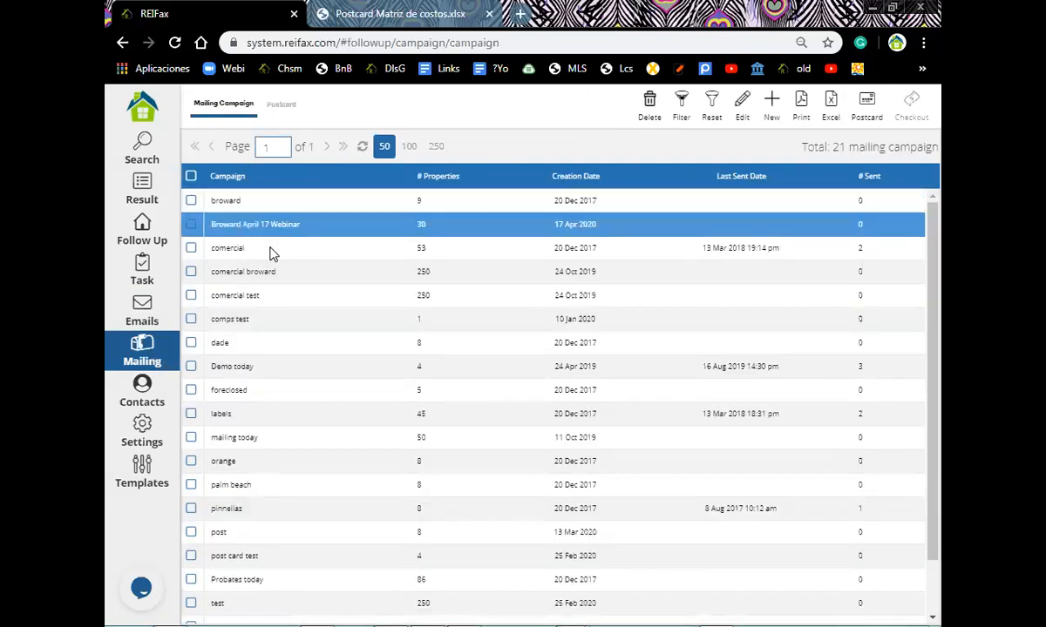
{"action": "scroll", "coordinate": [272, 271], "scroll_direction": "down", "scroll_amount": 1}
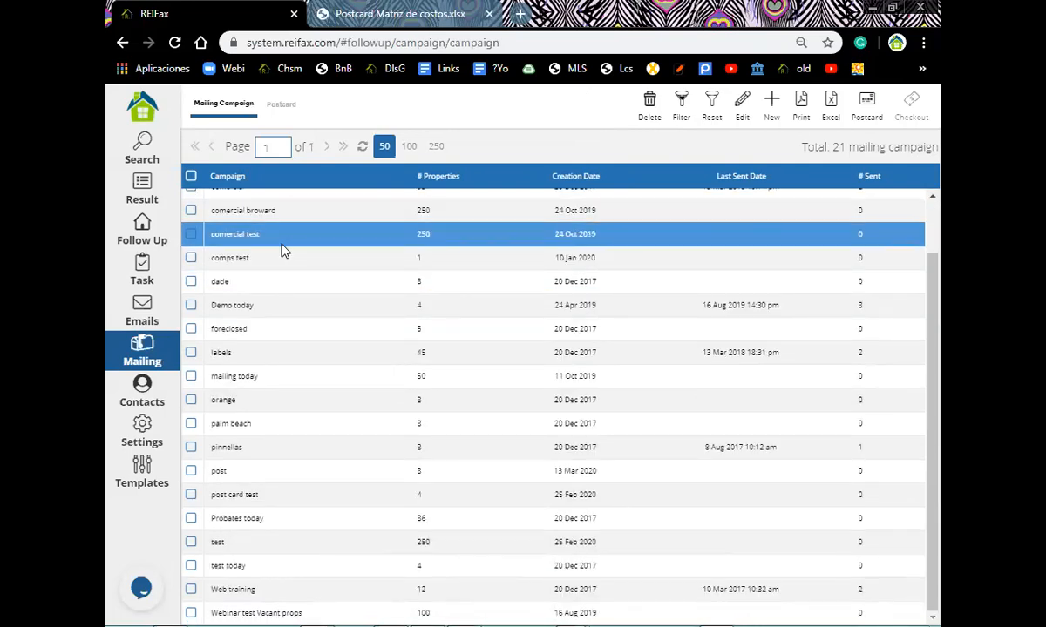
{"action": "scroll", "coordinate": [266, 311], "scroll_direction": "up", "scroll_amount": 1}
{"action": "scroll", "coordinate": [268, 314], "scroll_direction": "up", "scroll_amount": 1}
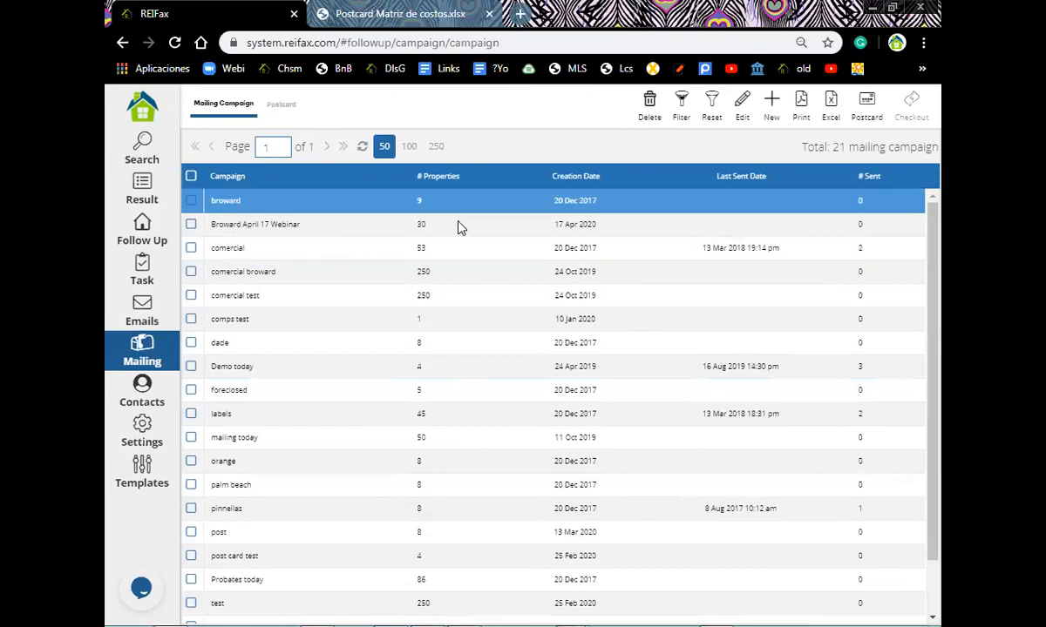
{"action": "left_click", "coordinate": [254, 225]}
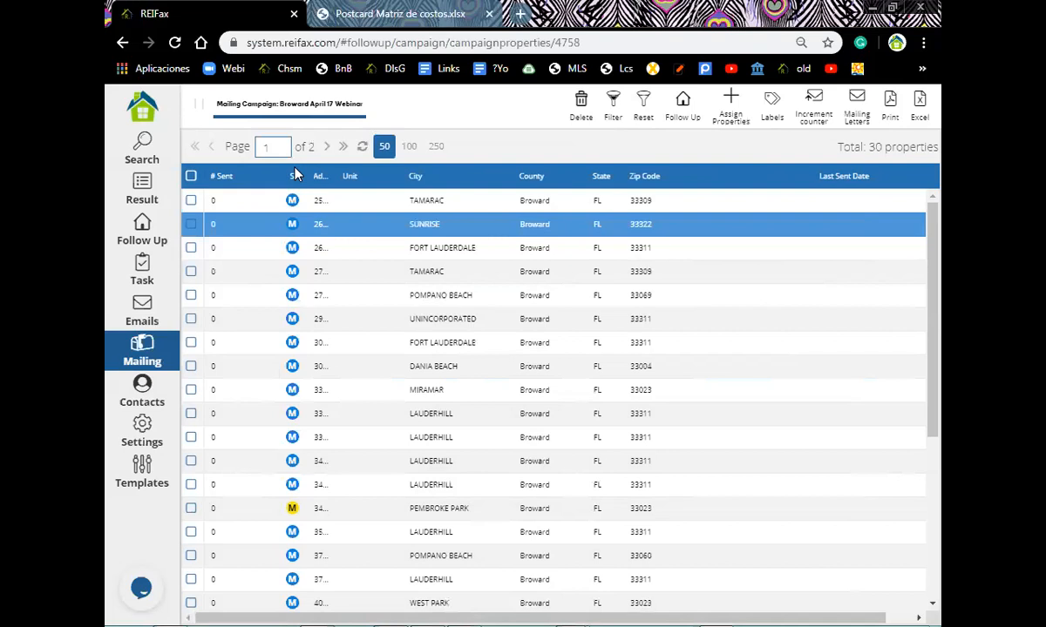
{"action": "scroll", "coordinate": [367, 200], "scroll_direction": "down", "scroll_amount": 3}
{"action": "scroll", "coordinate": [367, 200], "scroll_direction": "down", "scroll_amount": 2}
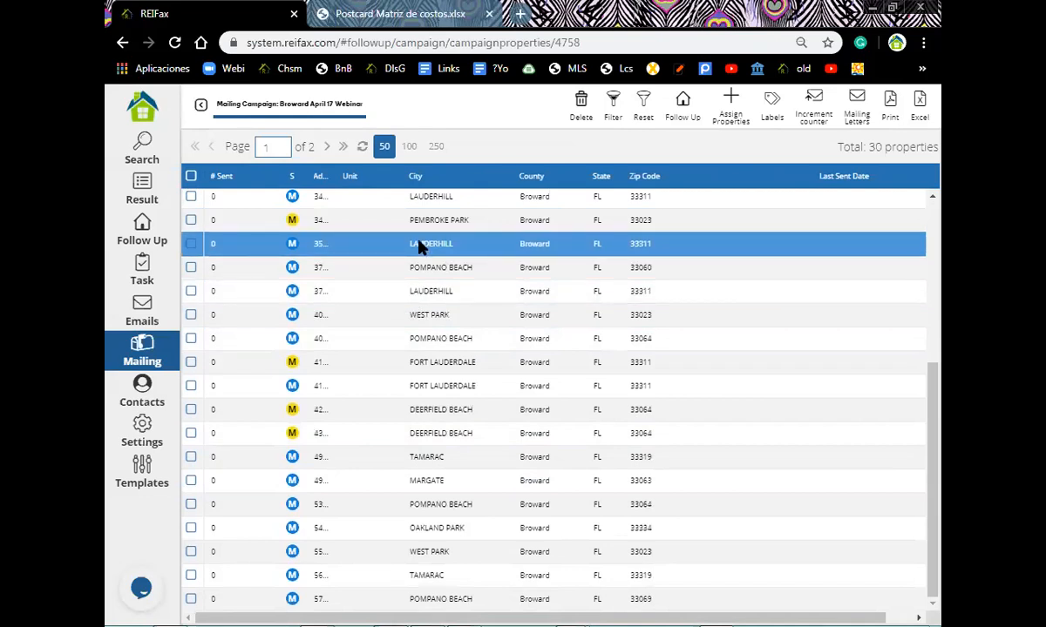
{"action": "scroll", "coordinate": [420, 247], "scroll_direction": "up", "scroll_amount": 5}
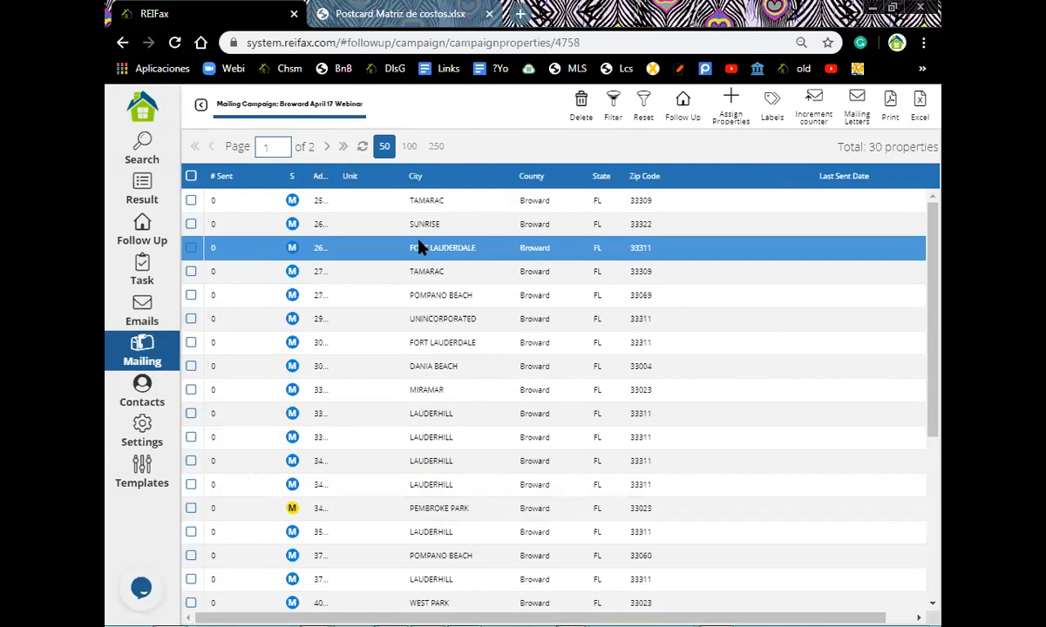
- Start mailing letters for all properties in the campaign and load the "letter mobile forclosed" template
{"action": "left_click", "coordinate": [192, 177]}
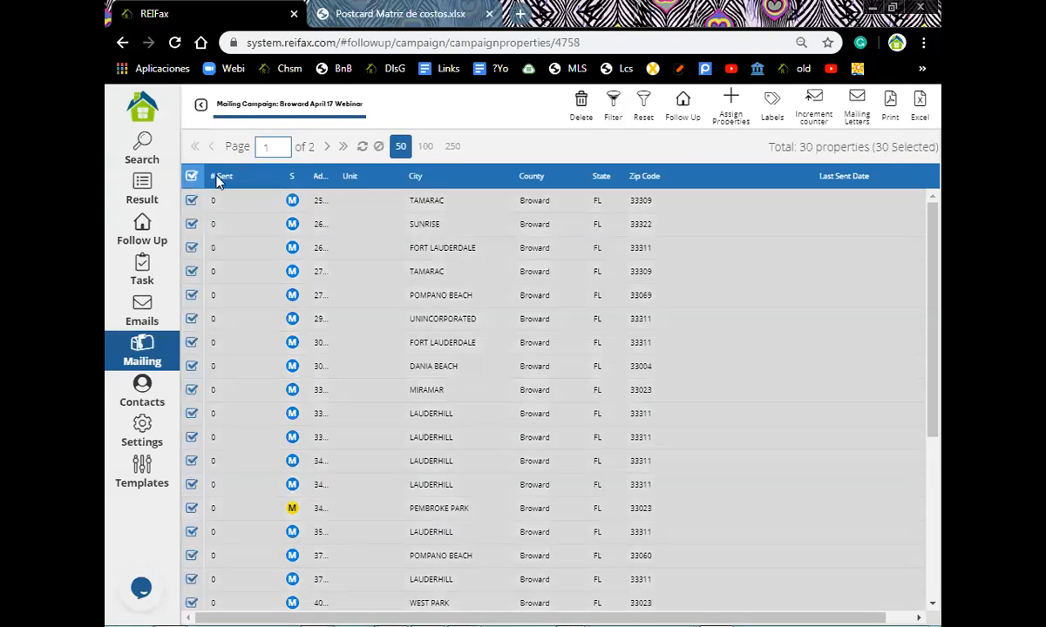
{"action": "left_click", "coordinate": [857, 100]}
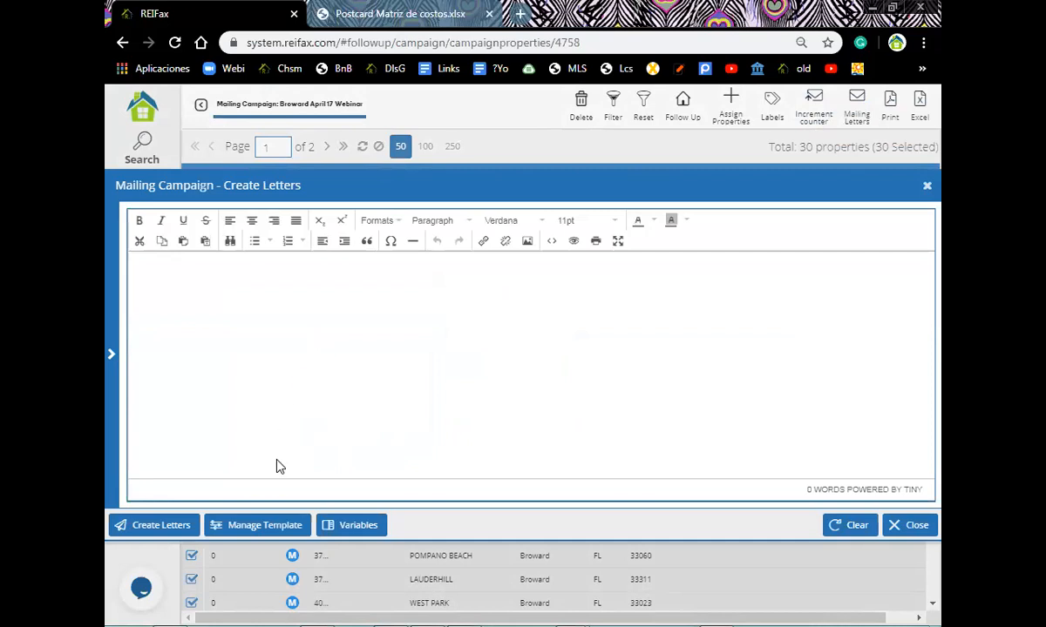
{"action": "left_click", "coordinate": [262, 532]}
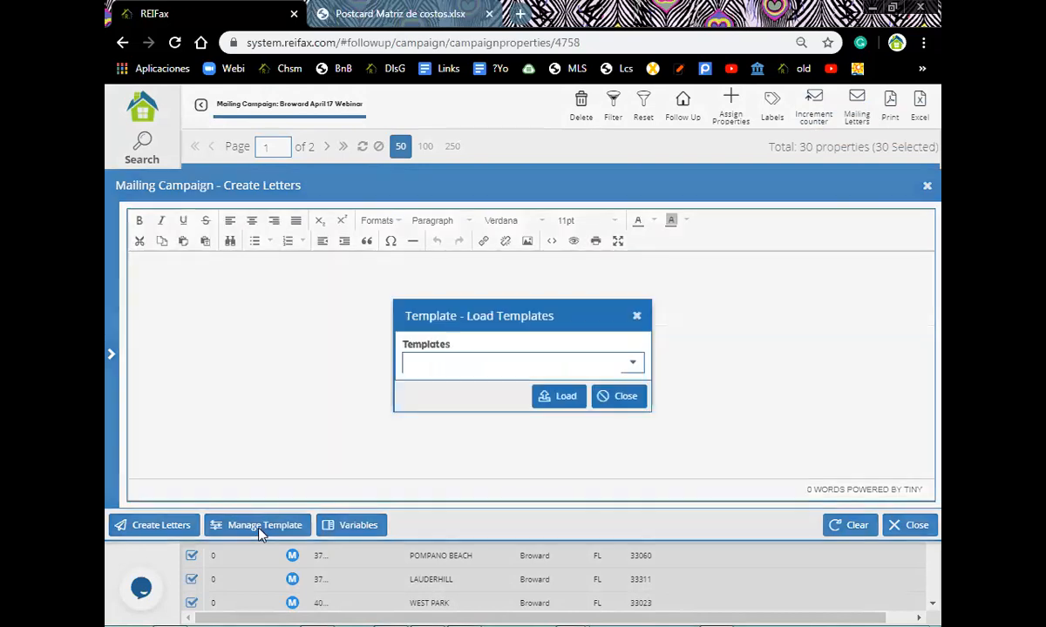
{"action": "left_click", "coordinate": [632, 369]}
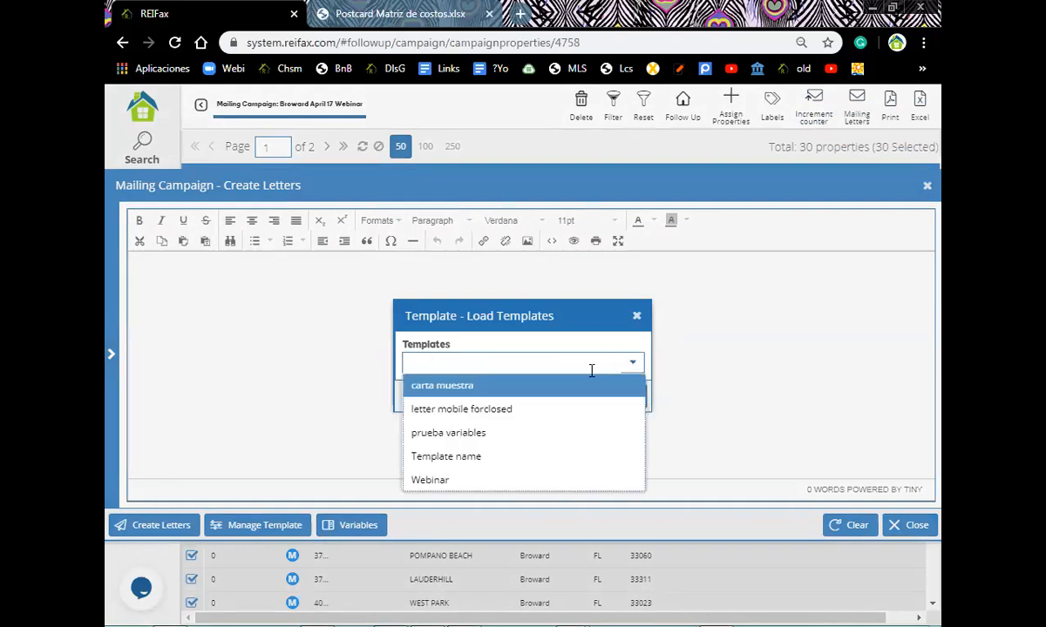
{"action": "left_click", "coordinate": [503, 421]}
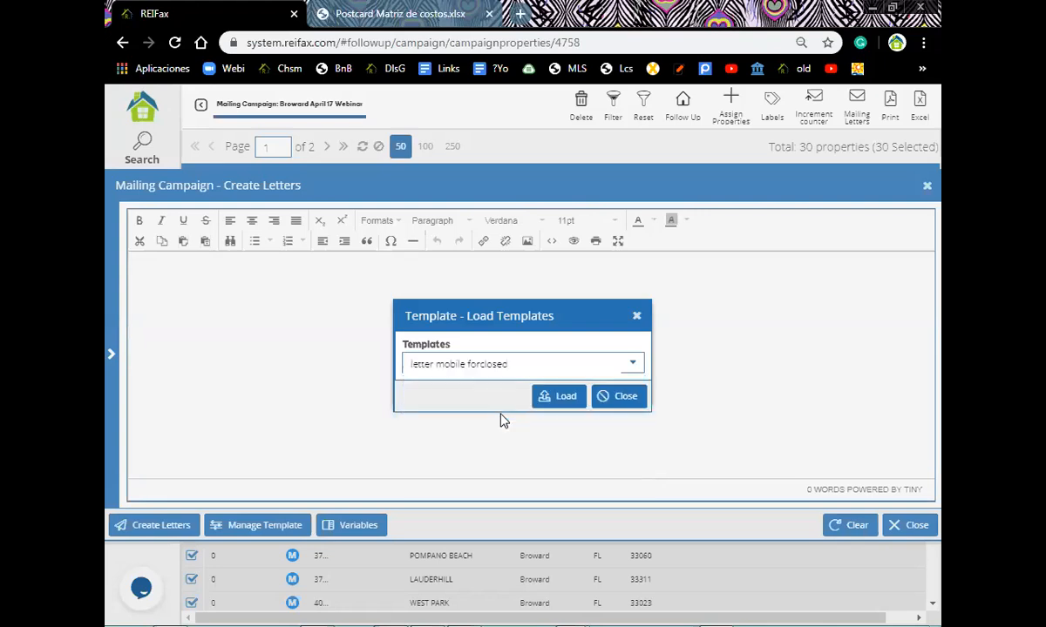
{"action": "left_click", "coordinate": [562, 402]}
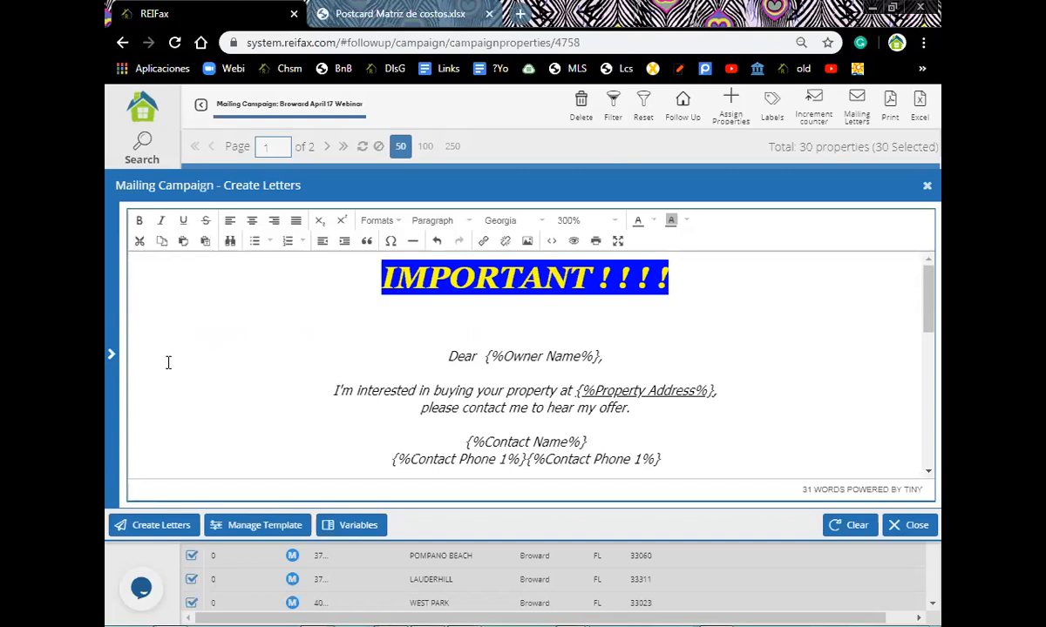
- Review the loaded letter with the variables list shown, highlighting its Owner Name and Property Address placeholders
{"action": "scroll", "coordinate": [522, 298], "scroll_direction": "down", "scroll_amount": 1}
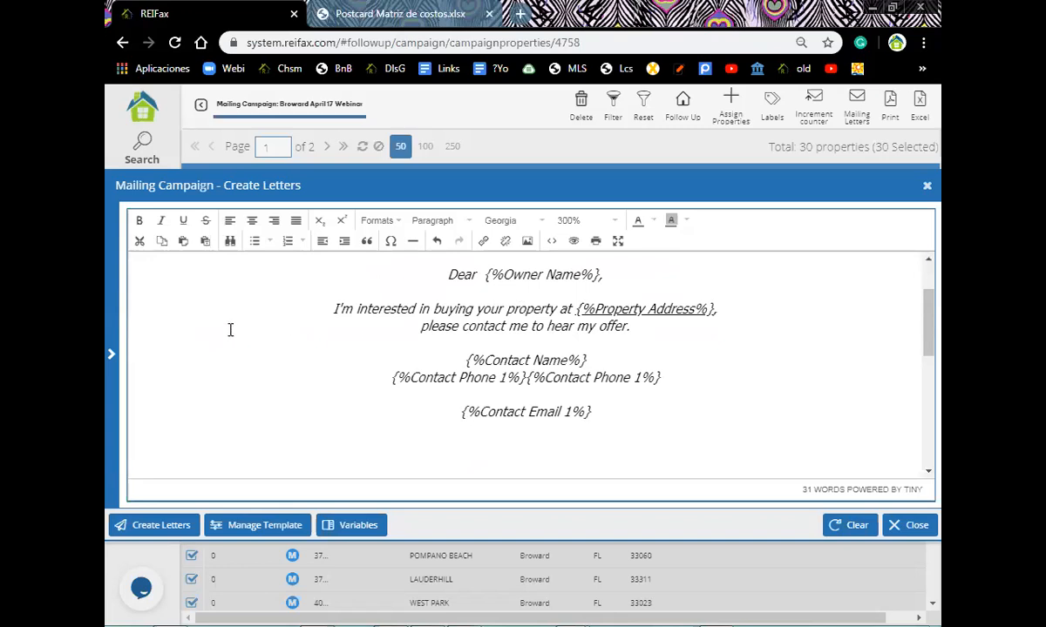
{"action": "scroll", "coordinate": [425, 308], "scroll_direction": "up", "scroll_amount": 1}
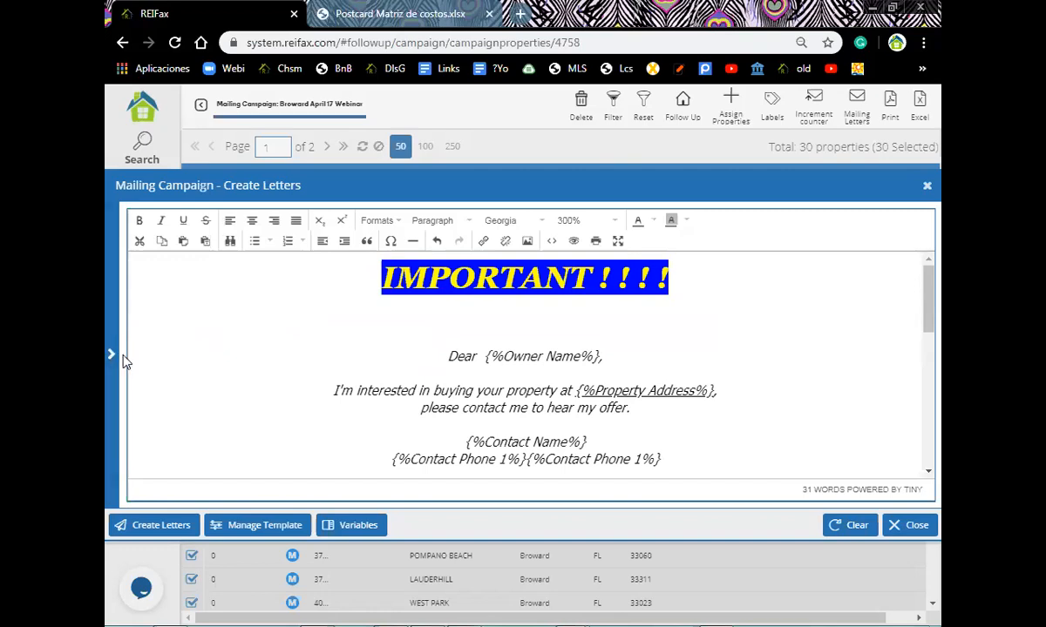
{"action": "left_click", "coordinate": [112, 355]}
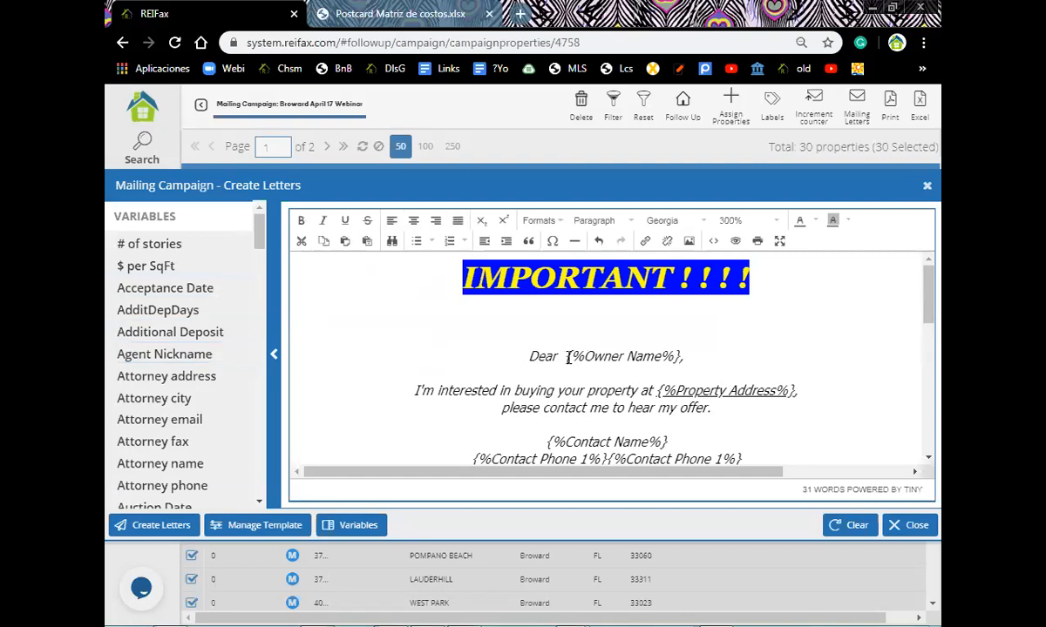
{"action": "left_click_drag", "start_coordinate": [564, 358], "coordinate": [572, 358]}
{"action": "left_click_drag", "start_coordinate": [655, 357], "coordinate": [695, 358]}
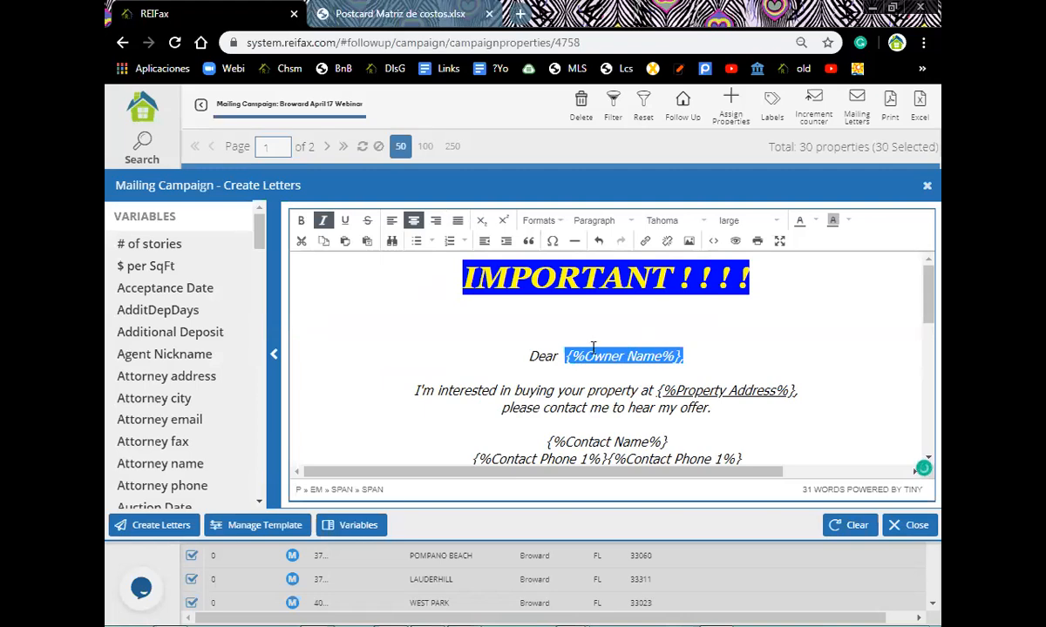
{"action": "left_click_drag", "start_coordinate": [657, 389], "coordinate": [805, 395]}
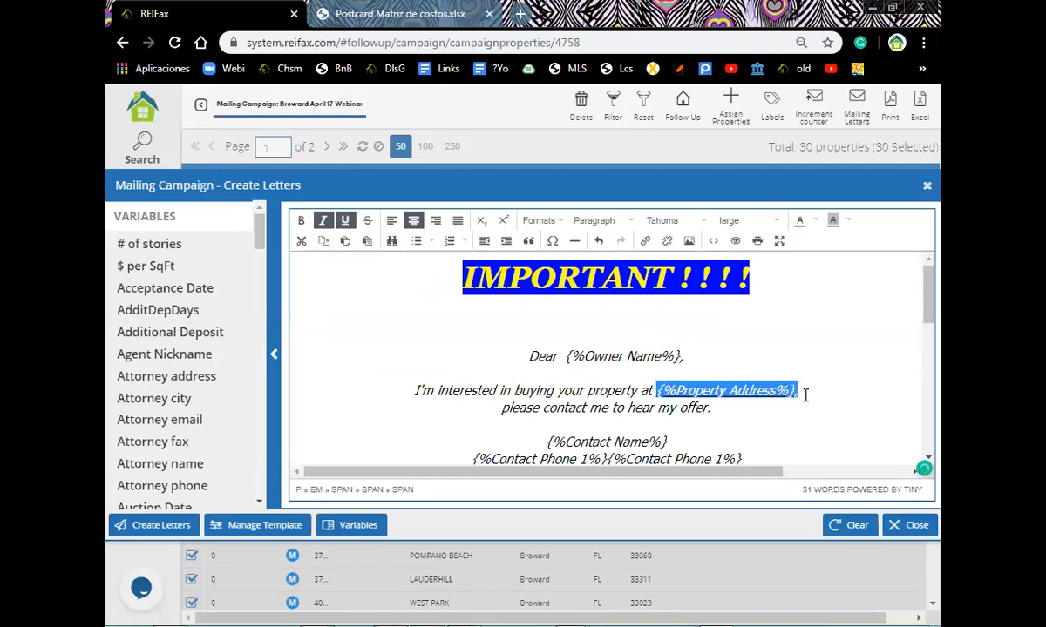
- Delete the Owner Name placeholder after "Dear" and reinsert it from the available letter variables
{"action": "left_click_drag", "start_coordinate": [679, 356], "coordinate": [570, 359]}
{"action": "key", "text": "BackSpace"}
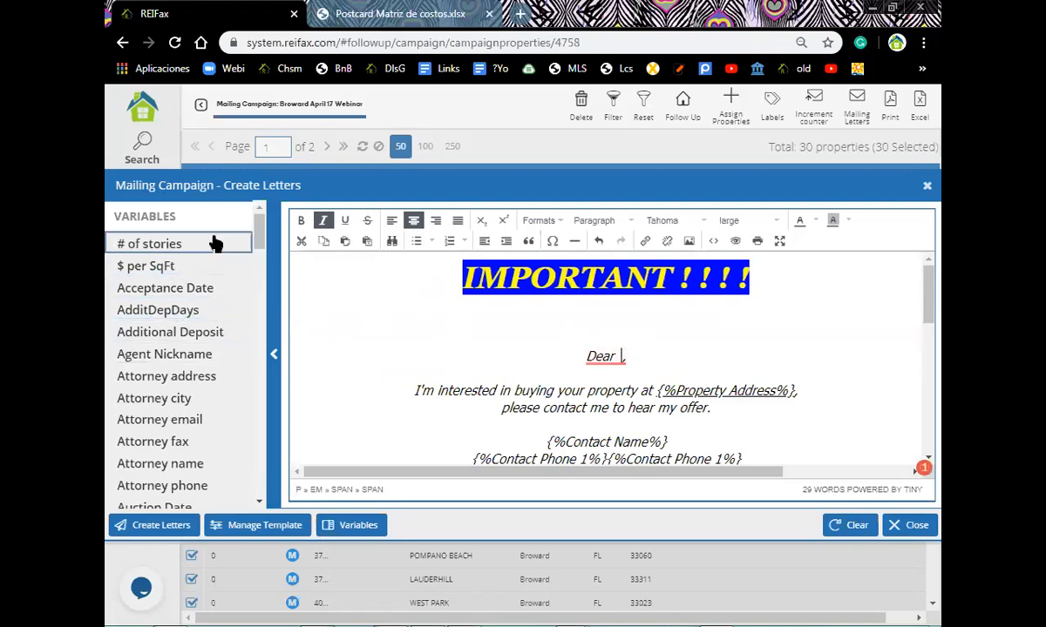
{"action": "left_click_drag", "start_coordinate": [260, 237], "coordinate": [266, 392]}
{"action": "left_click", "coordinate": [182, 437]}
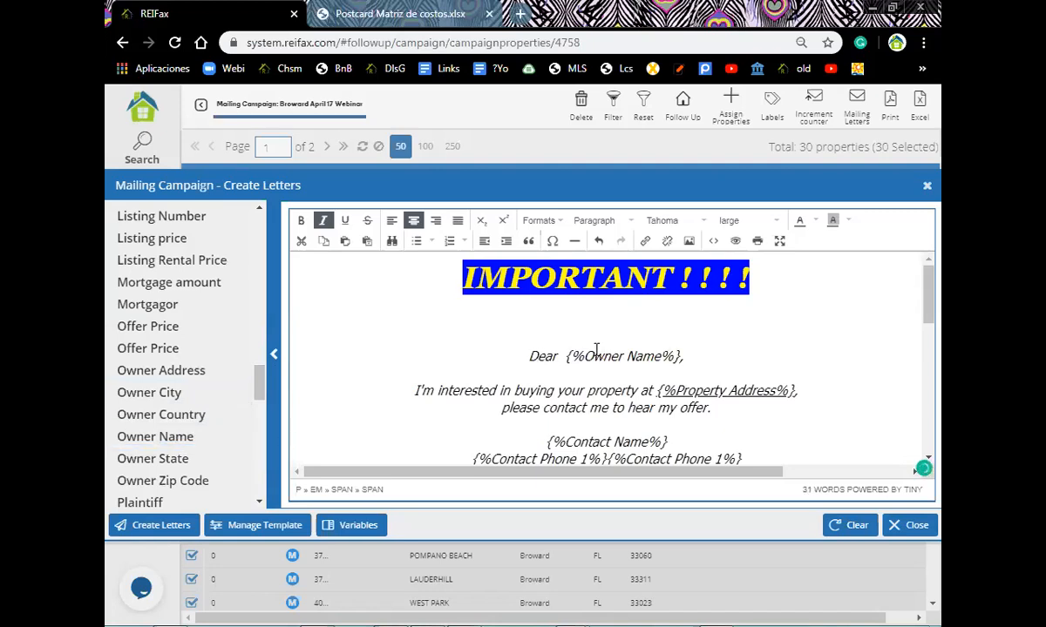
{"action": "scroll", "coordinate": [586, 353], "scroll_direction": "down", "scroll_amount": 3}
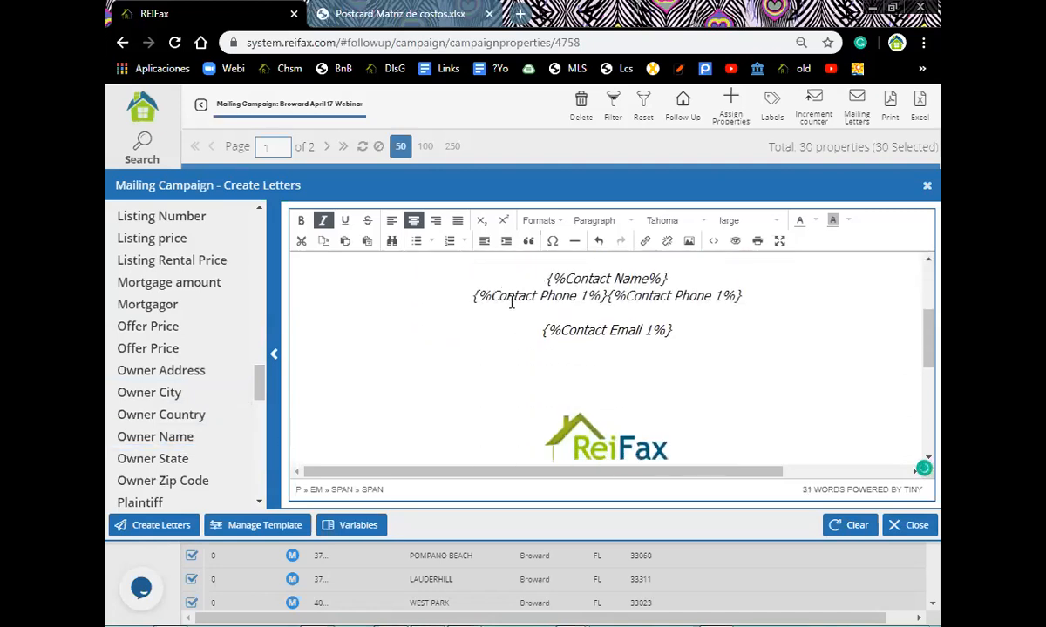
- Review the letter's Property Address and contact placeholders alongside the property and contact entries in the variables list
{"action": "scroll", "coordinate": [511, 301], "scroll_direction": "up", "scroll_amount": 3}
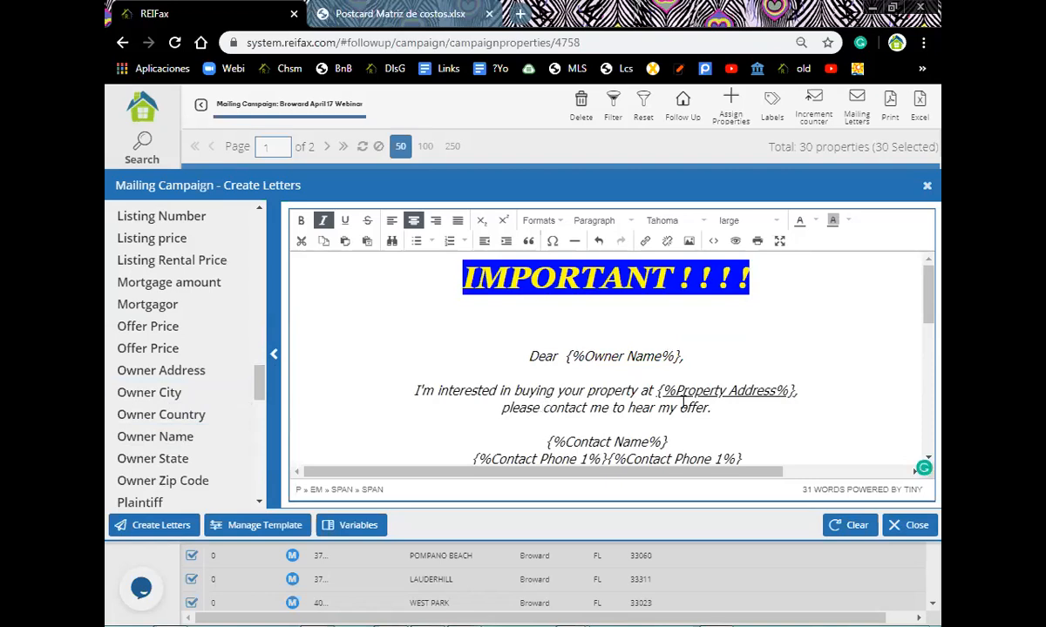
{"action": "left_click", "coordinate": [786, 390]}
{"action": "left_click_drag", "start_coordinate": [661, 391], "coordinate": [794, 389]}
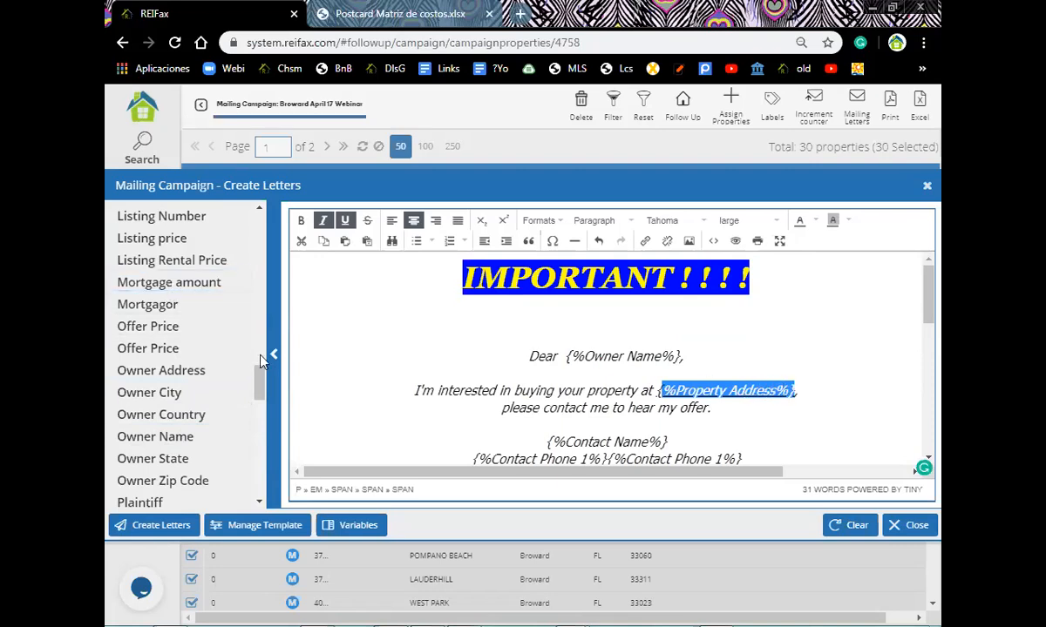
{"action": "left_click_drag", "start_coordinate": [259, 376], "coordinate": [259, 402]}
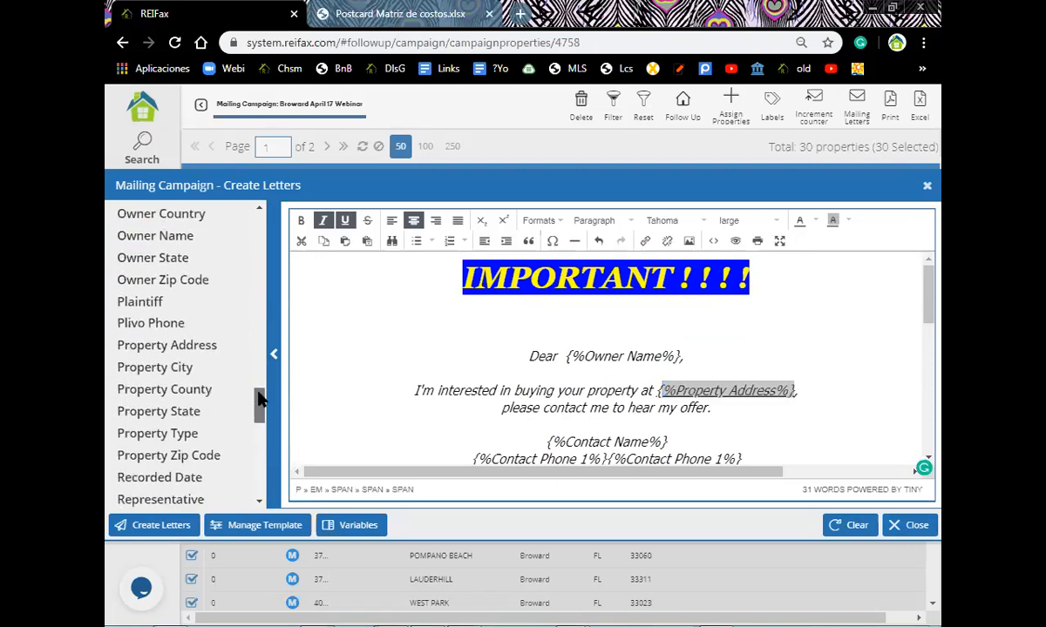
{"action": "left_click", "coordinate": [330, 383]}
{"action": "scroll", "coordinate": [341, 341], "scroll_direction": "down", "scroll_amount": 3}
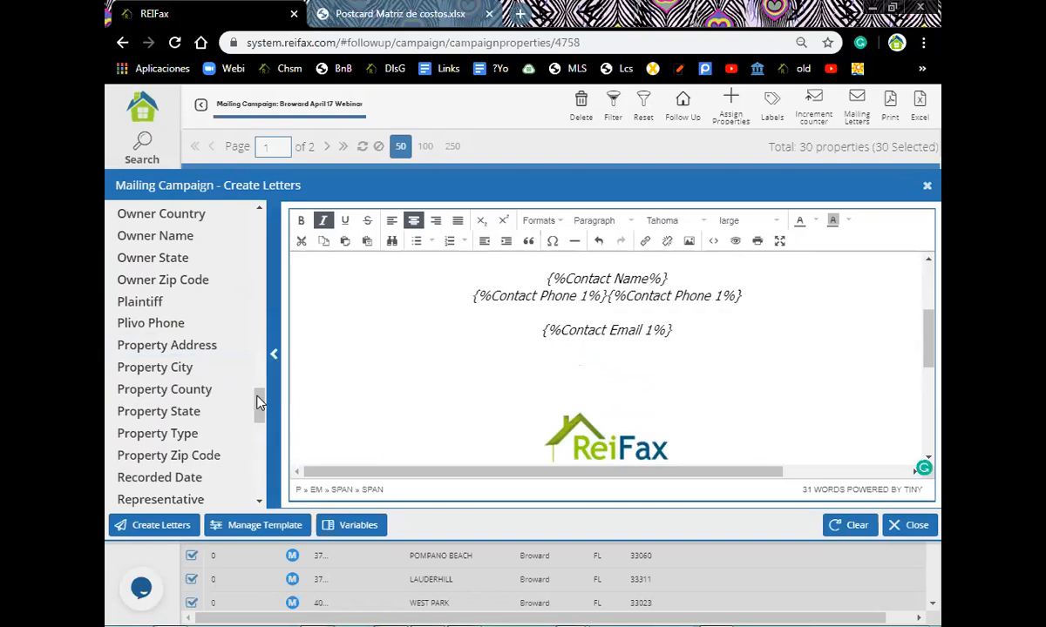
{"action": "scroll", "coordinate": [258, 410], "scroll_direction": "up", "scroll_amount": 5}
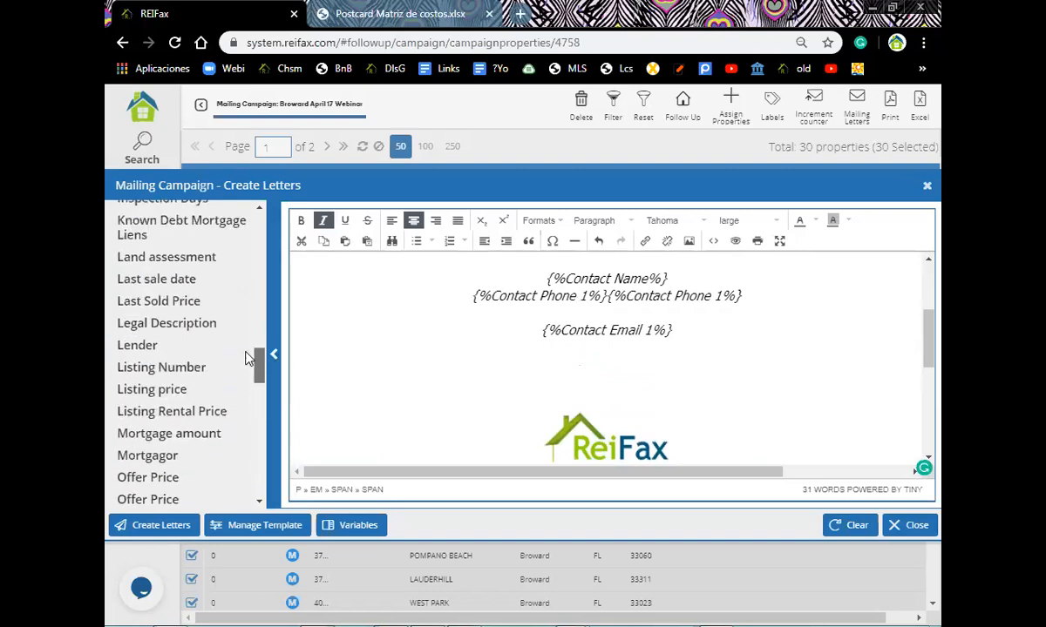
{"action": "scroll", "coordinate": [247, 313], "scroll_direction": "up", "scroll_amount": 6}
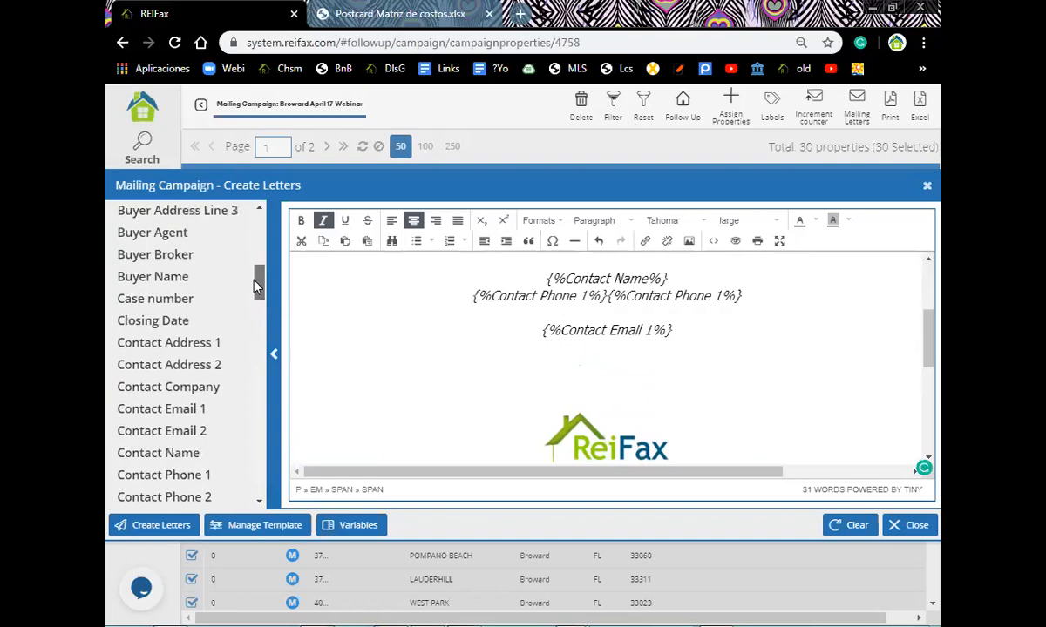
{"action": "scroll", "coordinate": [258, 284], "scroll_direction": "up", "scroll_amount": 1}
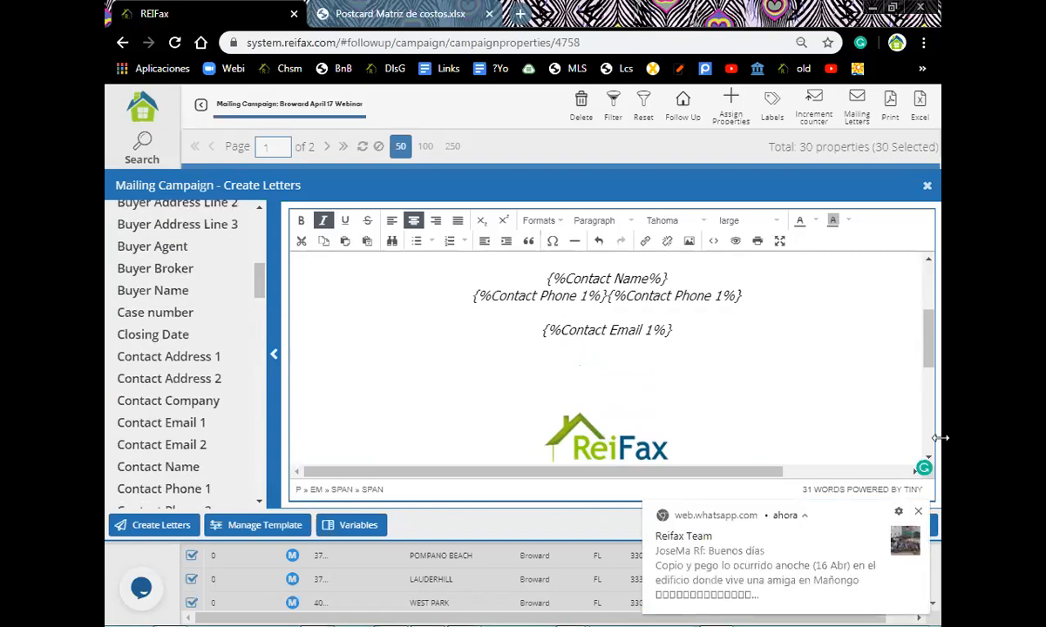
{"action": "left_click", "coordinate": [920, 512]}
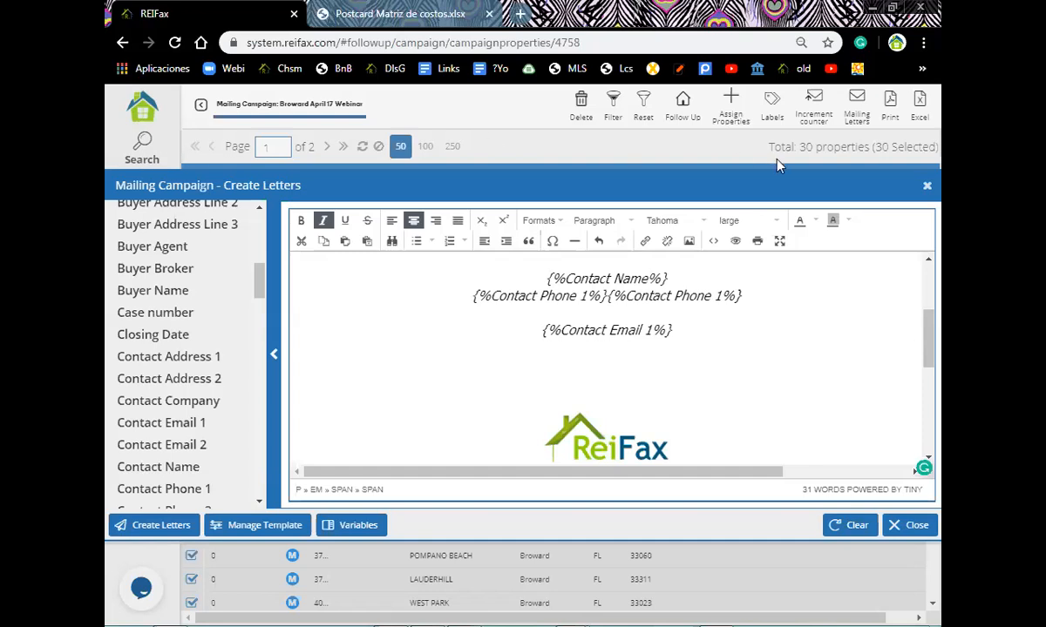
- Check the letter down to its logo and banner images, and create the letters for all selected campaign properties
{"action": "scroll", "coordinate": [553, 389], "scroll_direction": "up", "scroll_amount": 3}
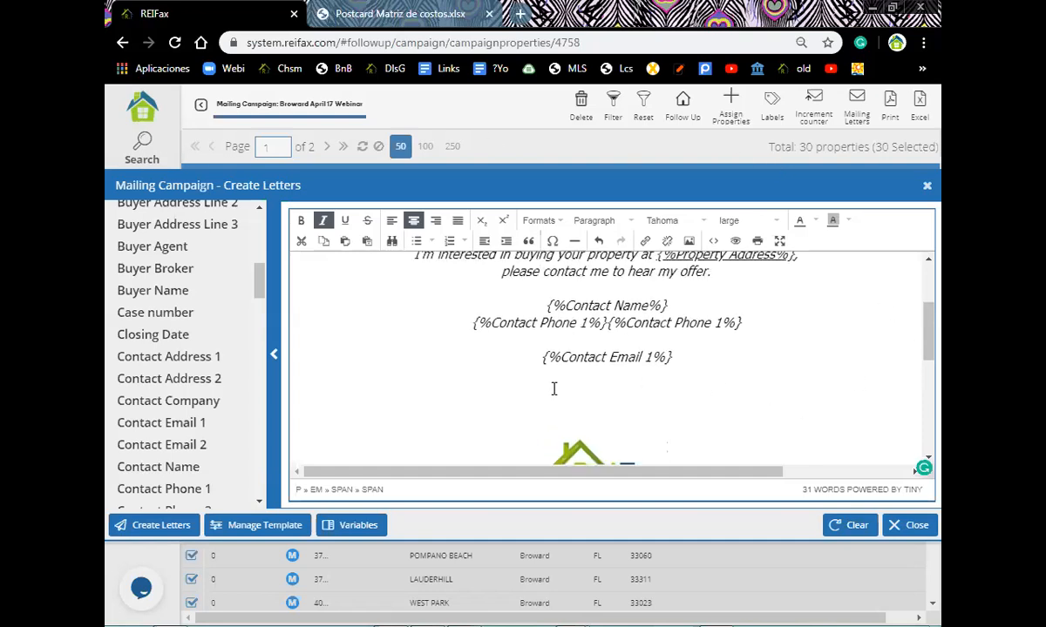
{"action": "scroll", "coordinate": [563, 347], "scroll_direction": "down", "scroll_amount": 8}
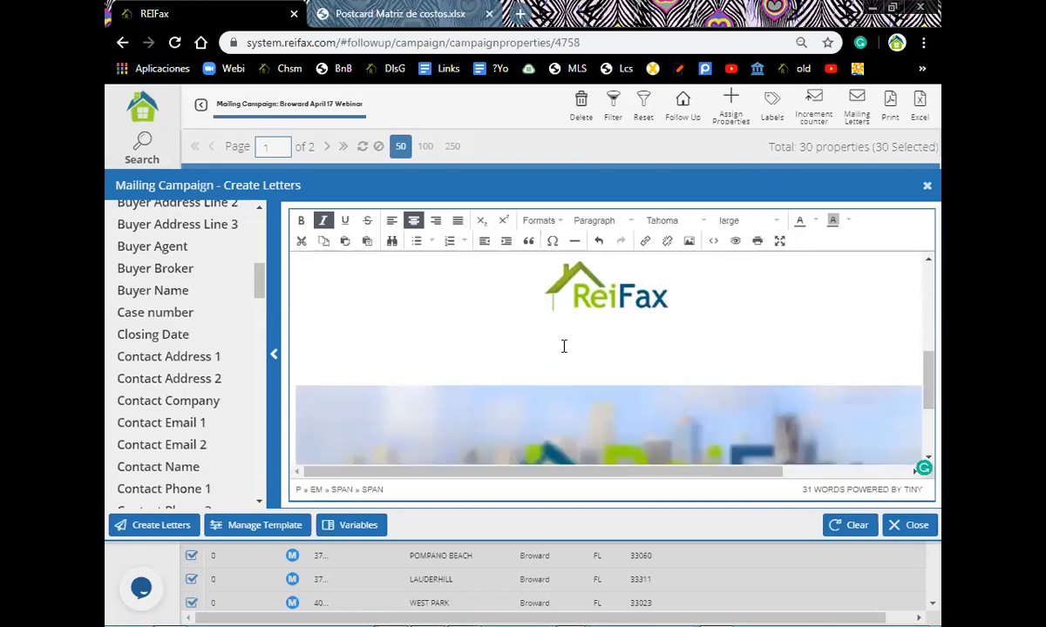
{"action": "scroll", "coordinate": [563, 346], "scroll_direction": "up", "scroll_amount": 8}
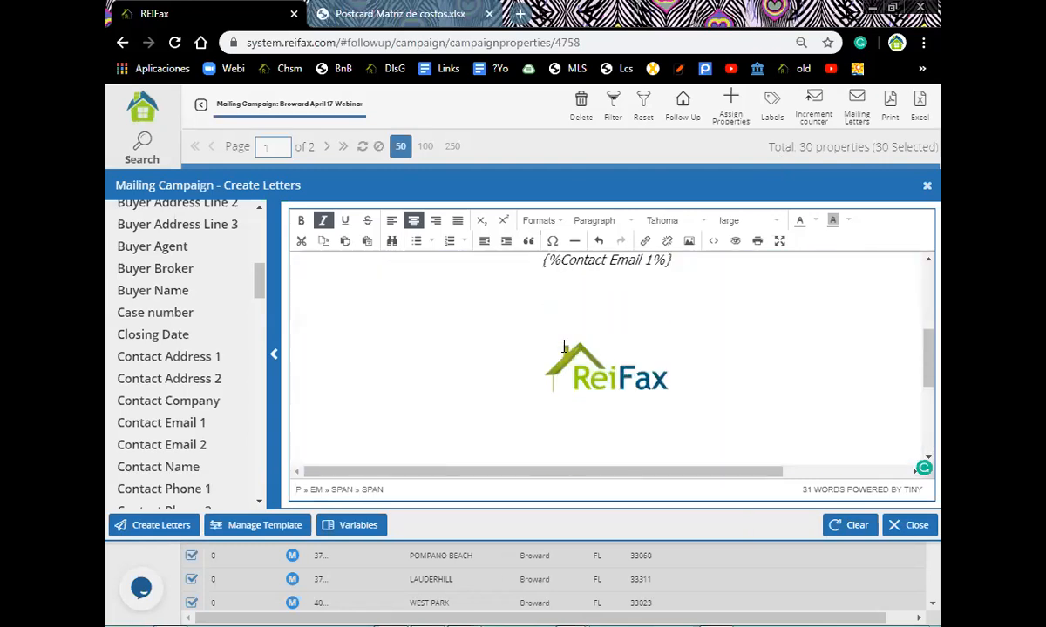
{"action": "left_click", "coordinate": [177, 528]}
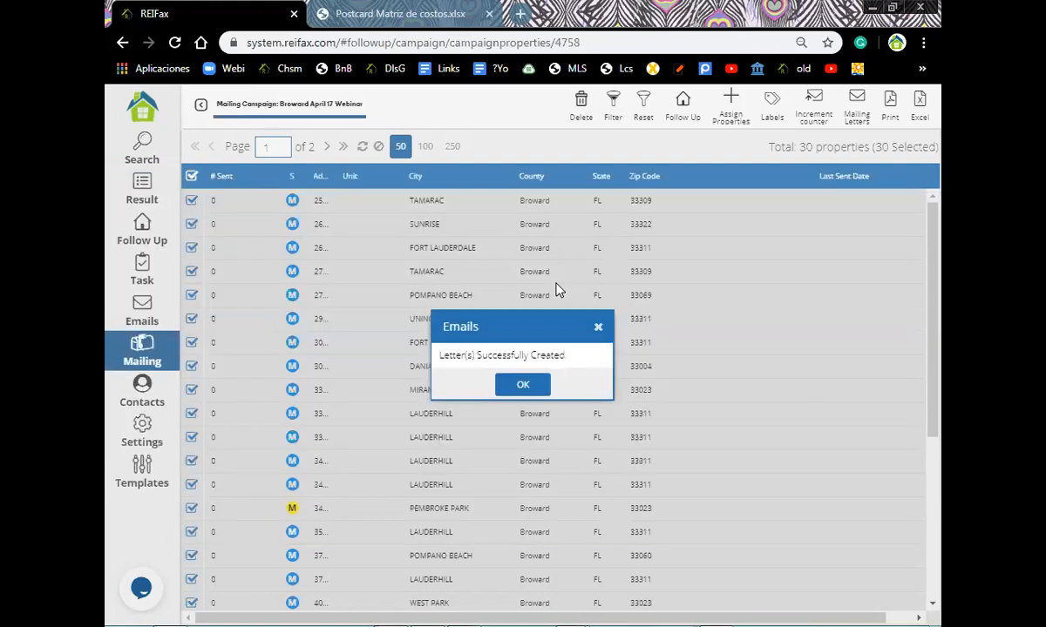
{"action": "left_click", "coordinate": [523, 388]}
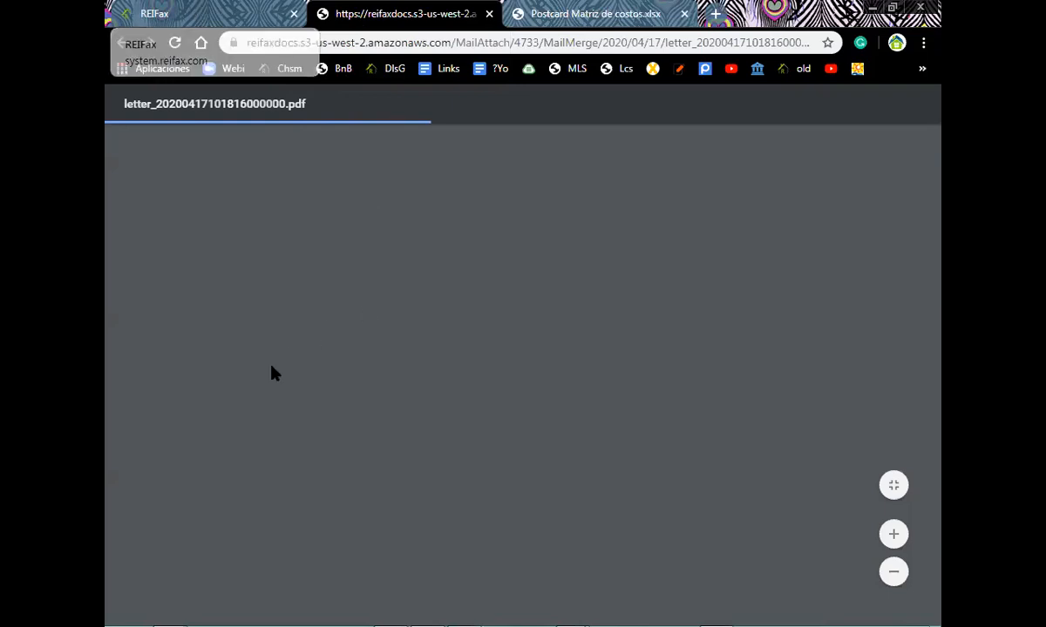
- Return to REIFax and look through the saved email, SMS, fax and letter templates
{"action": "key", "text": "ctrl+shift+Tab"}
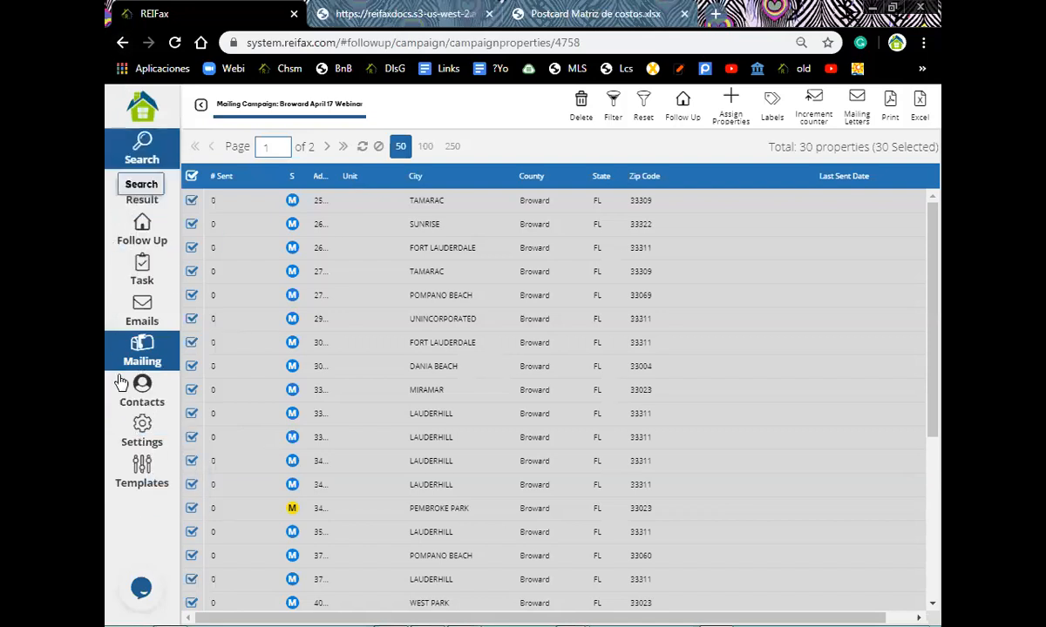
{"action": "left_click", "coordinate": [139, 471]}
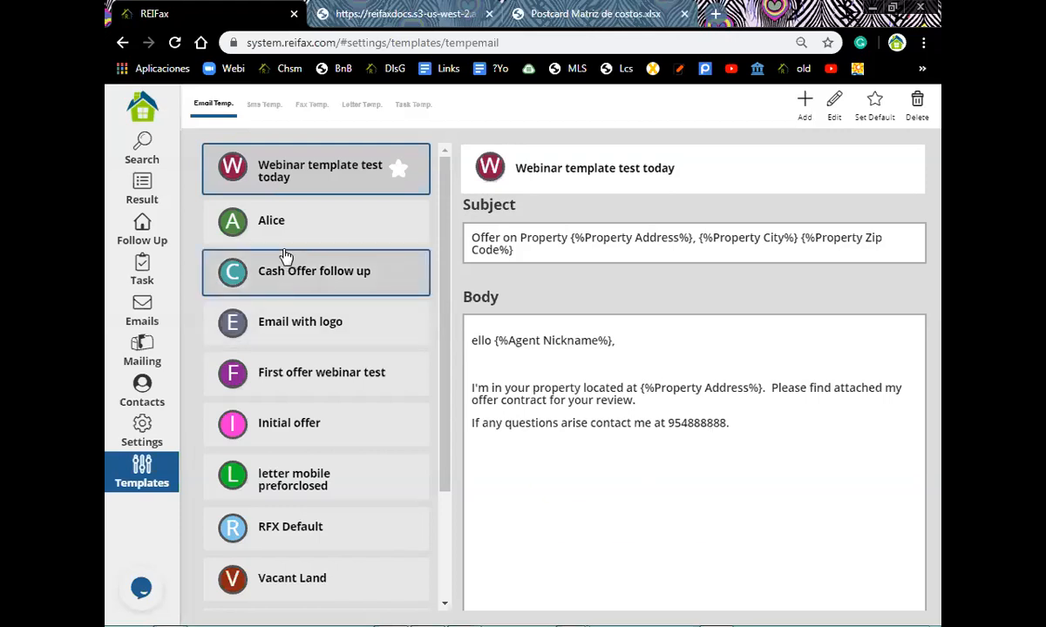
{"action": "scroll", "coordinate": [288, 253], "scroll_direction": "down", "scroll_amount": 3}
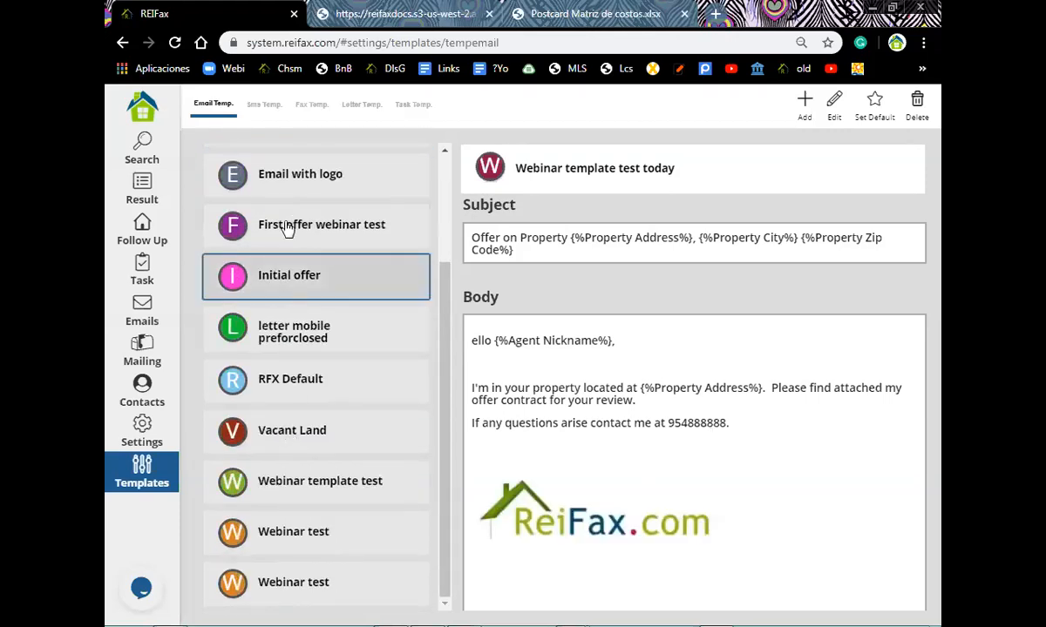
{"action": "left_click", "coordinate": [277, 110]}
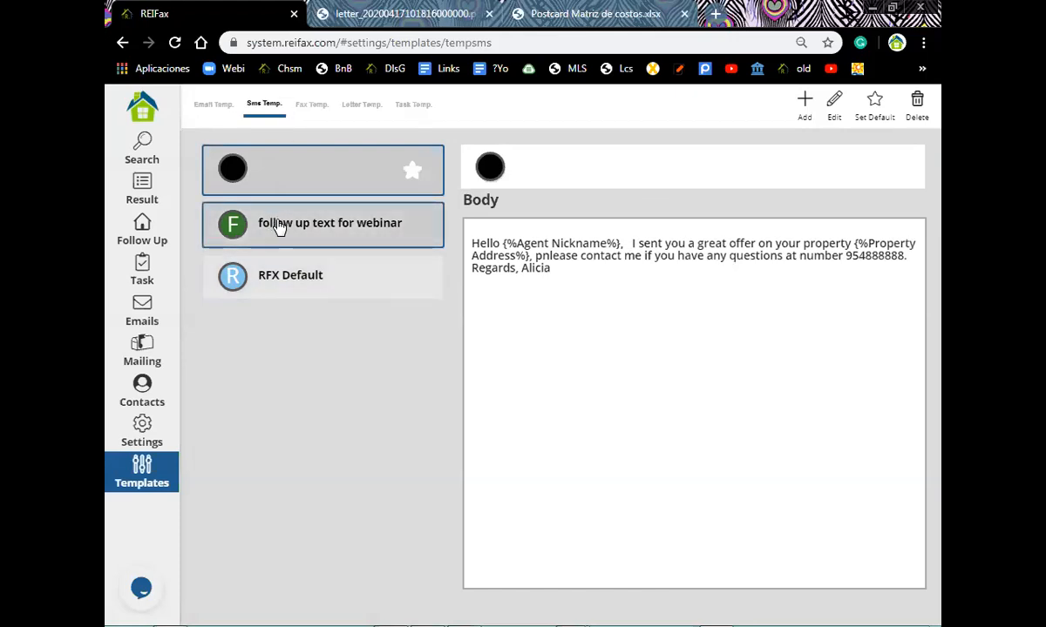
{"action": "left_click", "coordinate": [319, 113]}
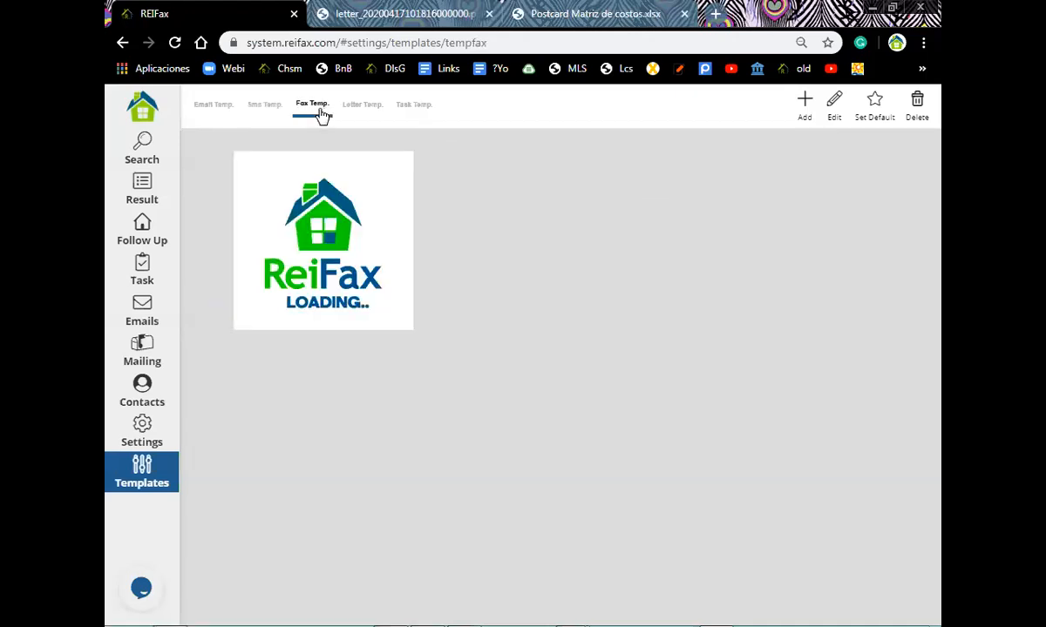
{"action": "left_click", "coordinate": [369, 113]}
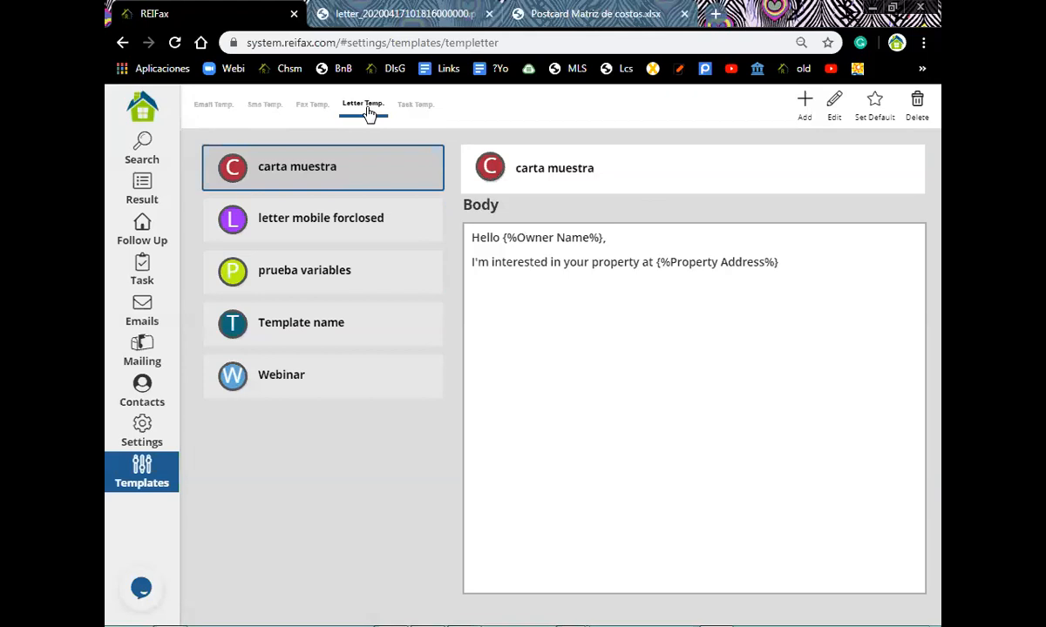
{"action": "left_click", "coordinate": [333, 367]}
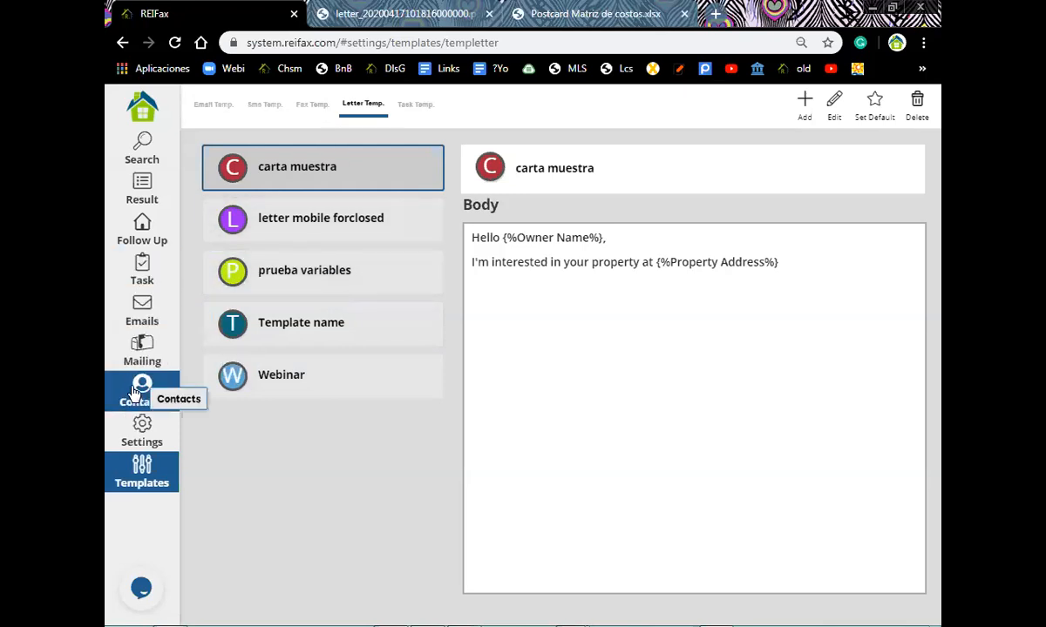
- Open the control panel and go to its Help section
{"action": "left_click", "coordinate": [150, 114]}
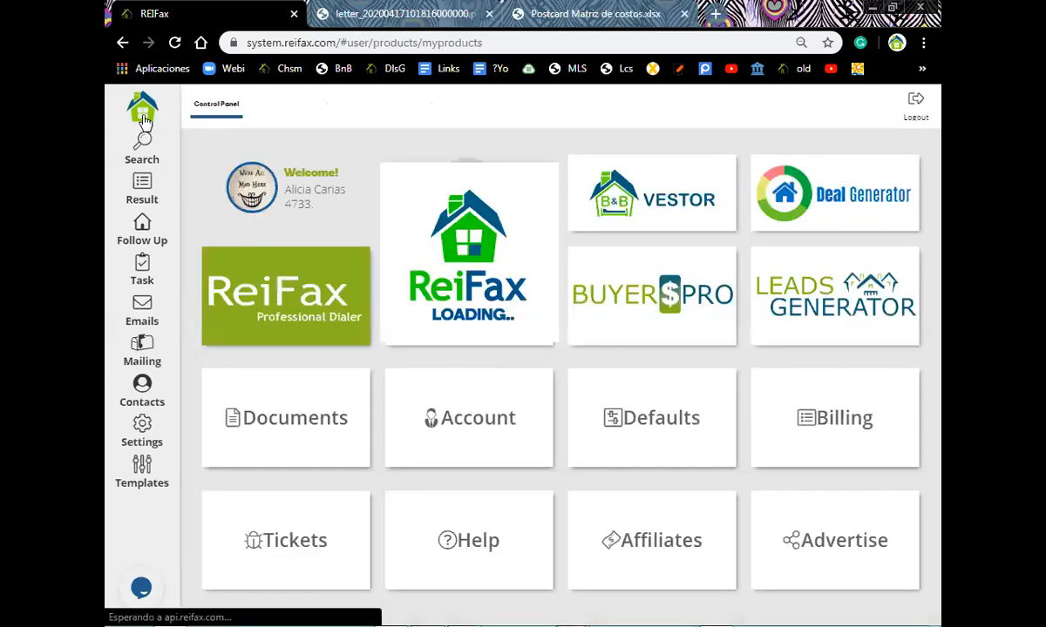
{"action": "left_click", "coordinate": [479, 559]}
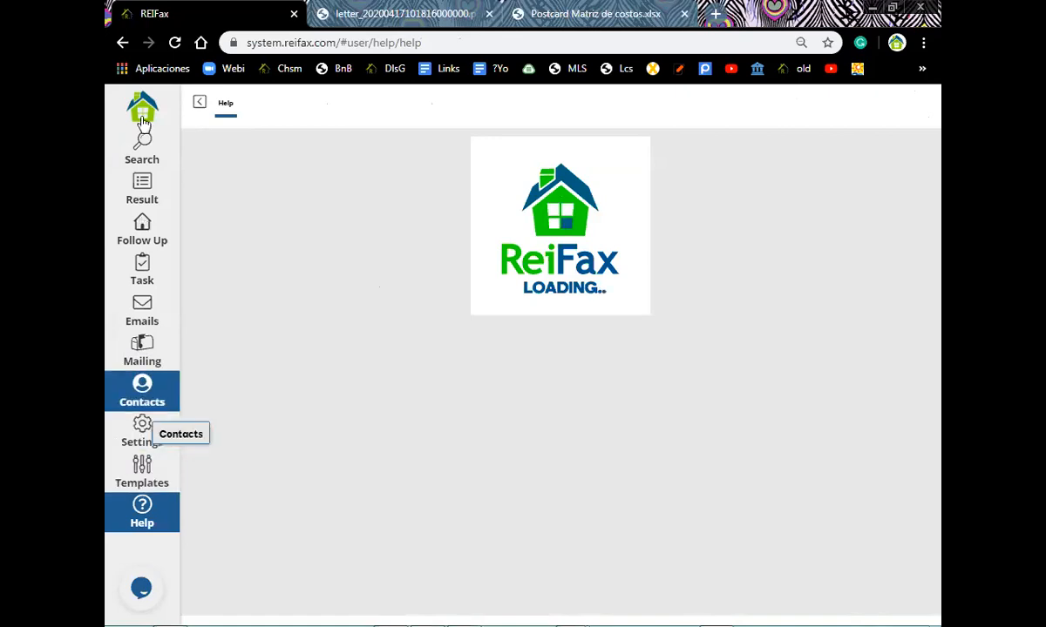
- Examine the generated letters PDF, checking the merged owner name and property address across its pages
{"action": "left_click", "coordinate": [392, 14]}
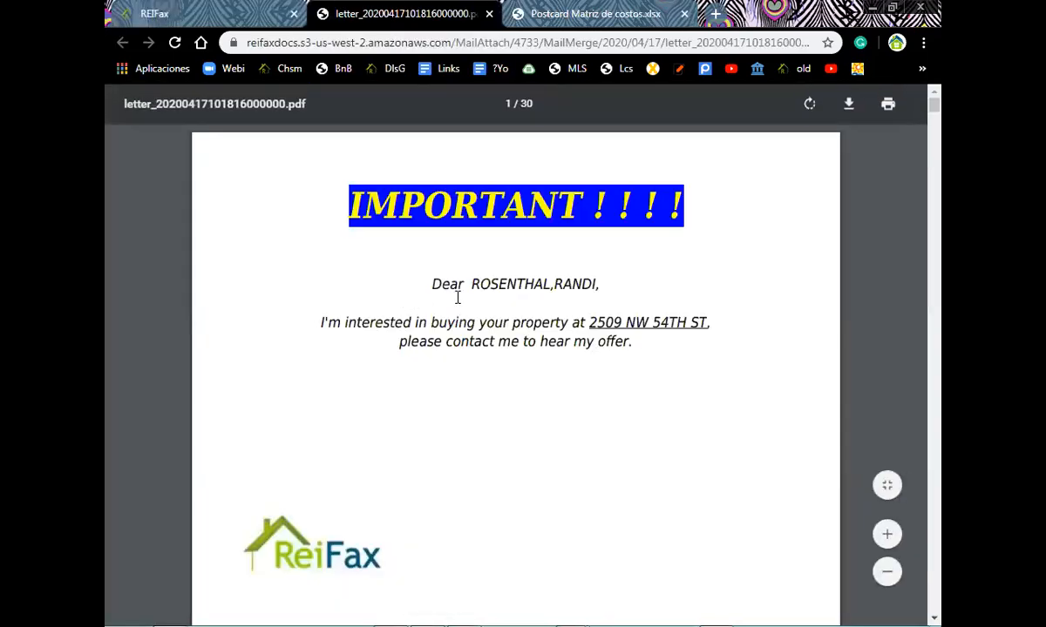
{"action": "left_click_drag", "start_coordinate": [465, 286], "coordinate": [727, 327]}
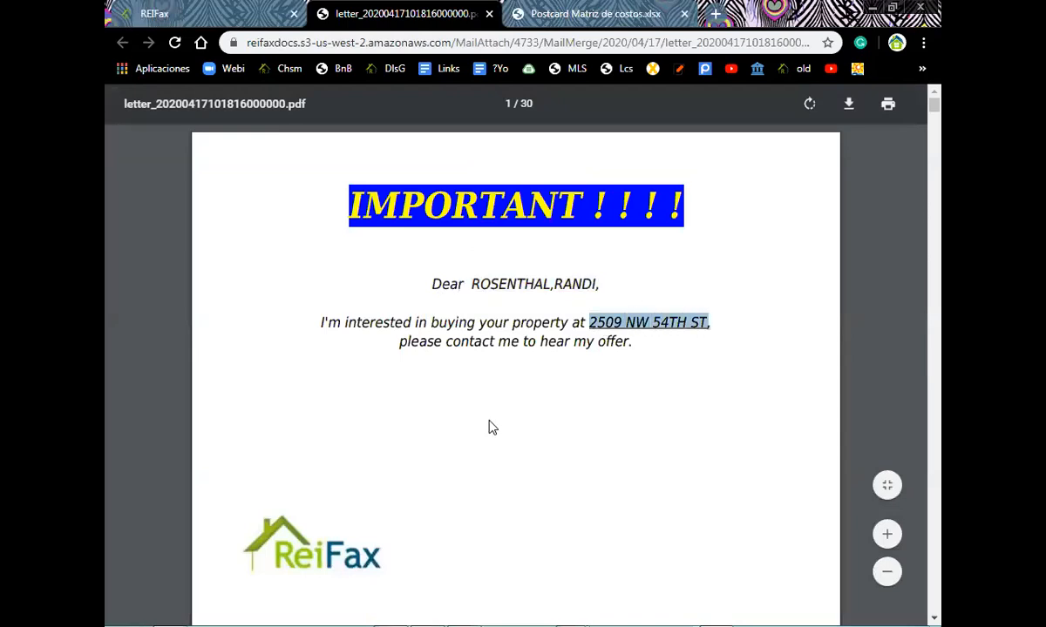
{"action": "scroll", "coordinate": [488, 427], "scroll_direction": "down", "scroll_amount": 2}
{"action": "scroll", "coordinate": [488, 427], "scroll_direction": "down", "scroll_amount": 10}
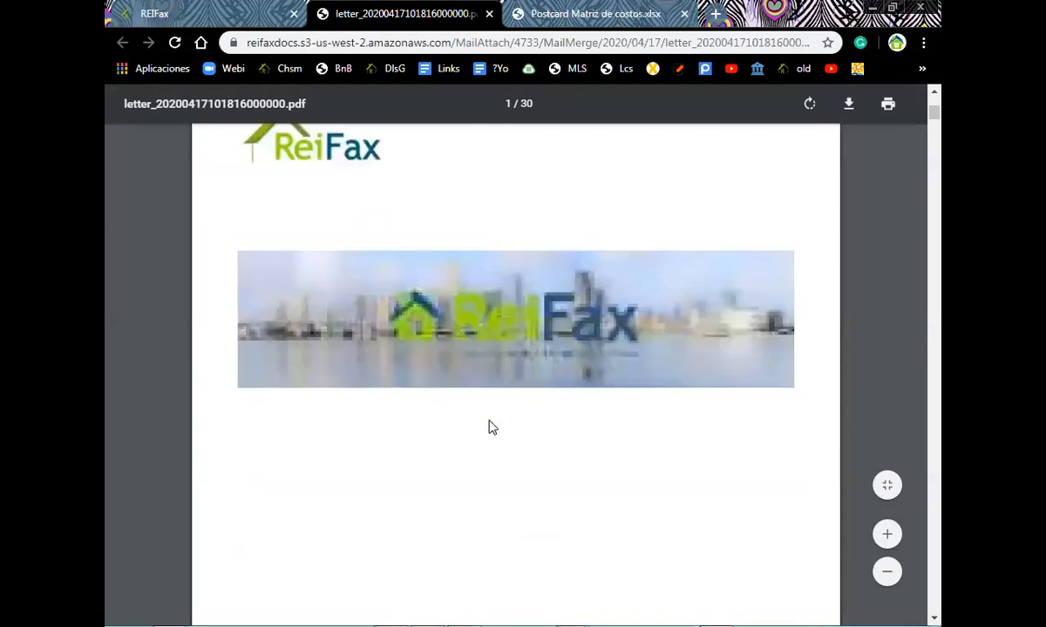
{"action": "scroll", "coordinate": [488, 427], "scroll_direction": "down", "scroll_amount": 12}
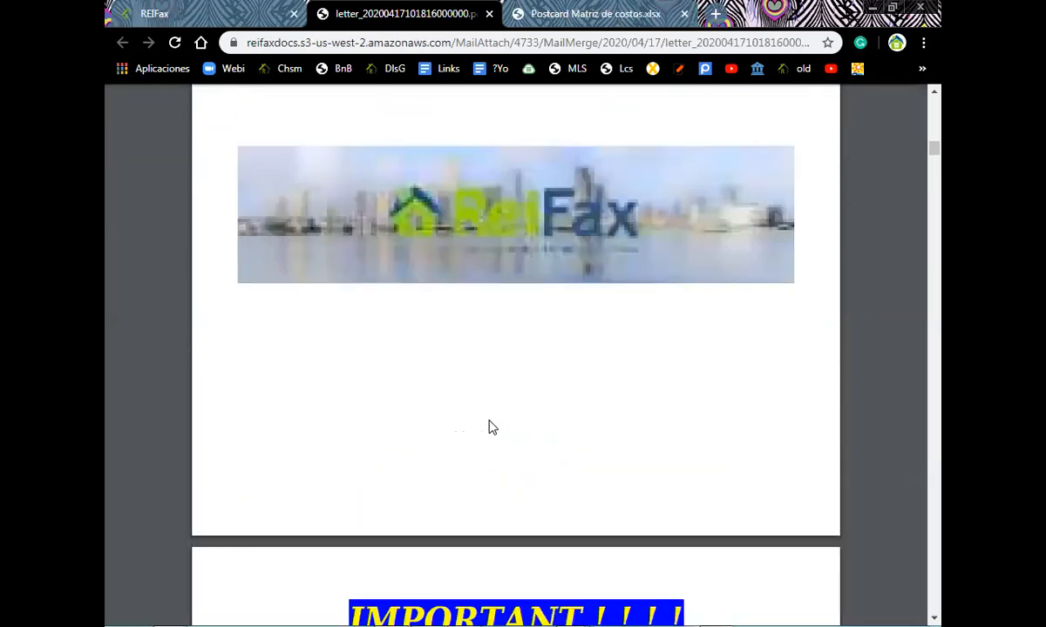
{"action": "scroll", "coordinate": [488, 427], "scroll_direction": "down", "scroll_amount": 10}
{"action": "scroll", "coordinate": [489, 426], "scroll_direction": "down", "scroll_amount": 10}
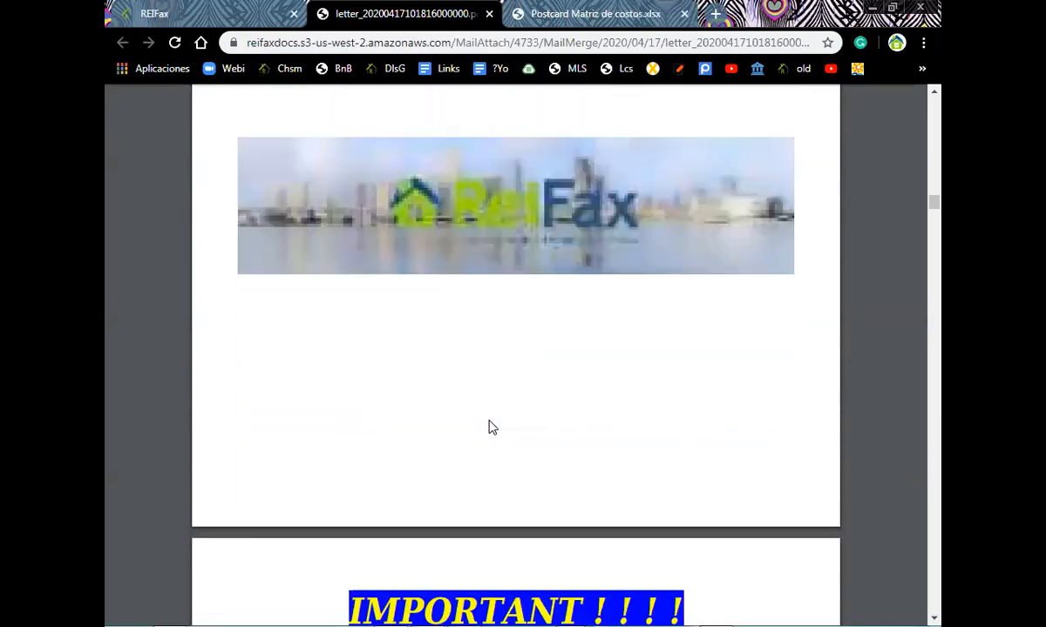
{"action": "scroll", "coordinate": [490, 427], "scroll_direction": "down", "scroll_amount": 10}
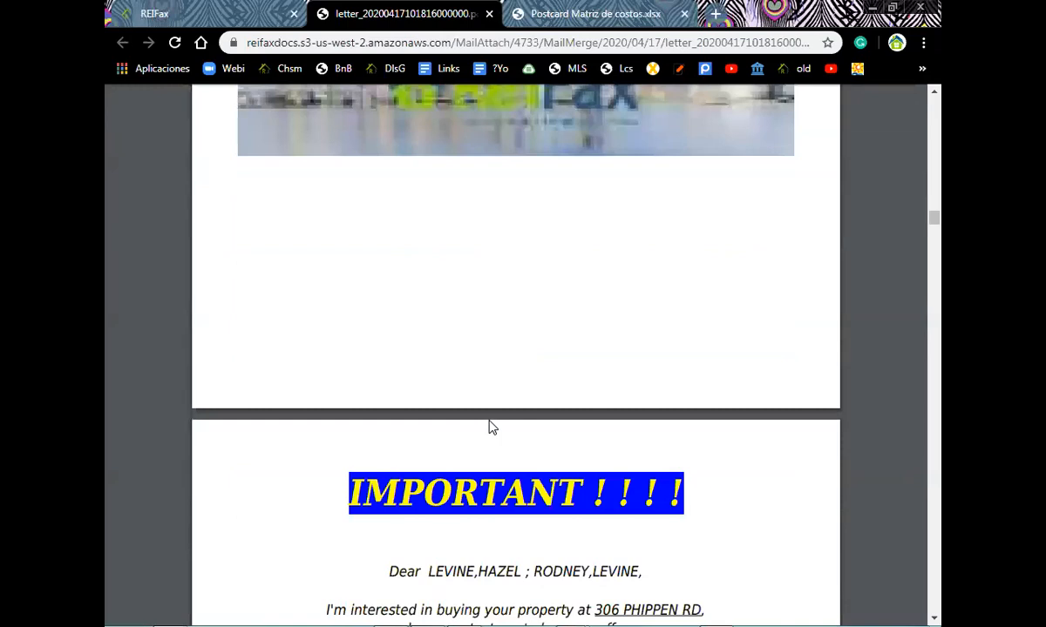
{"action": "scroll", "coordinate": [490, 427], "scroll_direction": "down", "scroll_amount": 5}
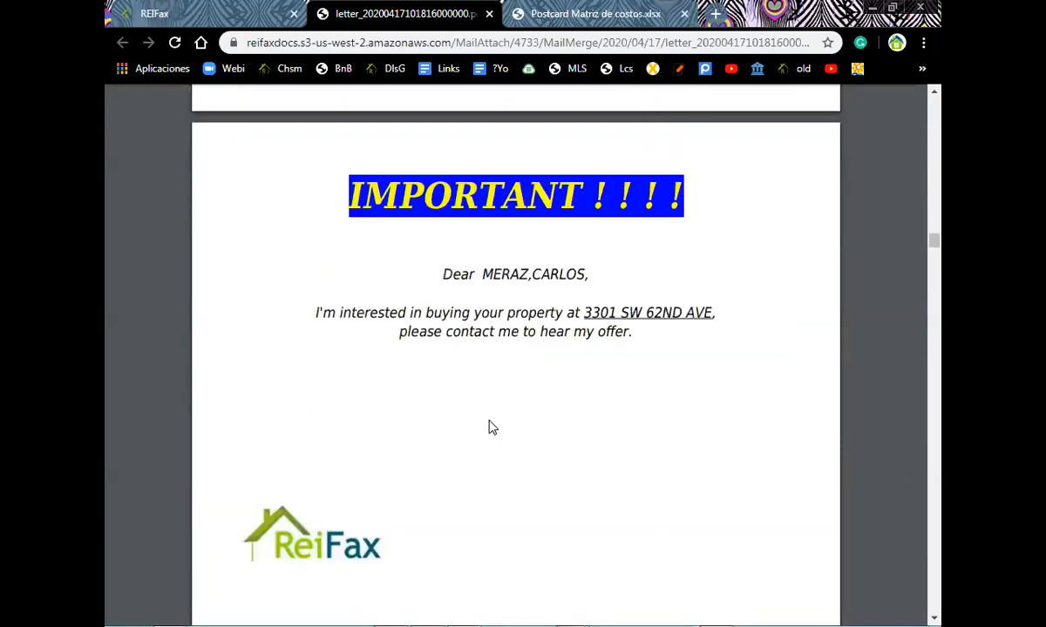
{"action": "scroll", "coordinate": [488, 427], "scroll_direction": "up", "scroll_amount": 5}
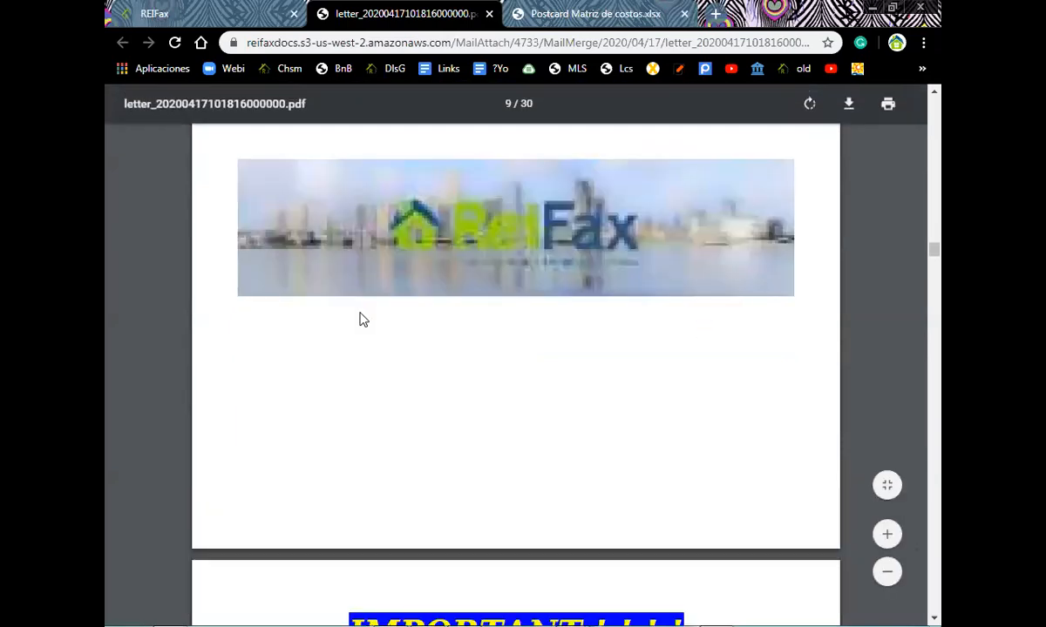
{"action": "scroll", "coordinate": [364, 320], "scroll_direction": "down", "scroll_amount": 5}
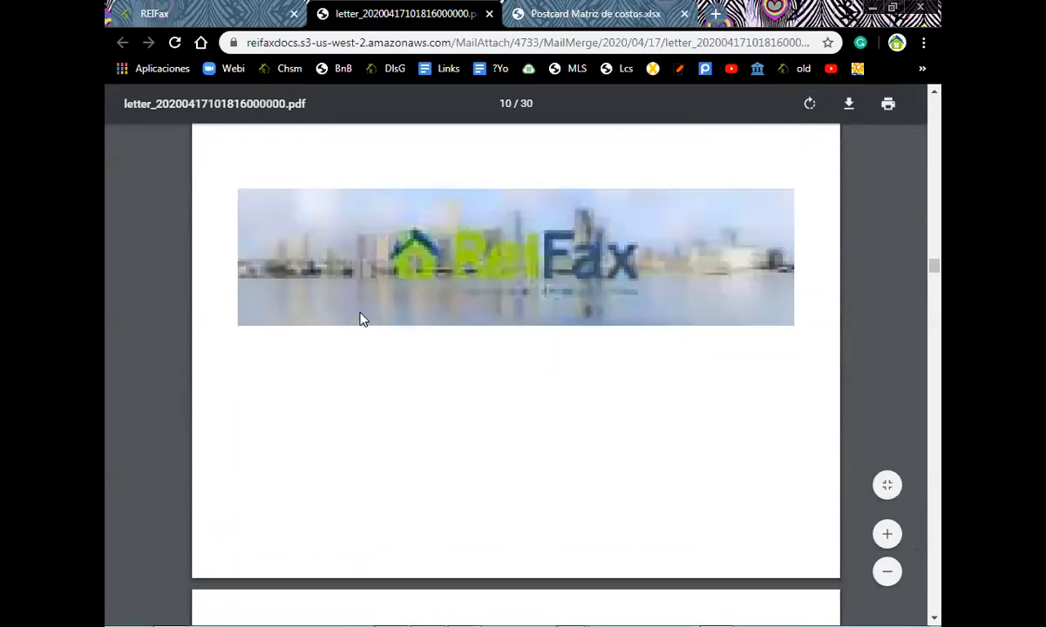
{"action": "scroll", "coordinate": [363, 320], "scroll_direction": "up", "scroll_amount": 5}
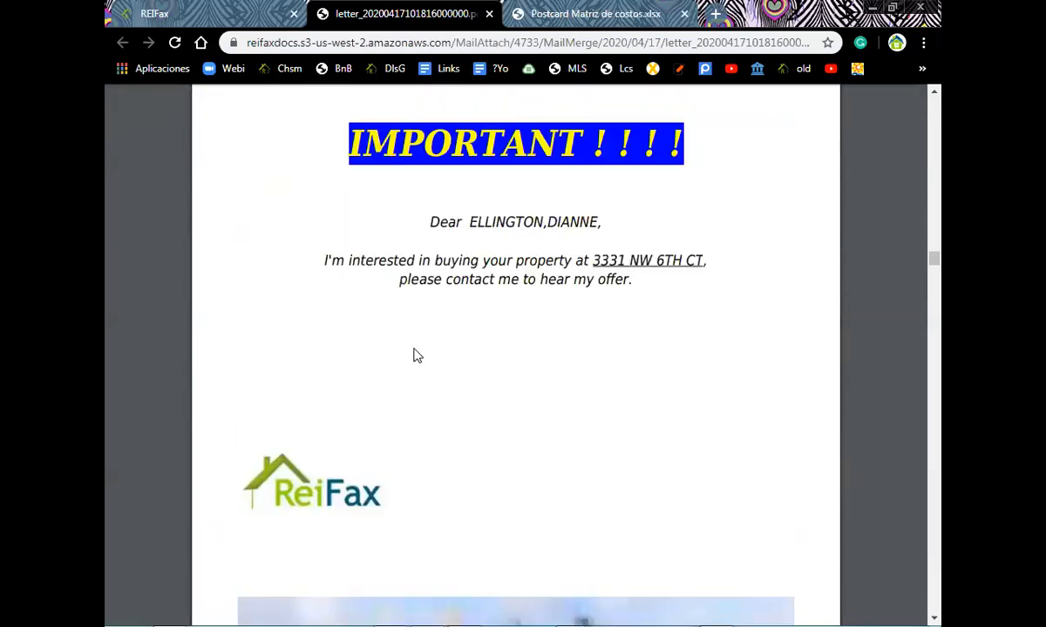
{"action": "scroll", "coordinate": [414, 354], "scroll_direction": "down", "scroll_amount": 4}
{"action": "scroll", "coordinate": [413, 354], "scroll_direction": "up", "scroll_amount": 4}
{"action": "scroll", "coordinate": [345, 374], "scroll_direction": "down", "scroll_amount": 6}
{"action": "scroll", "coordinate": [345, 374], "scroll_direction": "down", "scroll_amount": 10}
{"action": "scroll", "coordinate": [345, 375], "scroll_direction": "down", "scroll_amount": 10}
{"action": "scroll", "coordinate": [345, 375], "scroll_direction": "down", "scroll_amount": 9}
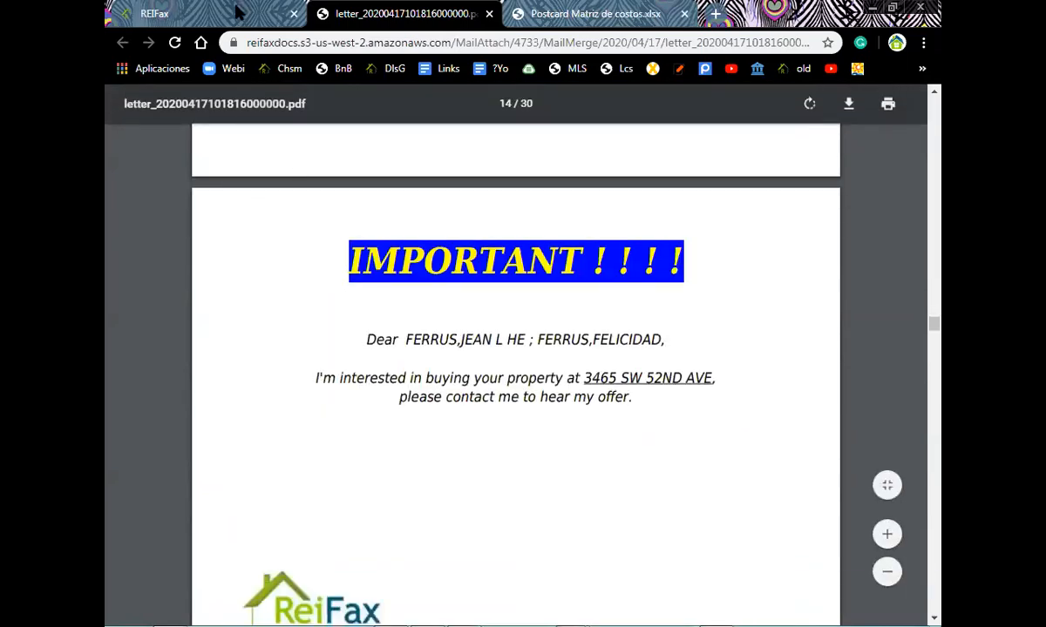
- Switch back to REIFax and reopen the properties of the "Broward April 17 Webinar" mailing campaign
{"action": "left_click", "coordinate": [225, 19]}
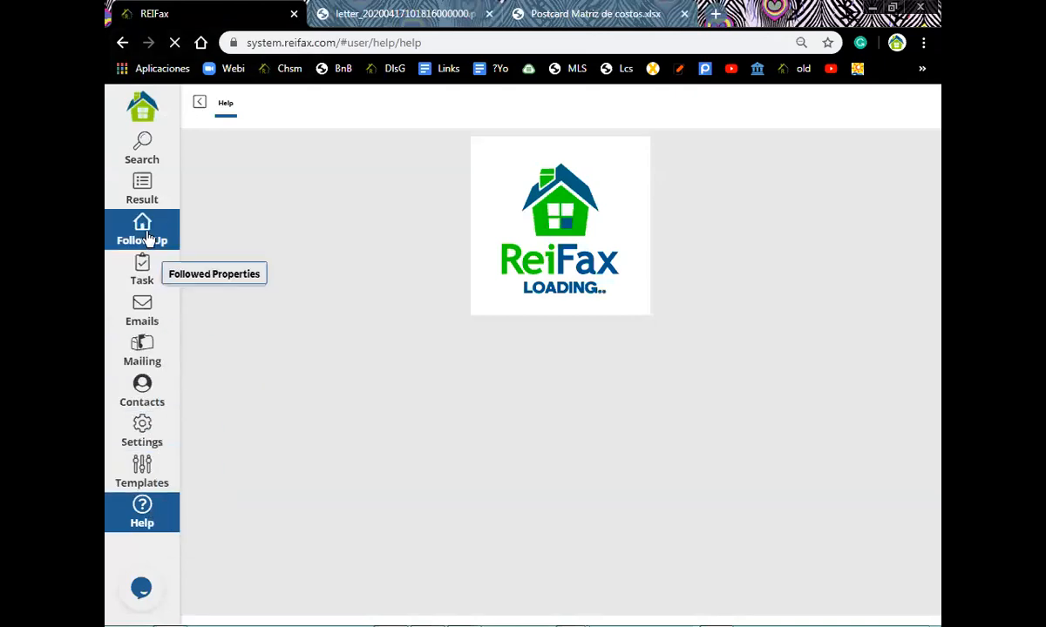
{"action": "left_click", "coordinate": [148, 357]}
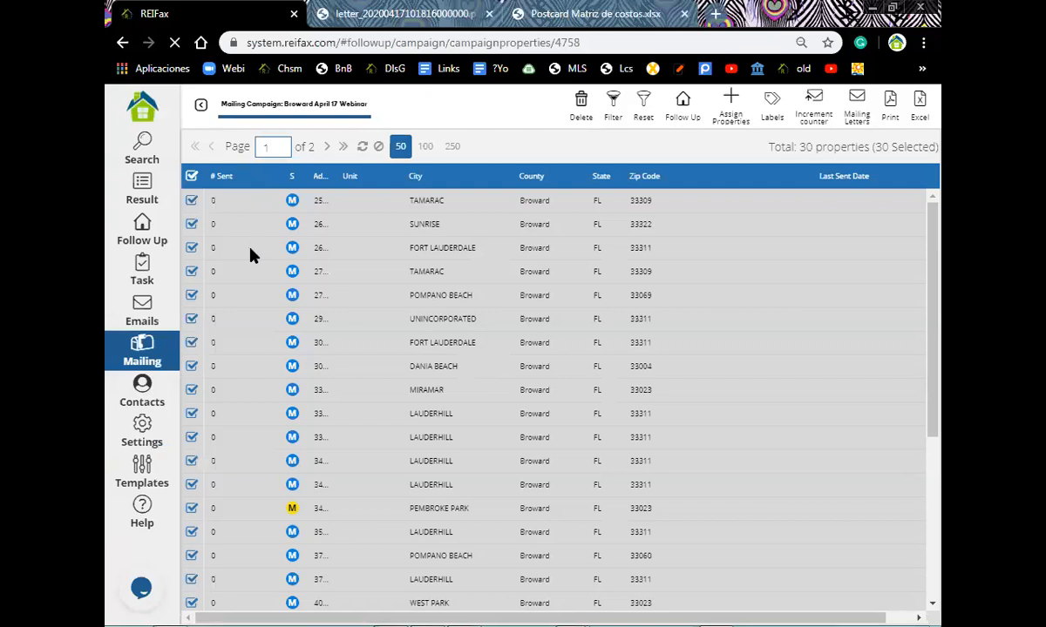
- Set up mailing labels for the selected campaign properties with label type 3422, size 8 and the Owner address
{"action": "left_click", "coordinate": [772, 105]}
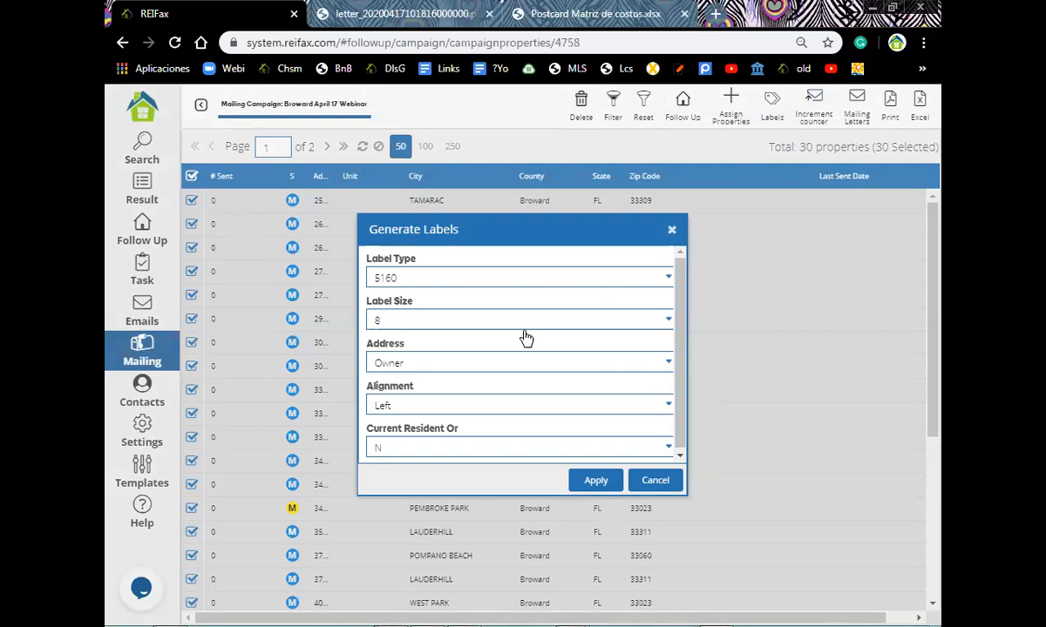
{"action": "left_click", "coordinate": [668, 281]}
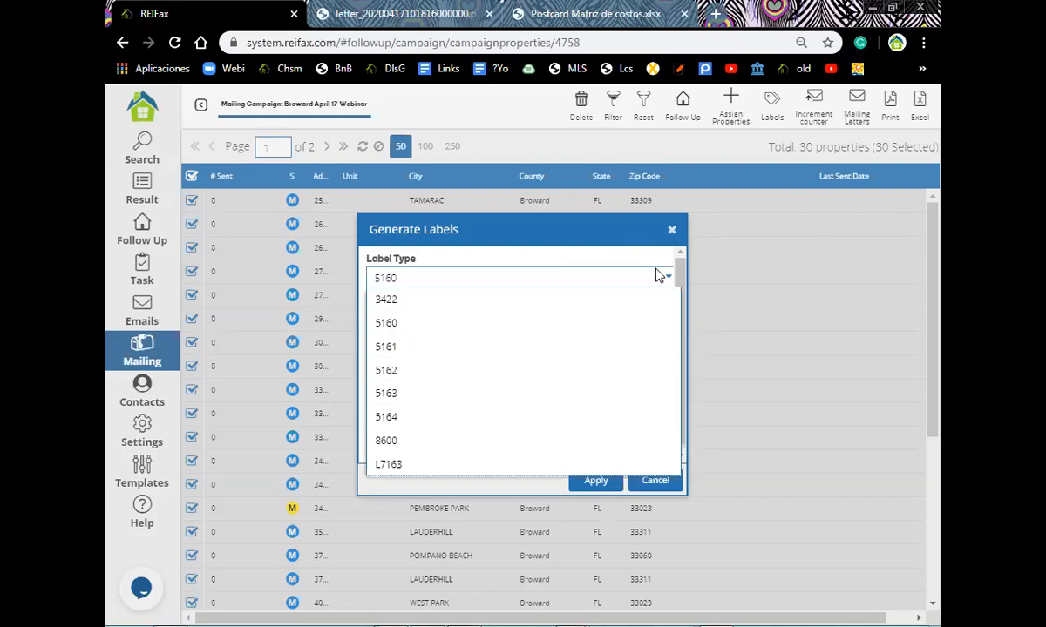
{"action": "left_click", "coordinate": [393, 305]}
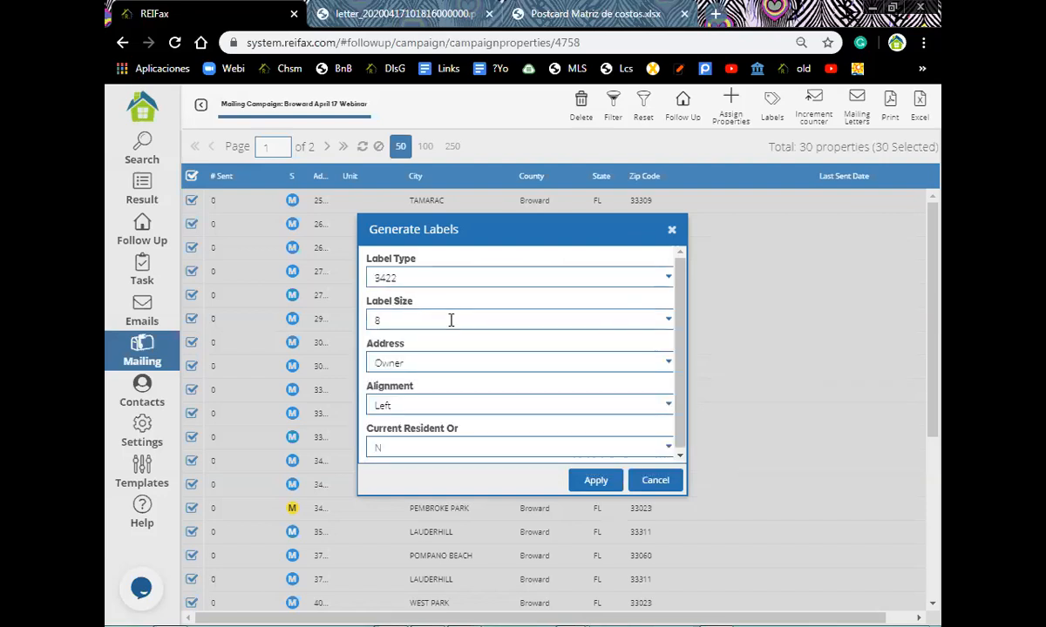
{"action": "left_click", "coordinate": [450, 320]}
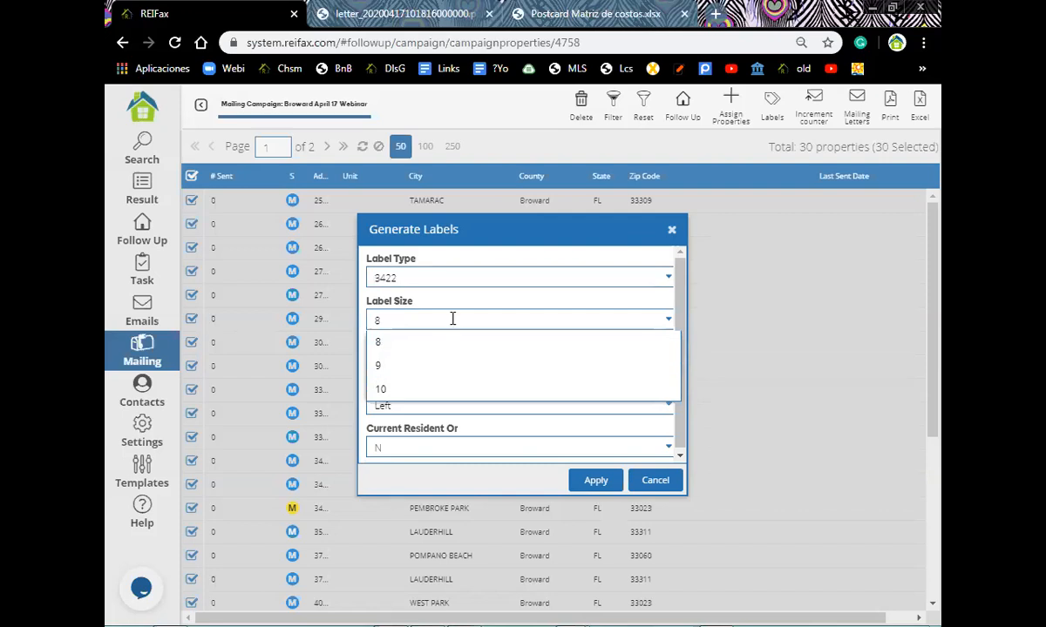
{"action": "left_click", "coordinate": [451, 320]}
{"action": "left_click", "coordinate": [459, 364]}
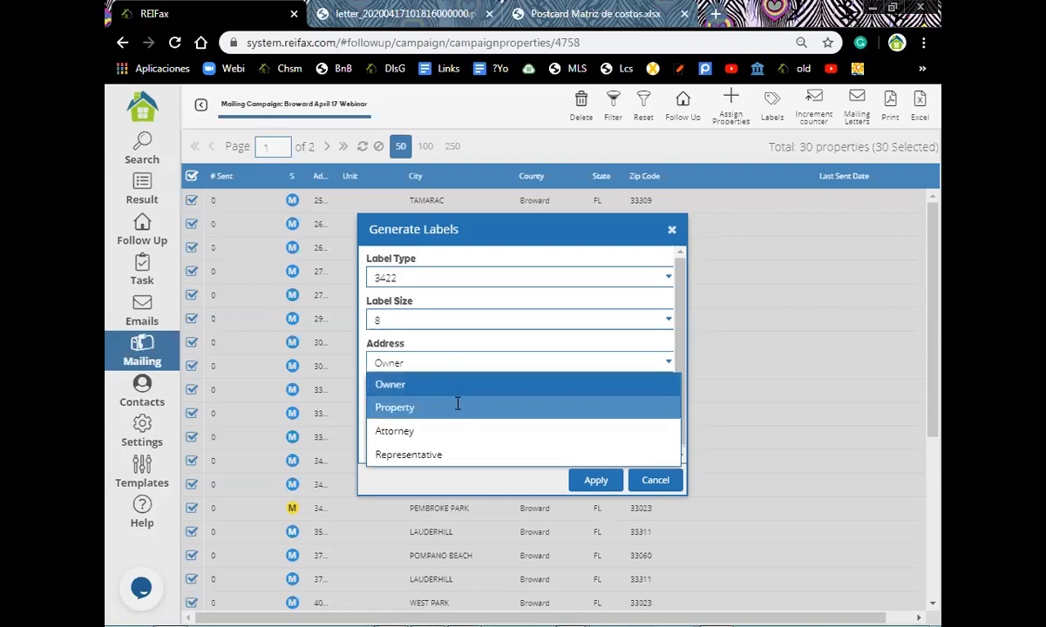
{"action": "left_click", "coordinate": [458, 406]}
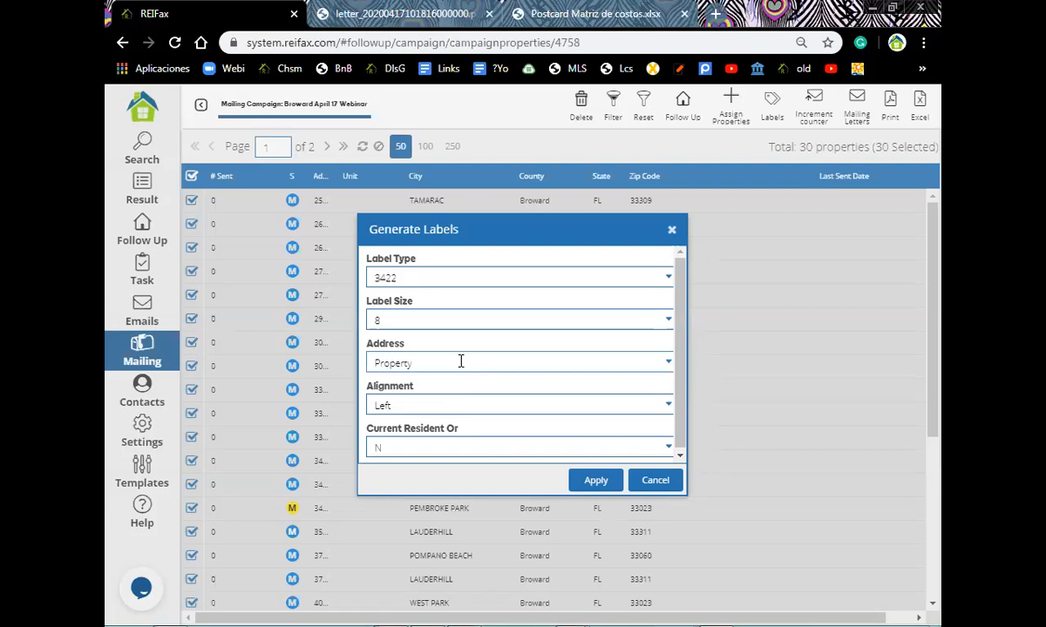
{"action": "left_click", "coordinate": [466, 360]}
- Set the label alignment to Center and Current Resident Or to No, and generate the labels PDF
{"action": "left_click", "coordinate": [667, 406]}
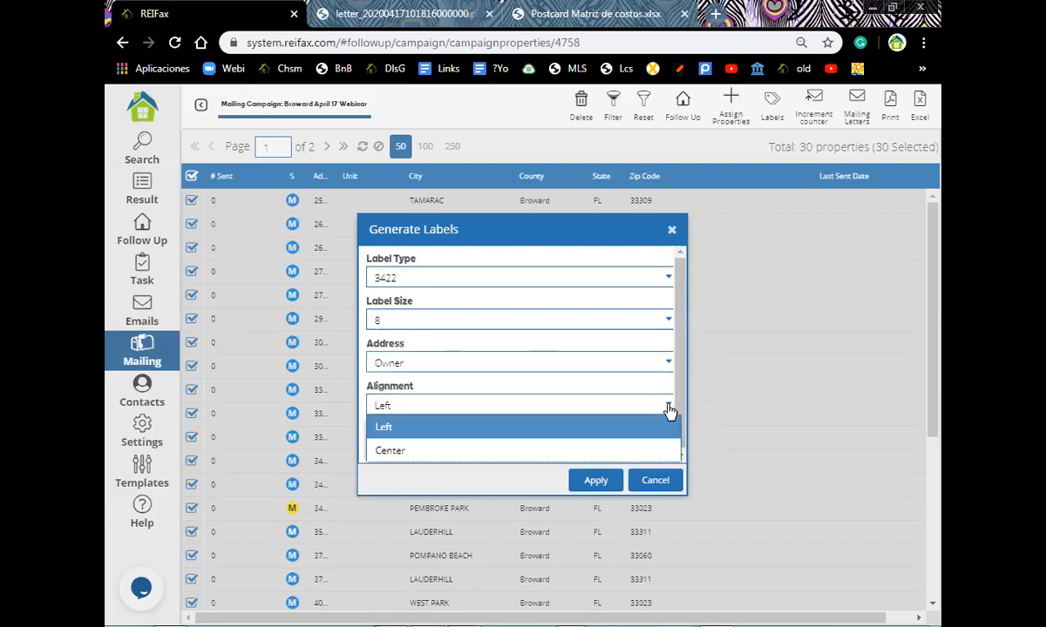
{"action": "left_click", "coordinate": [413, 456]}
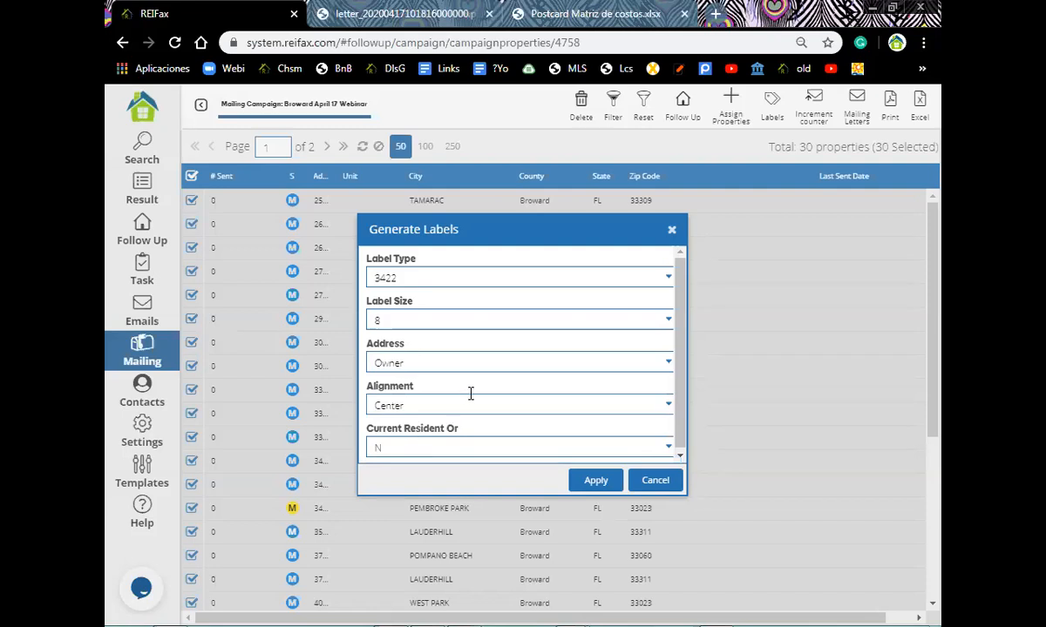
{"action": "left_click", "coordinate": [667, 451]}
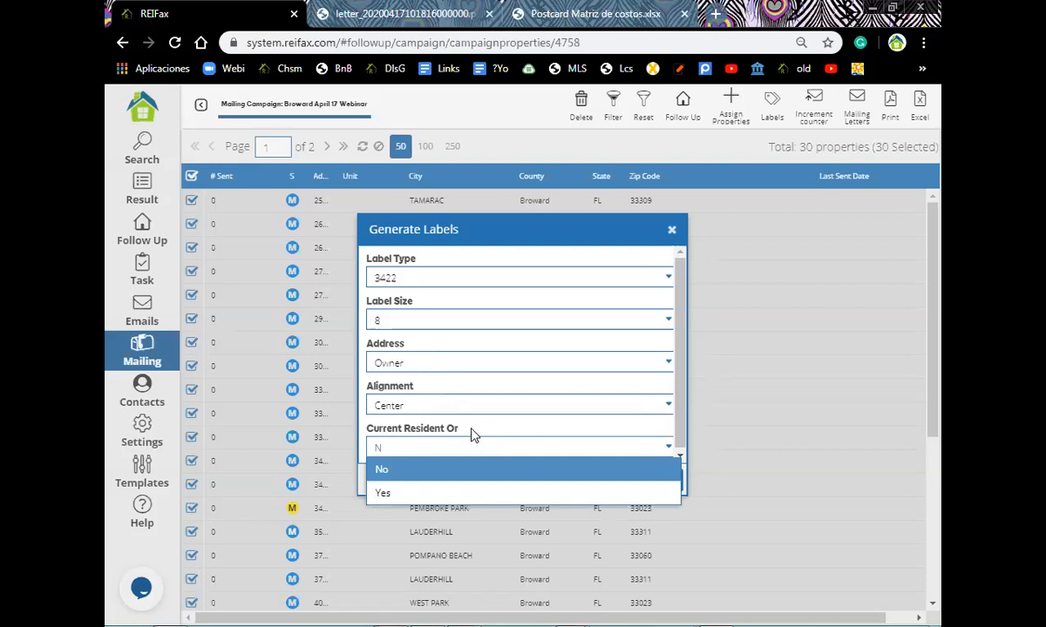
{"action": "left_click", "coordinate": [400, 470]}
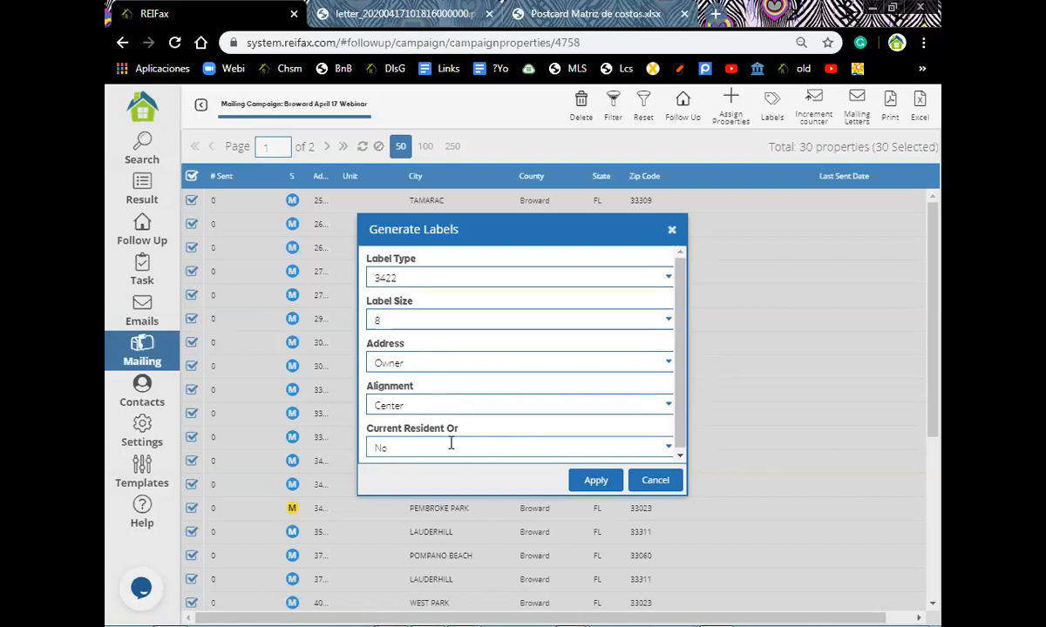
{"action": "left_click", "coordinate": [616, 466]}
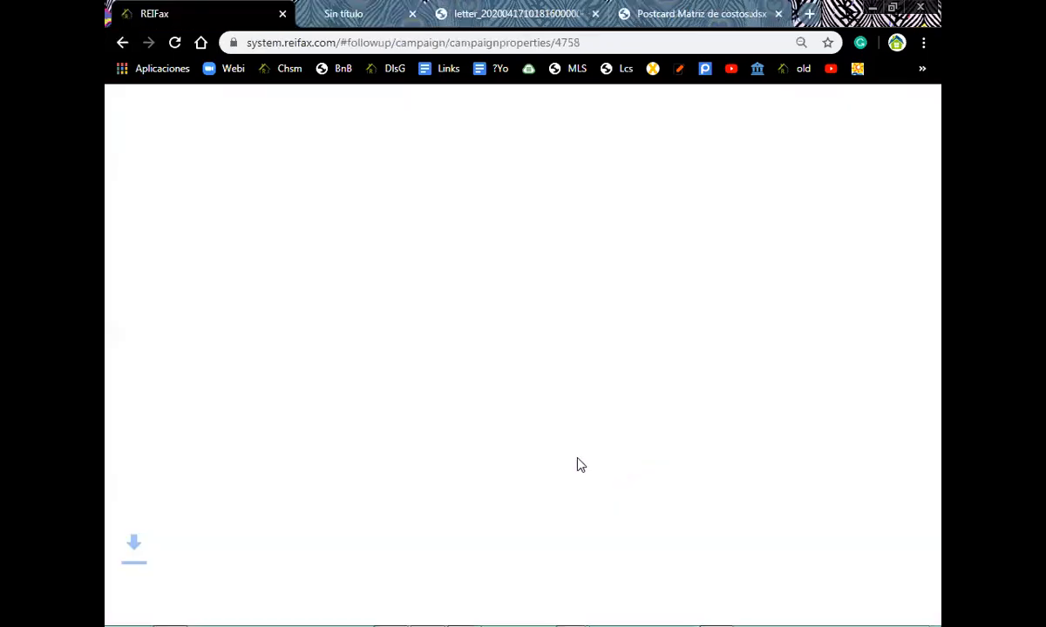
{"action": "left_click", "coordinate": [522, 387]}
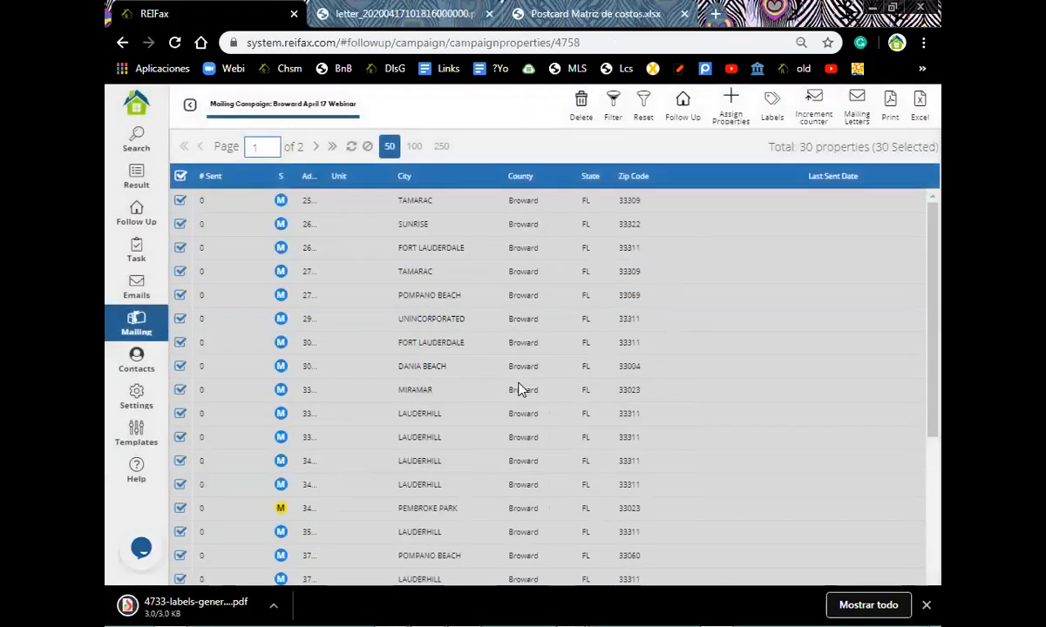
- Open the downloaded labels PDF and examine the owner names and addresses on both pages
{"action": "left_click", "coordinate": [273, 607]}
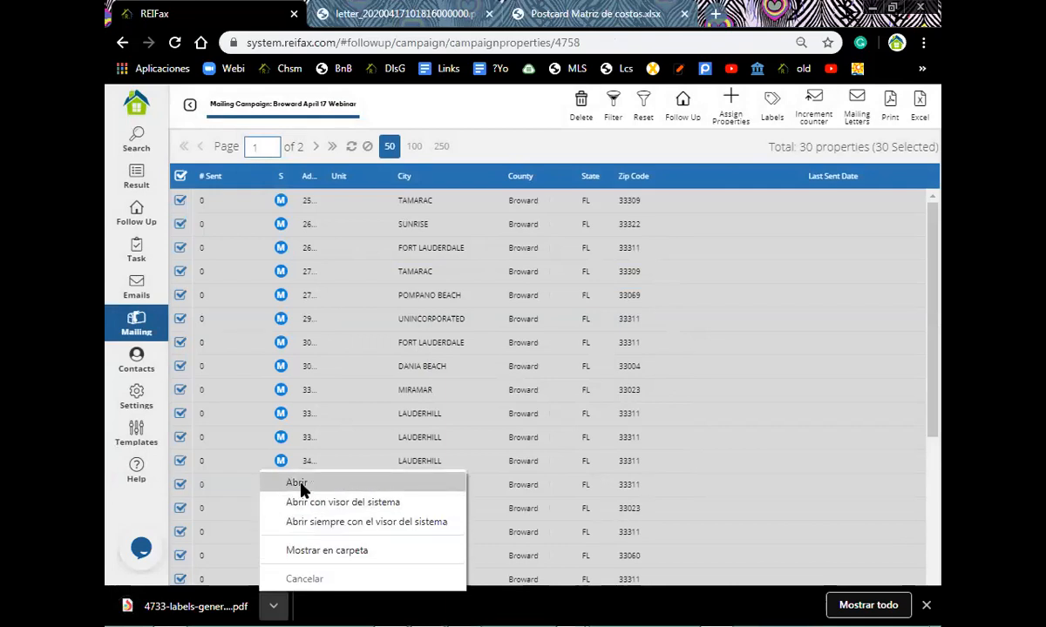
{"action": "left_click", "coordinate": [296, 484]}
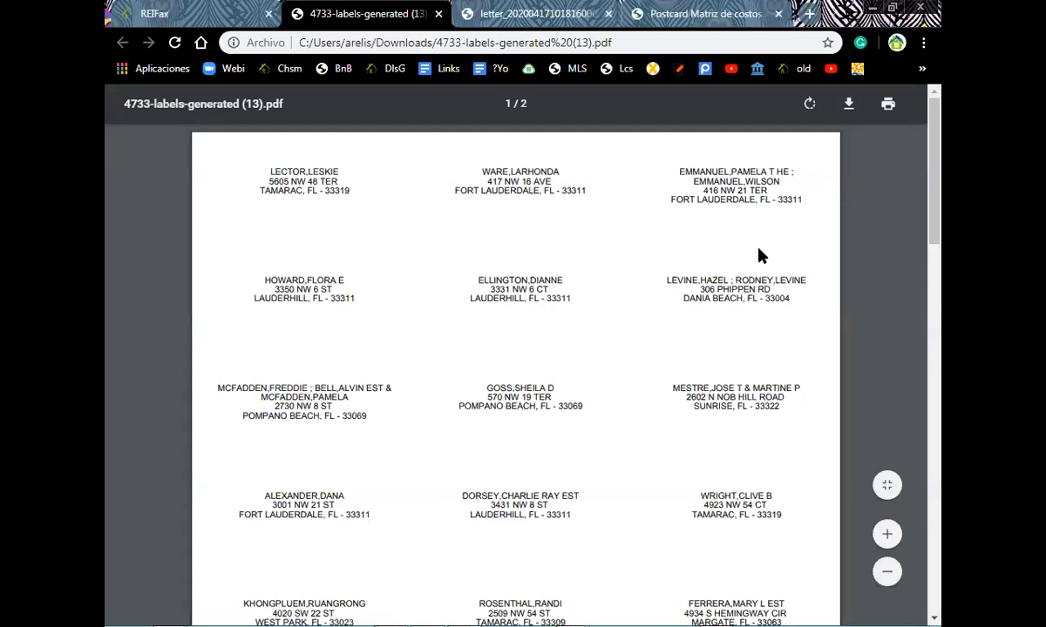
{"action": "scroll", "coordinate": [758, 261], "scroll_direction": "down", "scroll_amount": 1}
{"action": "scroll", "coordinate": [759, 261], "scroll_direction": "down", "scroll_amount": 2}
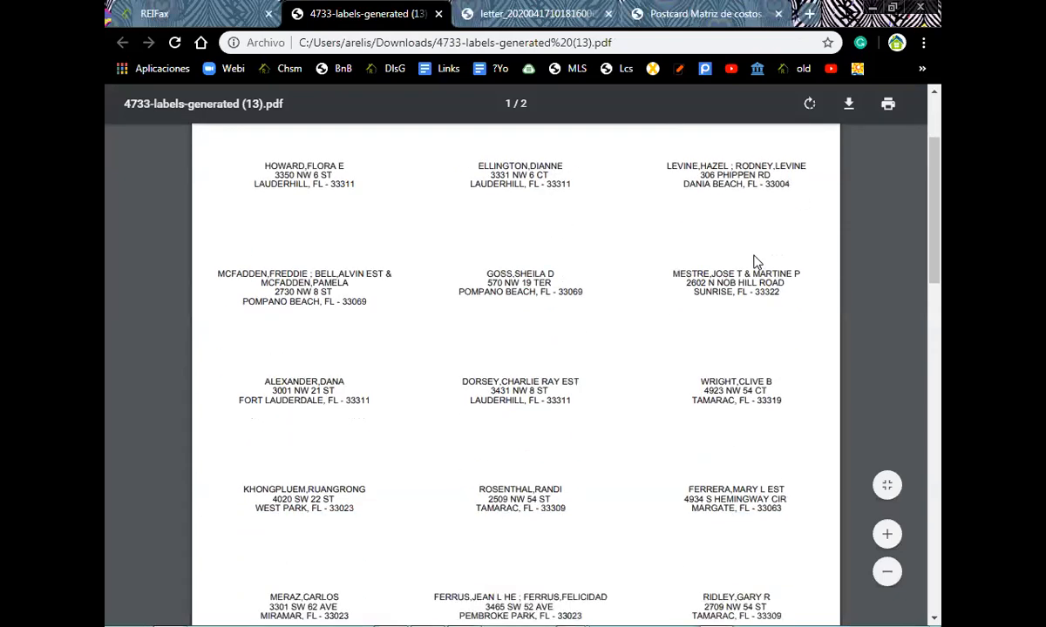
{"action": "scroll", "coordinate": [756, 263], "scroll_direction": "down", "scroll_amount": 10}
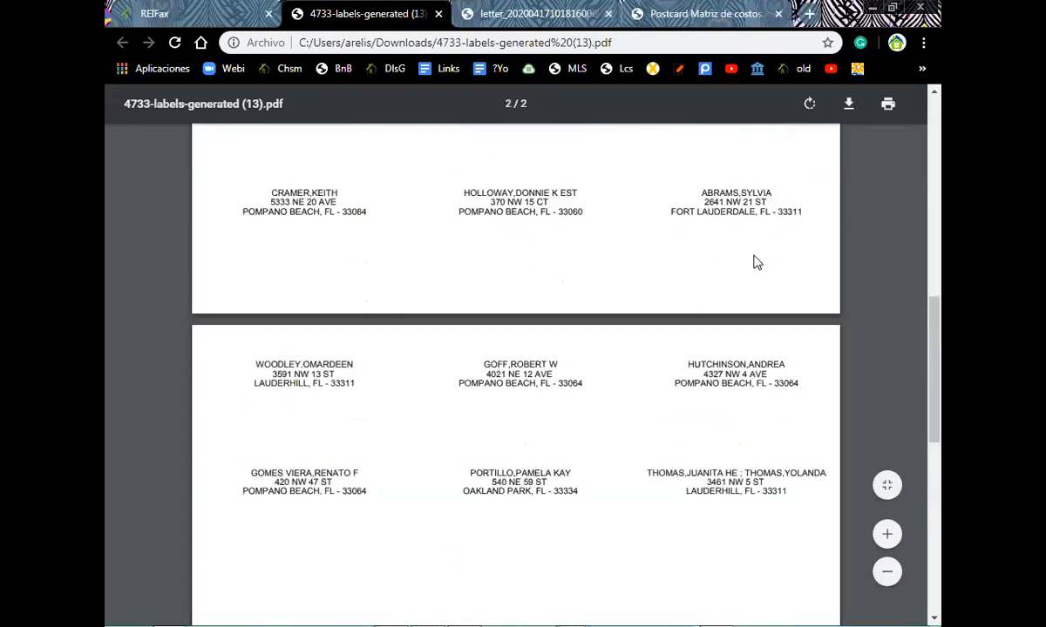
{"action": "scroll", "coordinate": [756, 263], "scroll_direction": "up", "scroll_amount": 5}
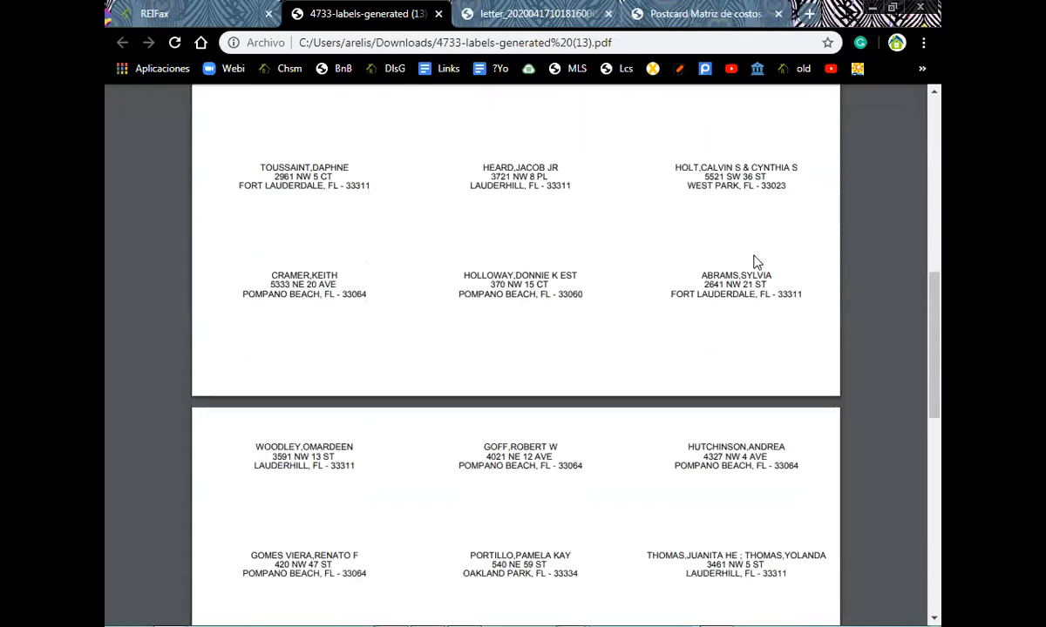
{"action": "scroll", "coordinate": [755, 262], "scroll_direction": "up", "scroll_amount": 4}
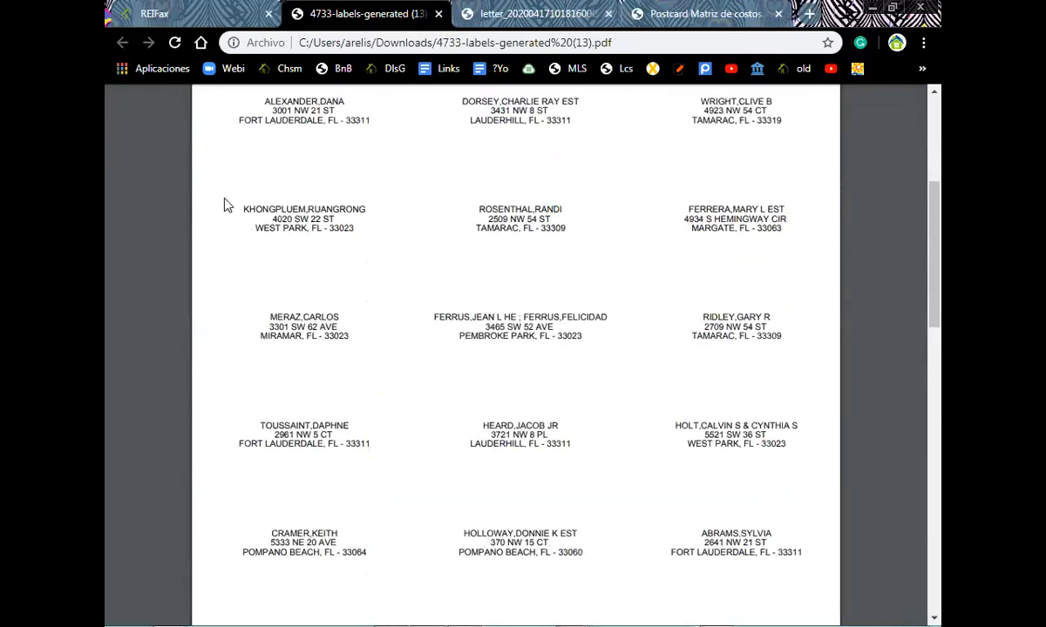
{"action": "scroll", "coordinate": [231, 200], "scroll_direction": "up", "scroll_amount": 5}
{"action": "scroll", "coordinate": [235, 197], "scroll_direction": "up", "scroll_amount": 1}
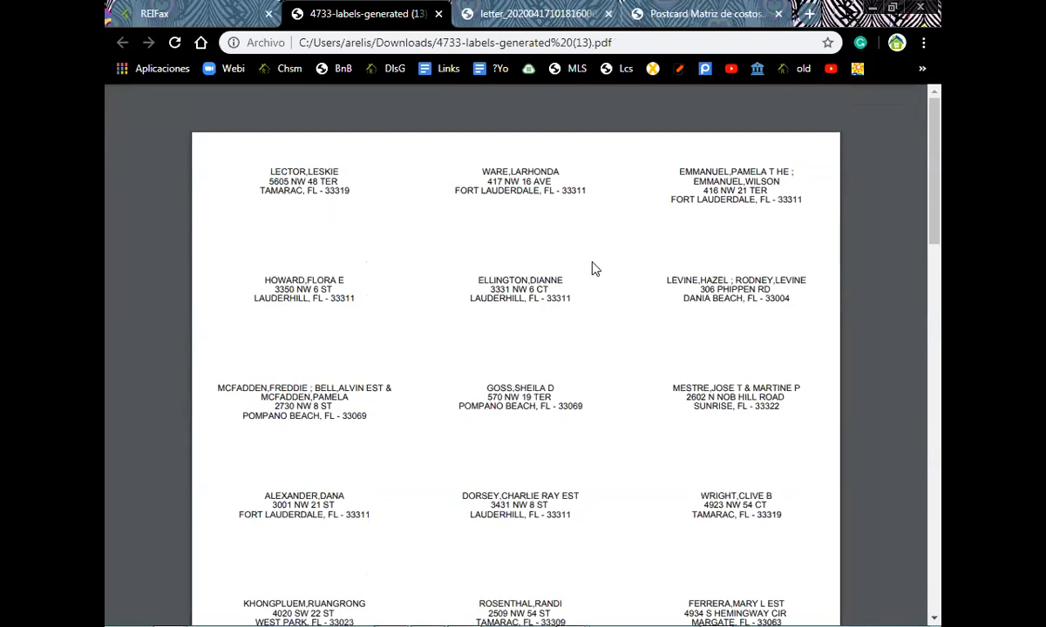
{"action": "scroll", "coordinate": [317, 233], "scroll_direction": "down", "scroll_amount": 1}
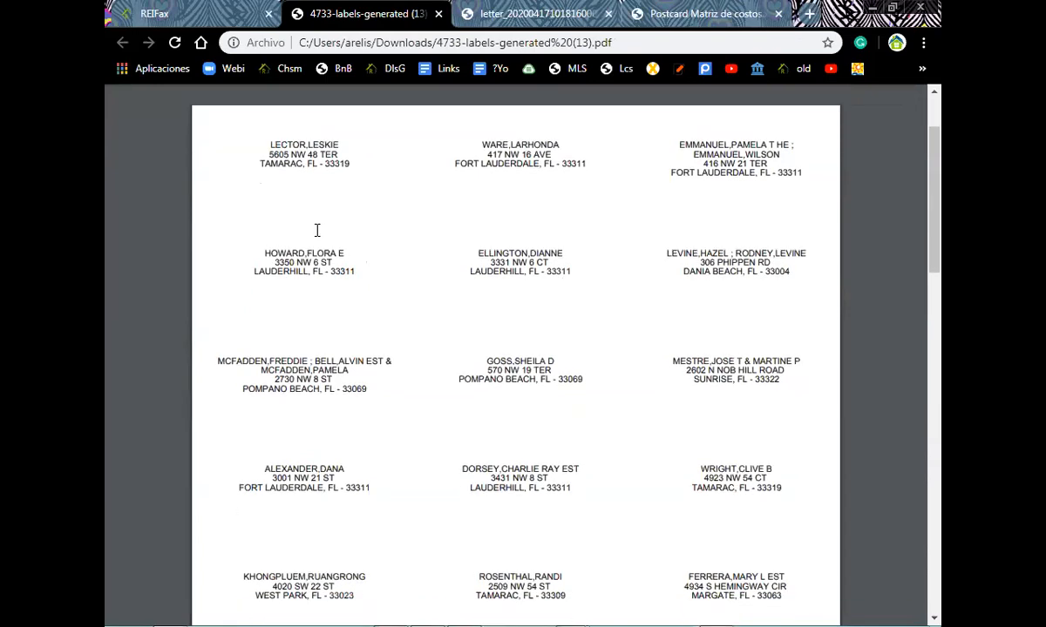
{"action": "scroll", "coordinate": [317, 230], "scroll_direction": "down", "scroll_amount": 3}
{"action": "scroll", "coordinate": [317, 230], "scroll_direction": "down", "scroll_amount": 20}
{"action": "scroll", "coordinate": [315, 231], "scroll_direction": "up", "scroll_amount": 8}
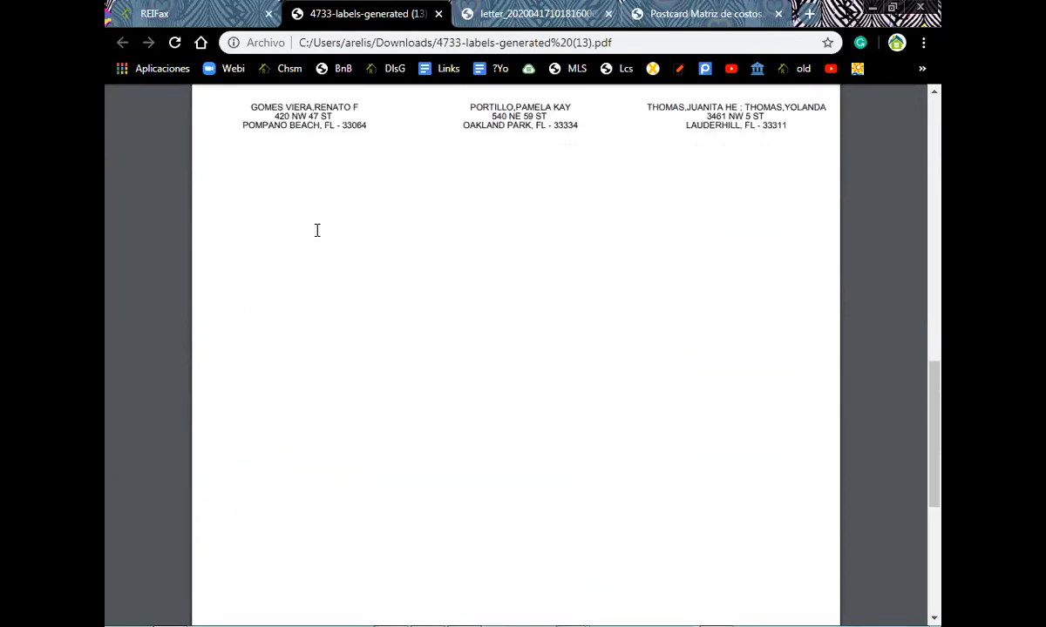
{"action": "scroll", "coordinate": [610, 366], "scroll_direction": "up", "scroll_amount": 8}
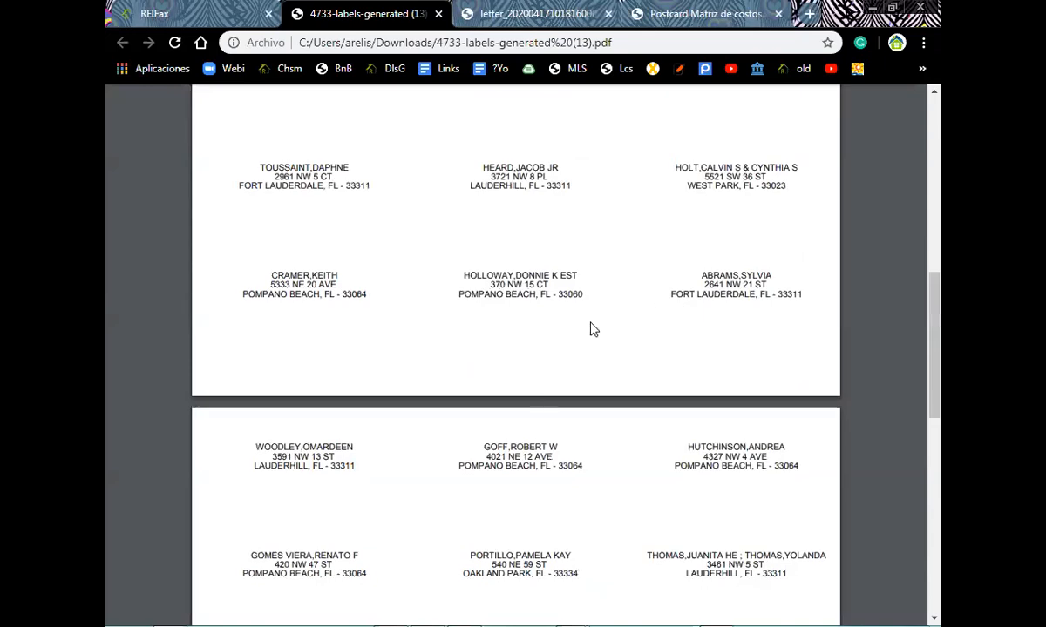
{"action": "scroll", "coordinate": [523, 296], "scroll_direction": "up", "scroll_amount": 15}
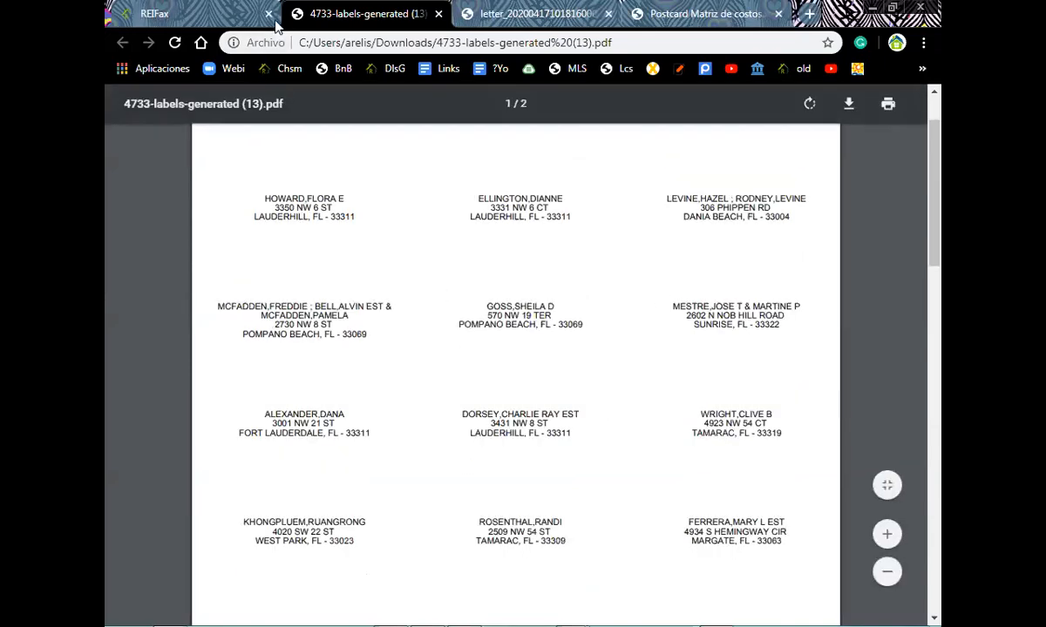
- Return to the campaign in REIFax and assign three more properties, in Miami Beach, Oakland Park and Miami, to it
{"action": "left_click", "coordinate": [198, 16]}
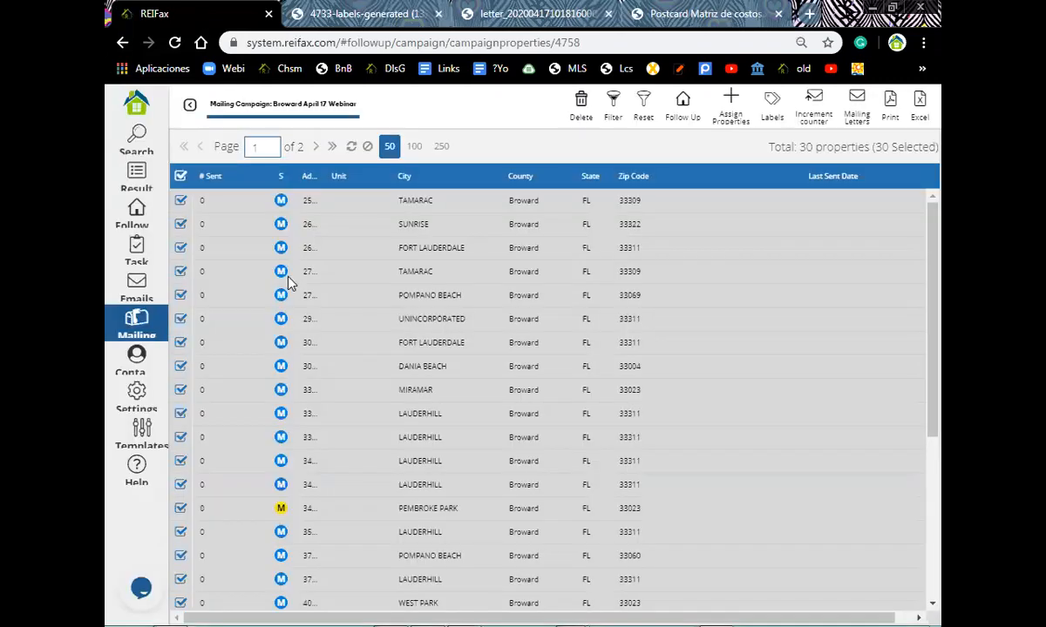
{"action": "left_click", "coordinate": [363, 148]}
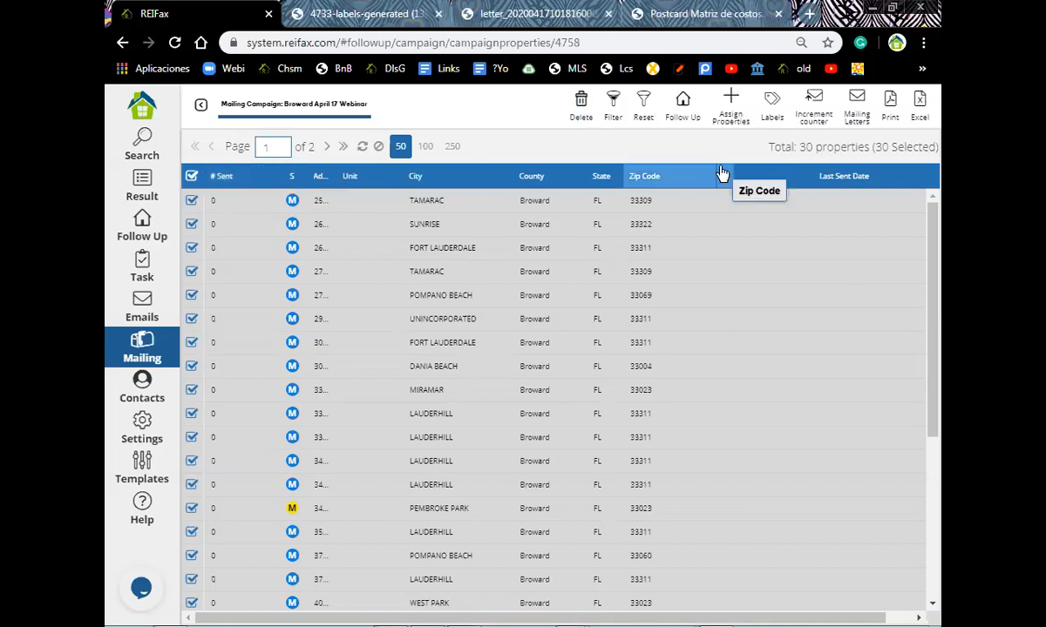
{"action": "left_click", "coordinate": [732, 105]}
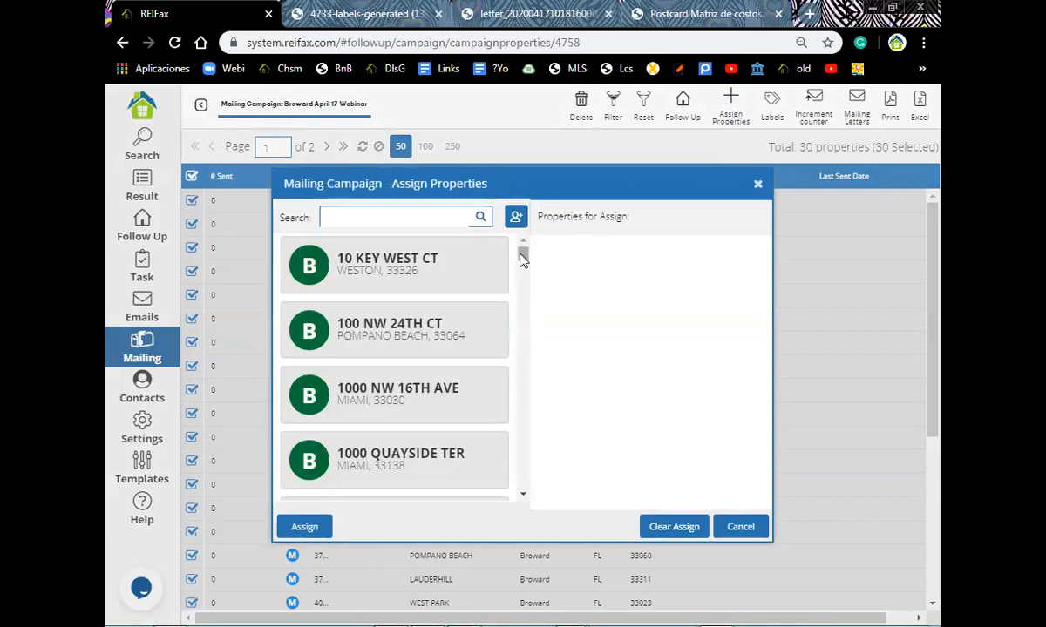
{"action": "left_click_drag", "start_coordinate": [522, 259], "coordinate": [520, 297]}
{"action": "left_click", "coordinate": [324, 366]}
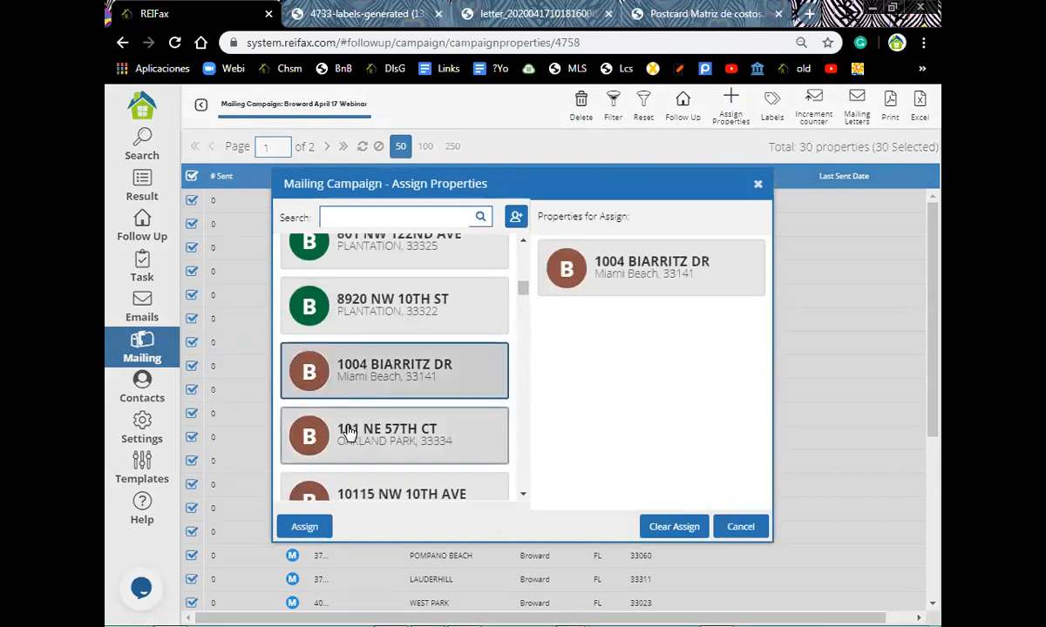
{"action": "left_click", "coordinate": [347, 438]}
{"action": "left_click", "coordinate": [338, 473]}
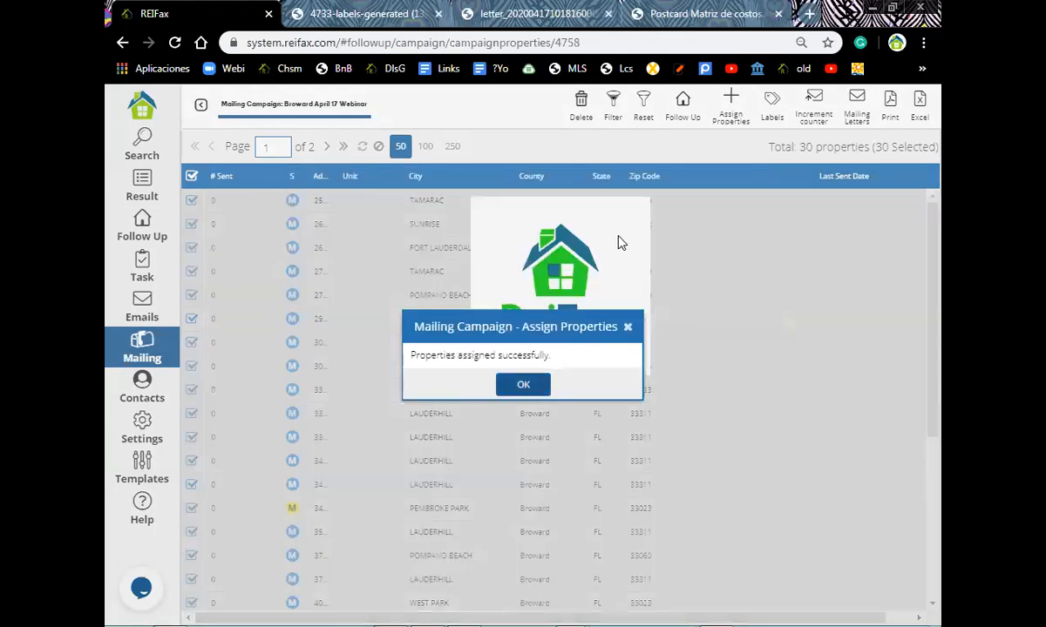
{"action": "scroll", "coordinate": [264, 312], "scroll_direction": "down", "scroll_amount": 3}
{"action": "scroll", "coordinate": [261, 311], "scroll_direction": "up", "scroll_amount": 3}
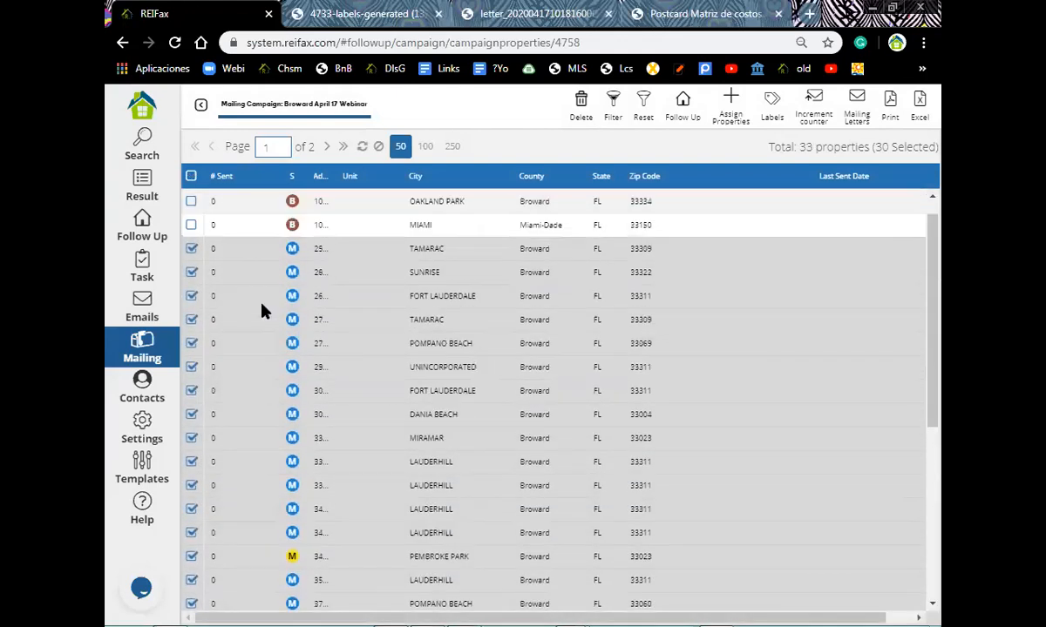
- Add the three newly assigned properties to the current selection in the campaign list
{"action": "scroll", "coordinate": [261, 311], "scroll_direction": "up", "scroll_amount": 1}
{"action": "left_click", "coordinate": [192, 224]}
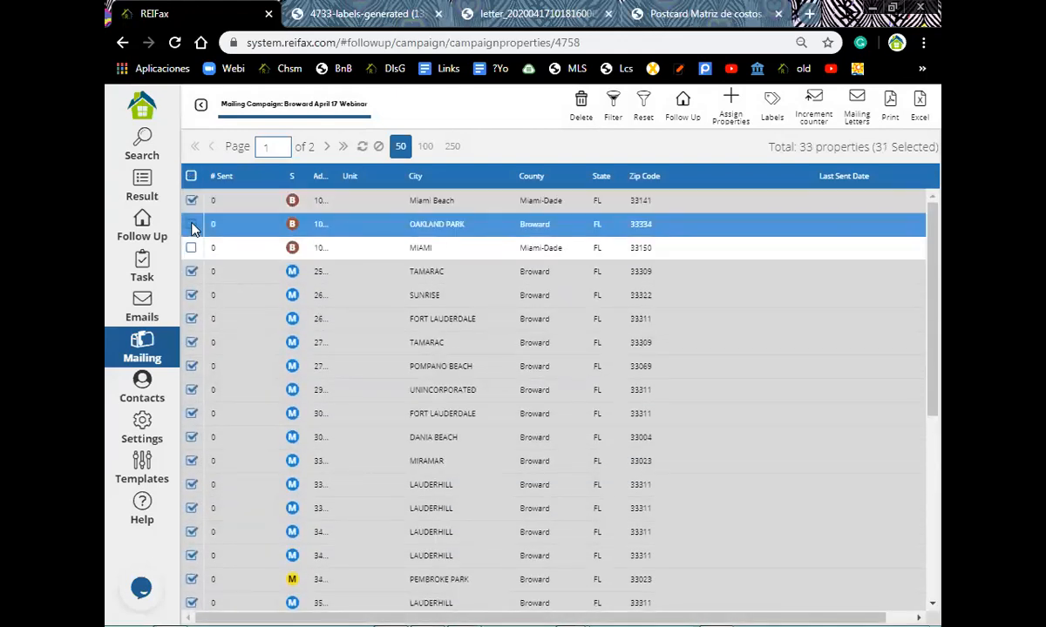
{"action": "left_click", "coordinate": [192, 249]}
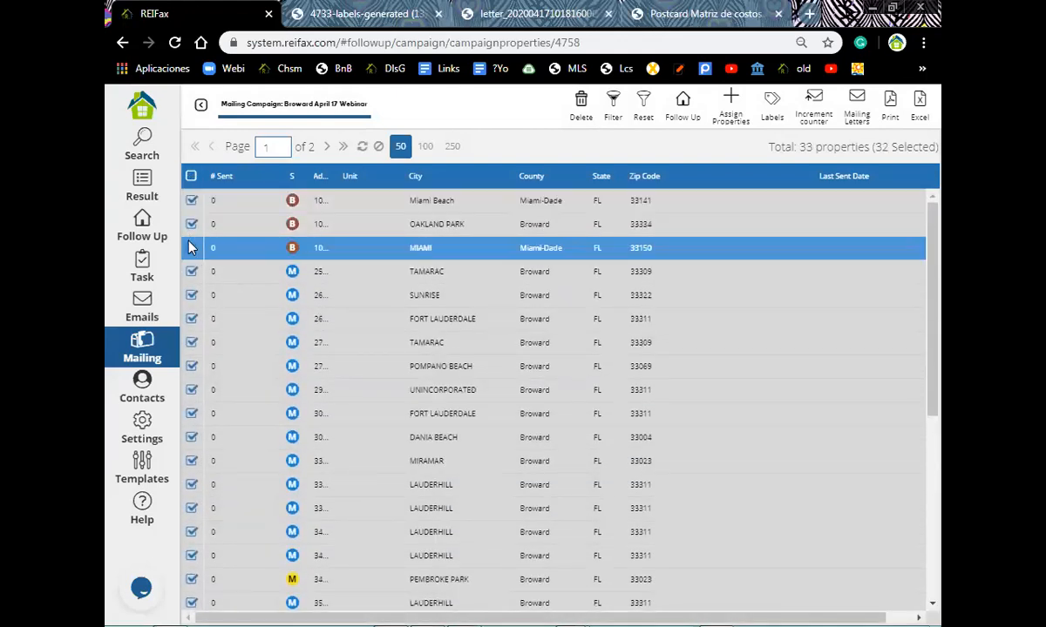
{"action": "left_click", "coordinate": [192, 248]}
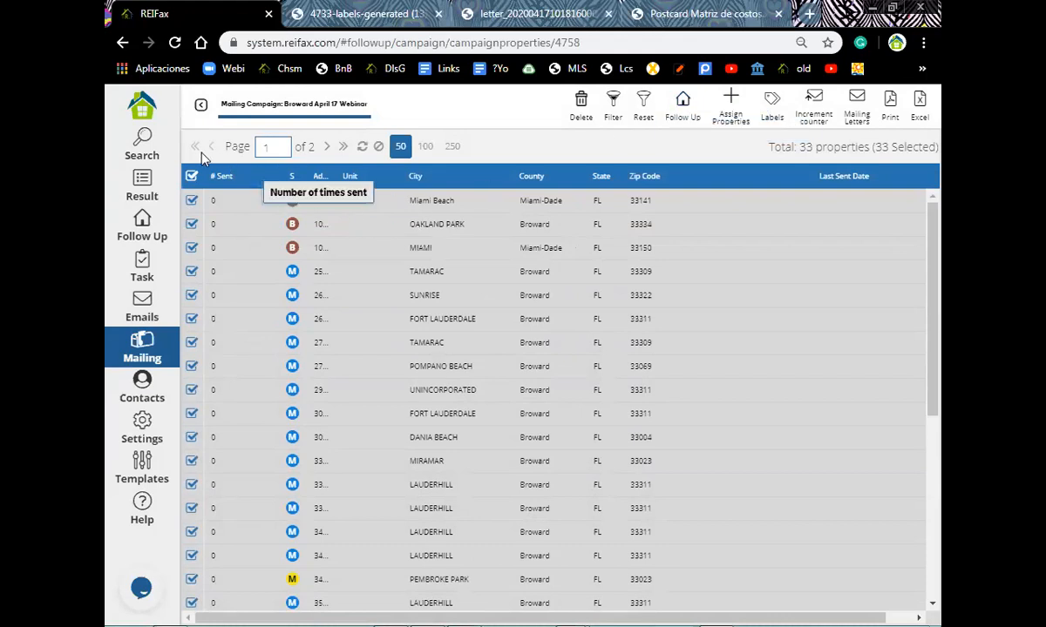
- Clear the selection of all campaign properties and select only the first Tamarac property
{"action": "left_click", "coordinate": [191, 176]}
{"action": "left_click", "coordinate": [192, 176]}
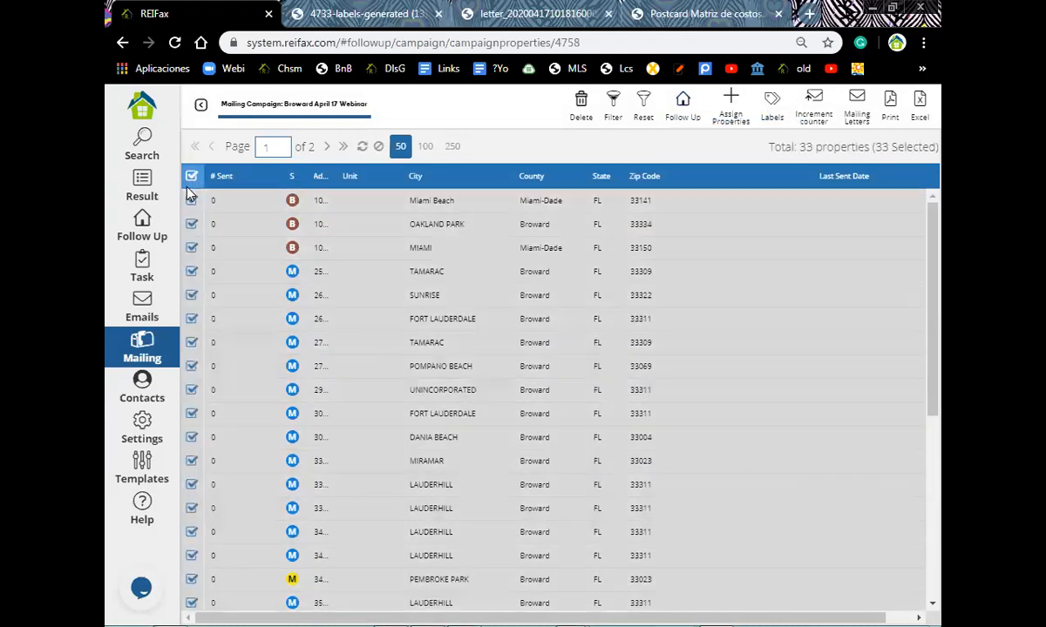
{"action": "left_click", "coordinate": [191, 176]}
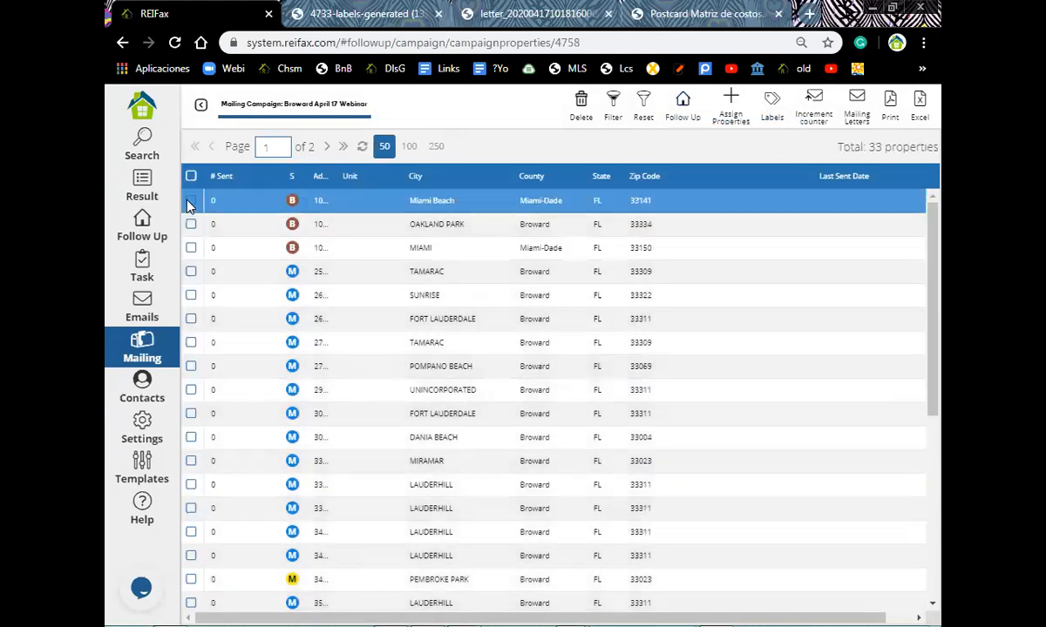
{"action": "left_click", "coordinate": [190, 271]}
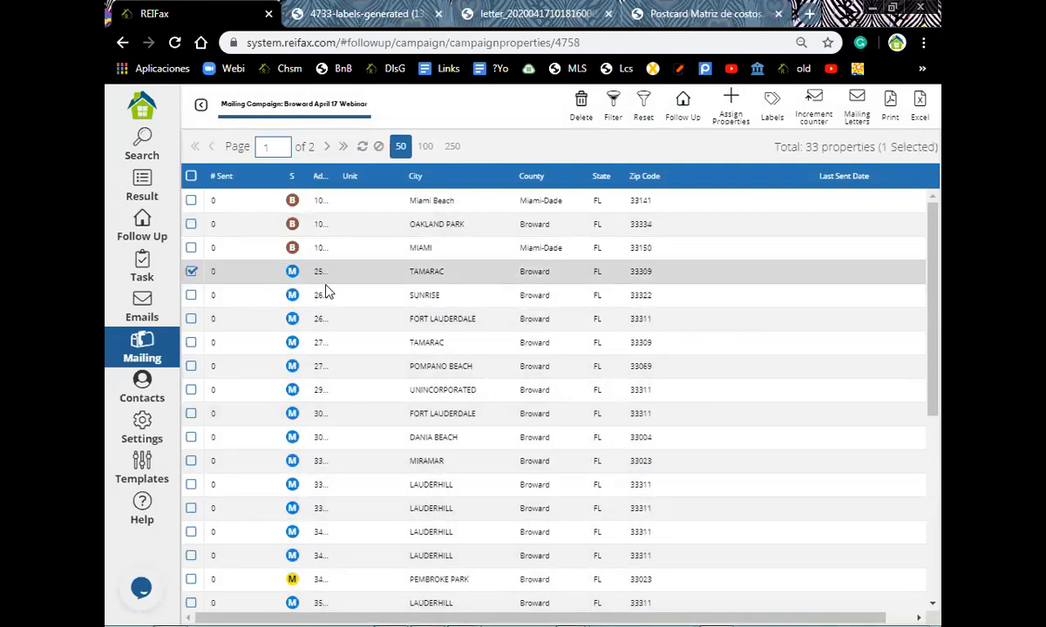
- Add the Unincorporated and Miramar properties to the selection, and add the selected properties to the Buying follow-up
{"action": "left_click", "coordinate": [191, 390]}
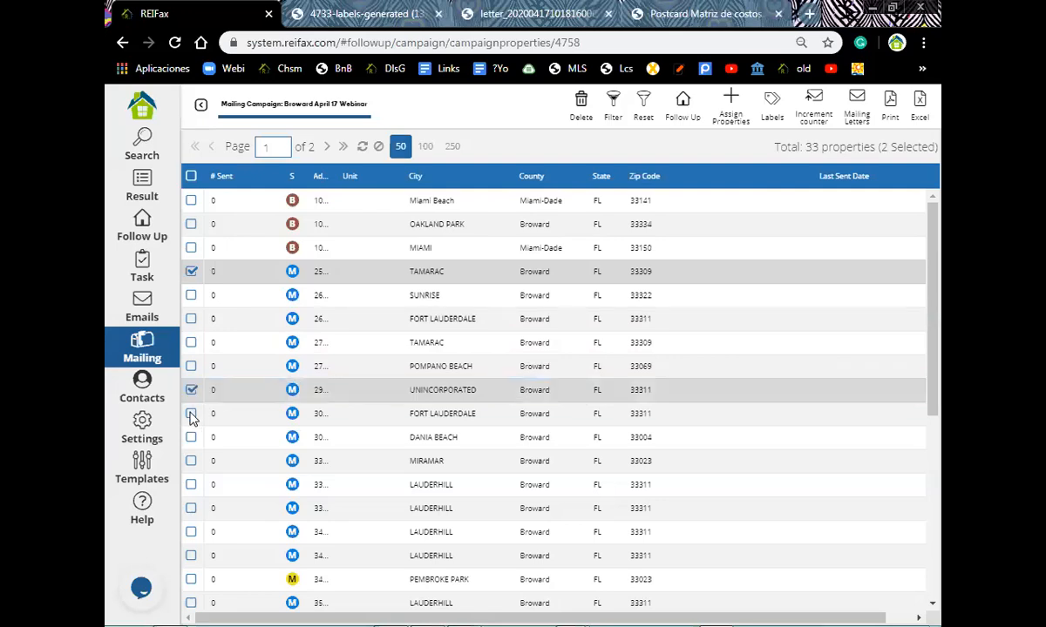
{"action": "left_click", "coordinate": [191, 462]}
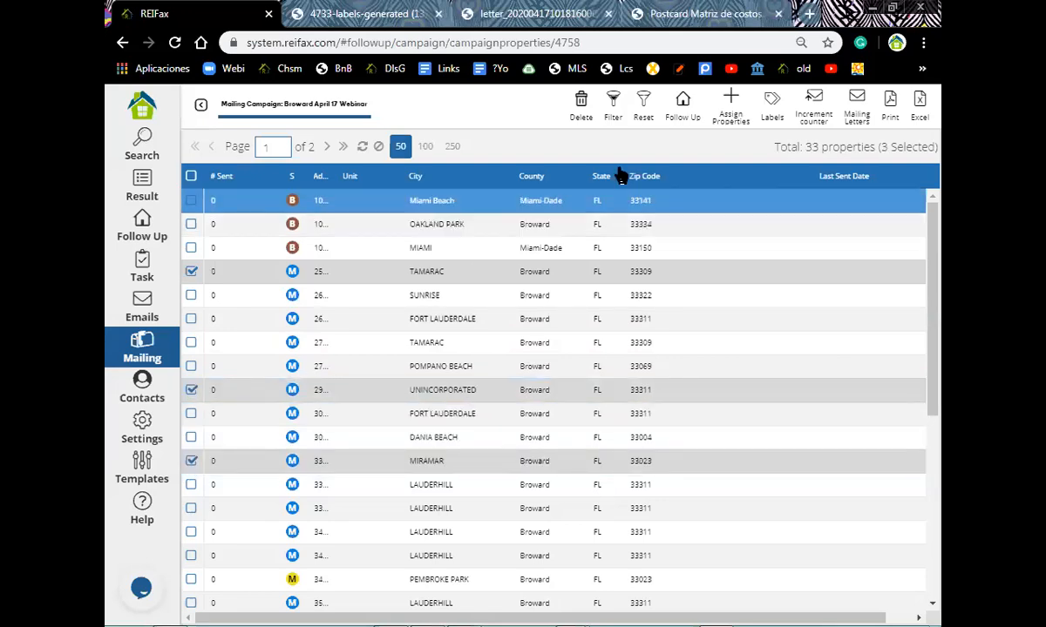
{"action": "left_click", "coordinate": [683, 103]}
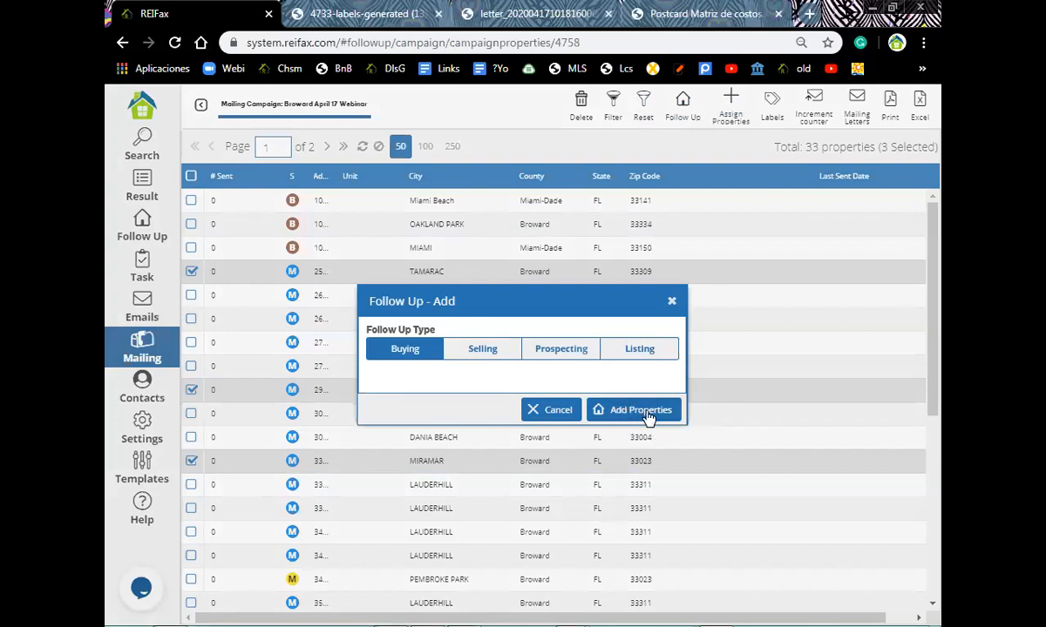
{"action": "left_click", "coordinate": [642, 413]}
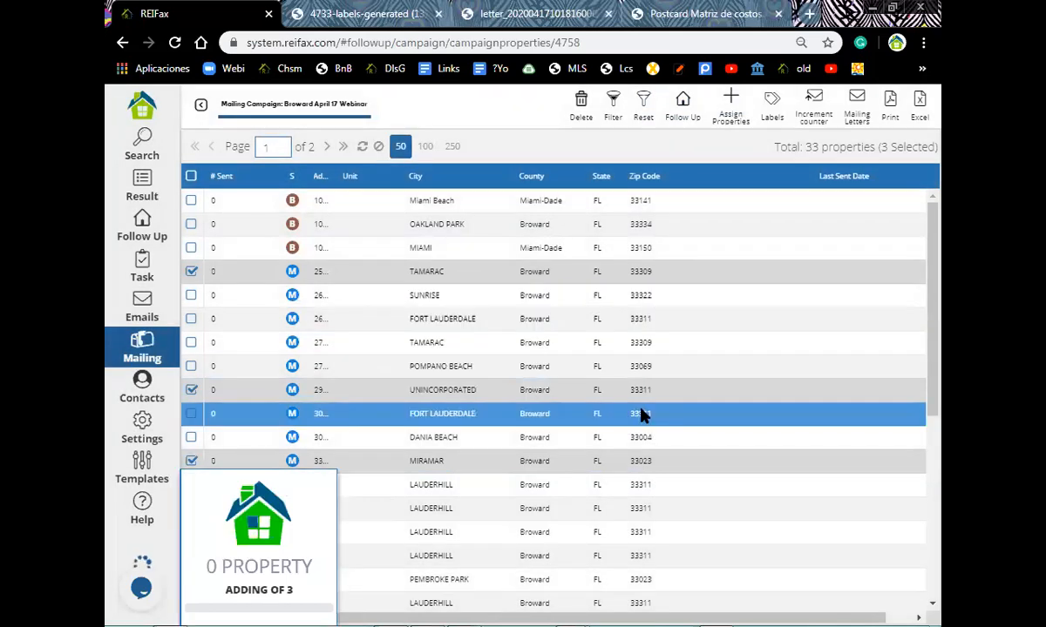
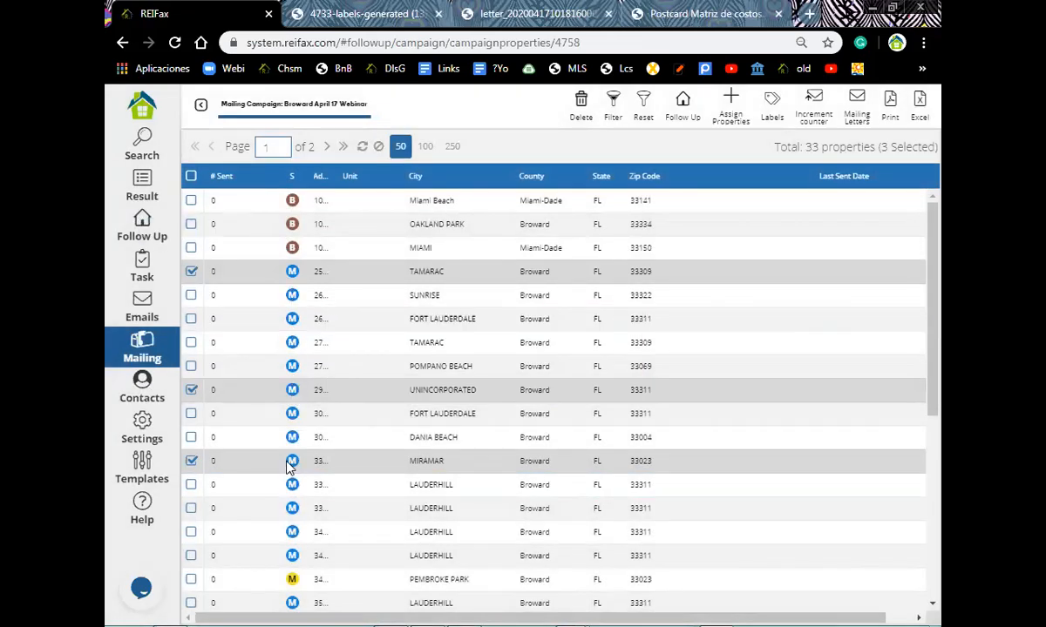
- Increment the mailing sent counter twice for all properties in the campaign
{"action": "left_click", "coordinate": [191, 177]}
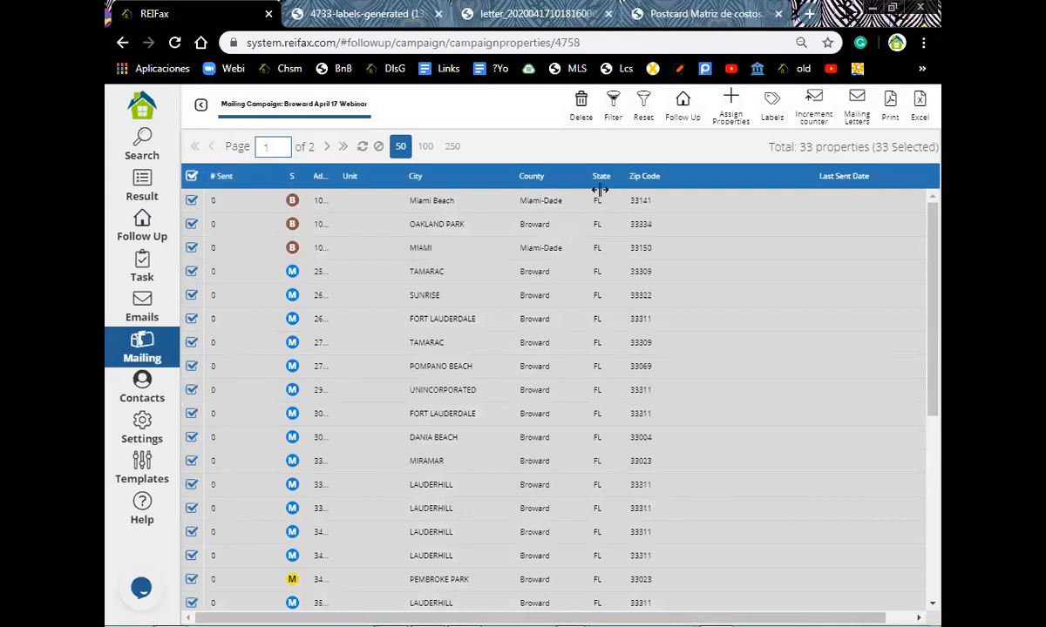
{"action": "left_click", "coordinate": [811, 103]}
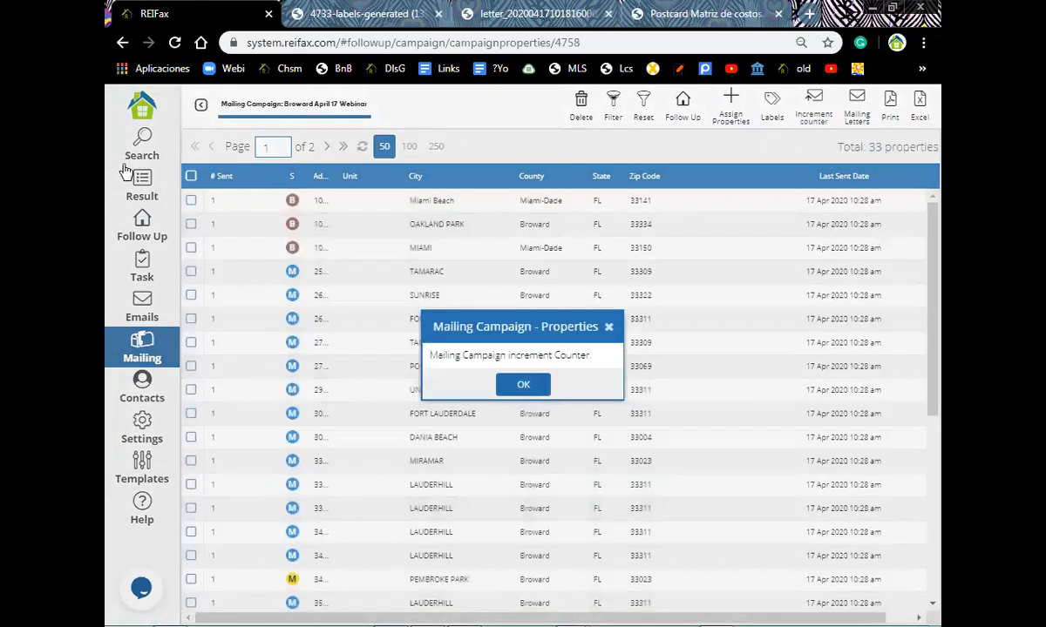
{"action": "left_click", "coordinate": [524, 385]}
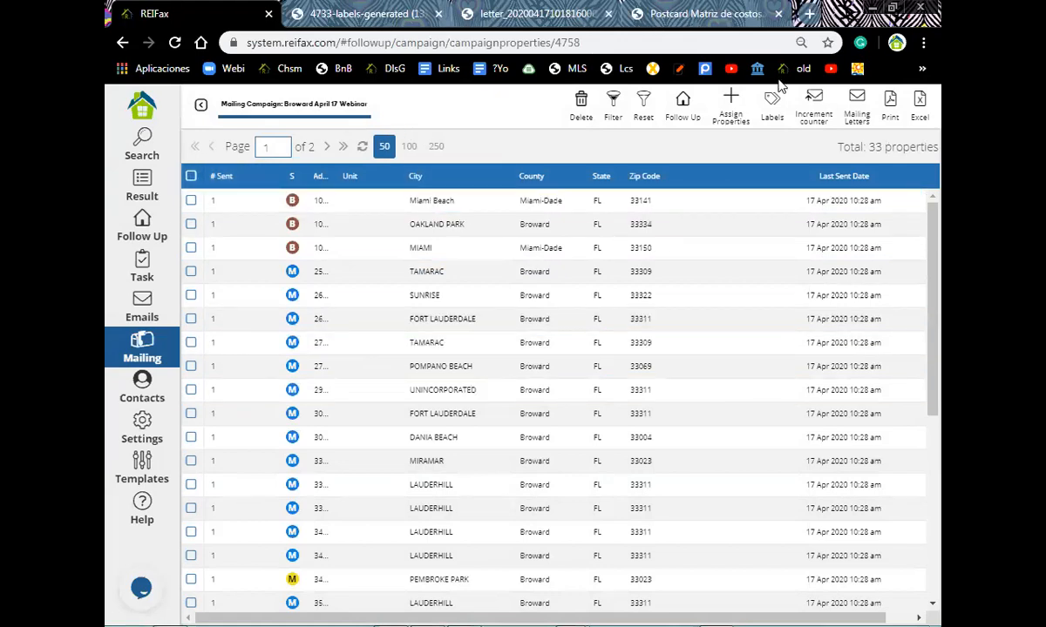
{"action": "left_click", "coordinate": [191, 177]}
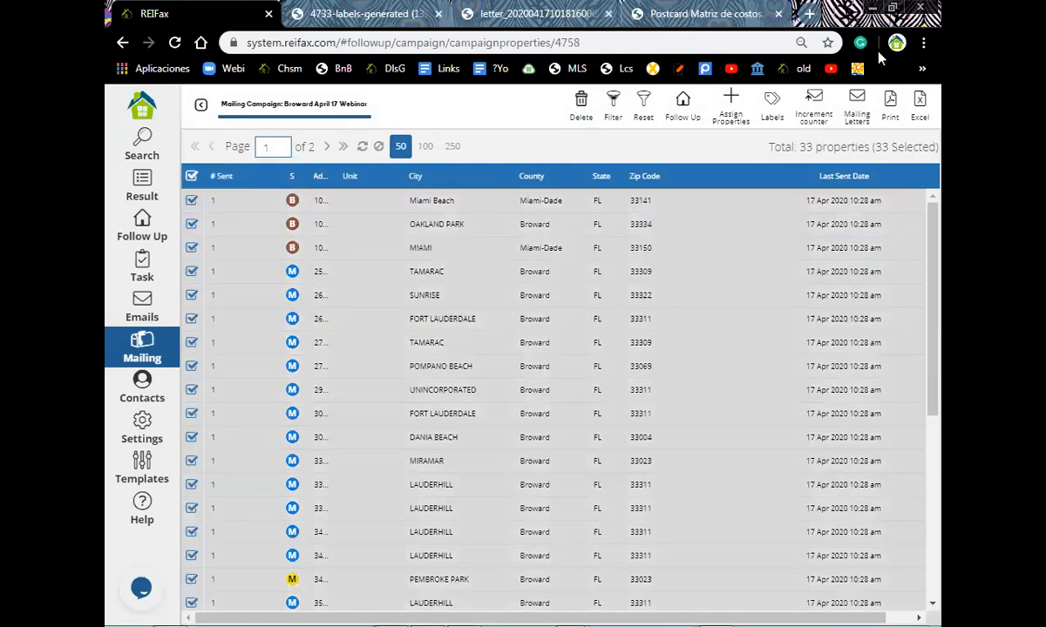
{"action": "left_click", "coordinate": [816, 109]}
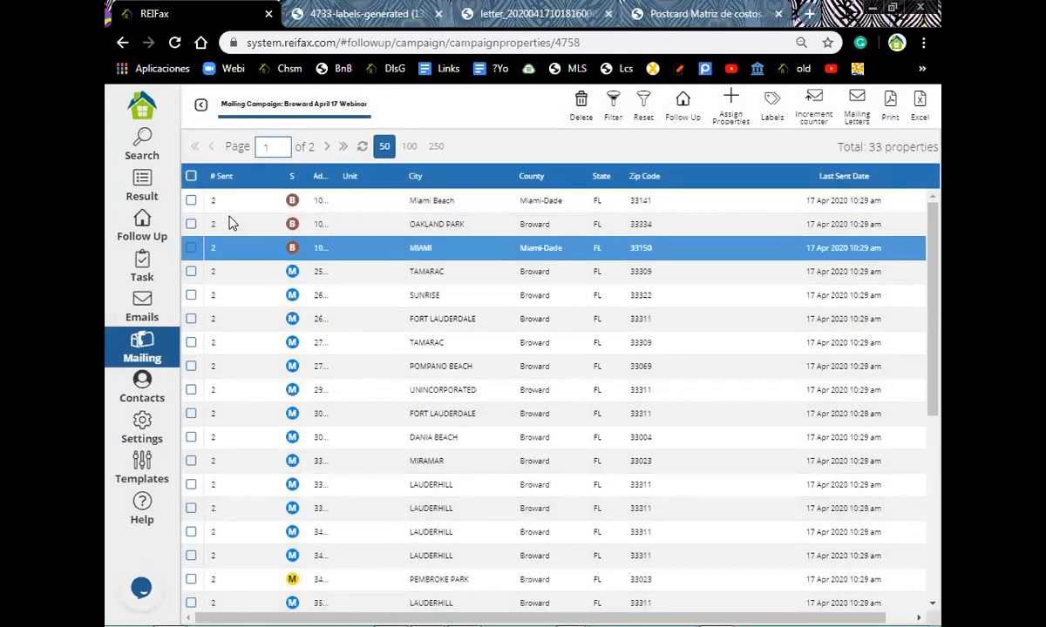
{"action": "left_click", "coordinate": [228, 224]}
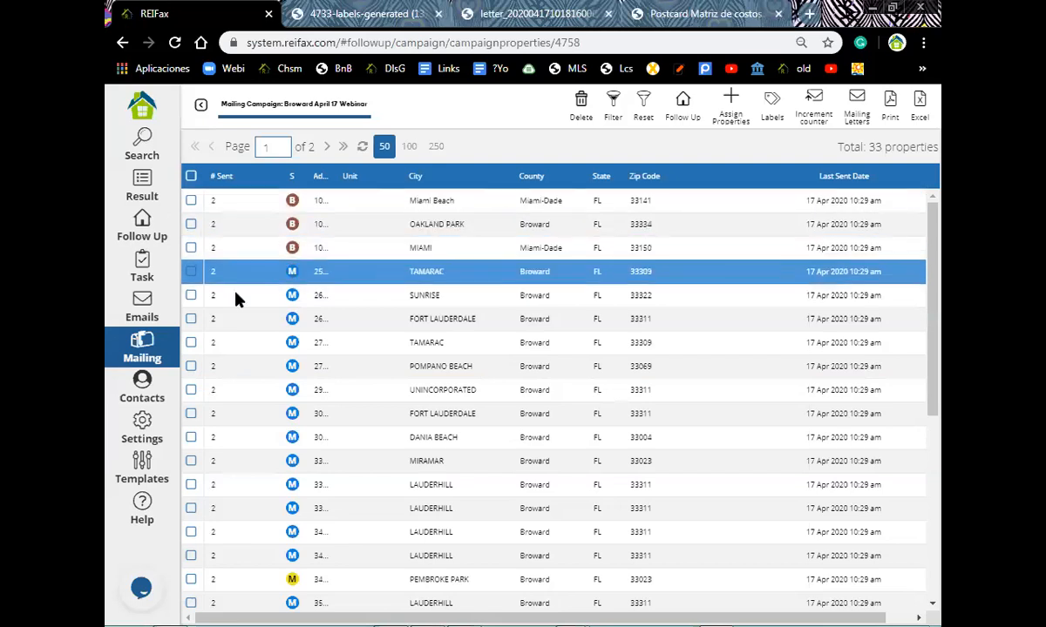
- Increment the sent counter only for the second Tamarac, second Fort Lauderdale and Dania Beach properties
{"action": "left_click", "coordinate": [191, 344]}
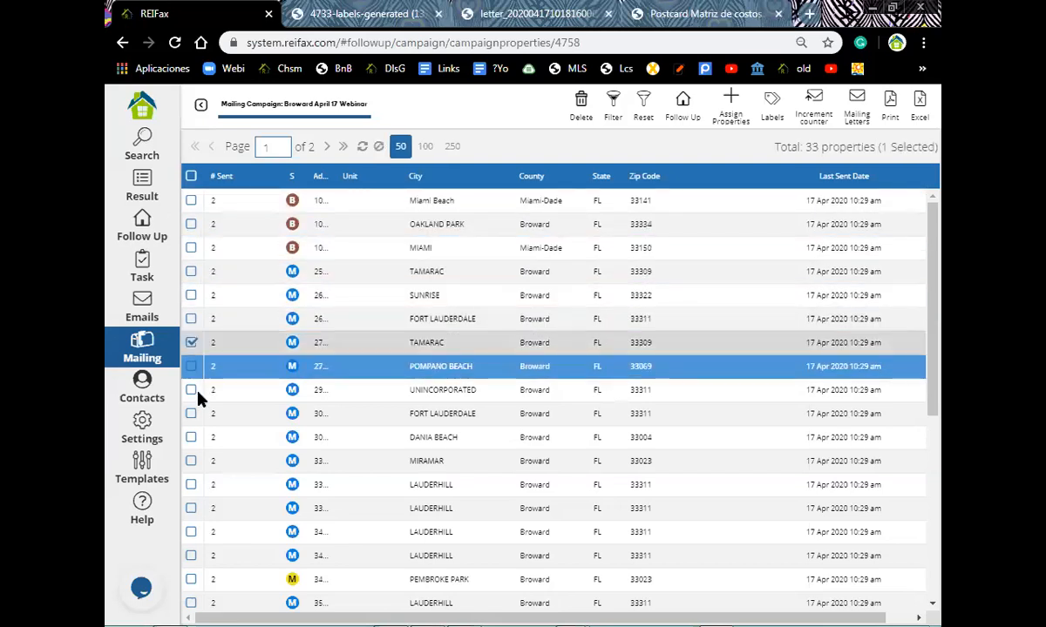
{"action": "left_click", "coordinate": [195, 416]}
{"action": "left_click", "coordinate": [193, 437]}
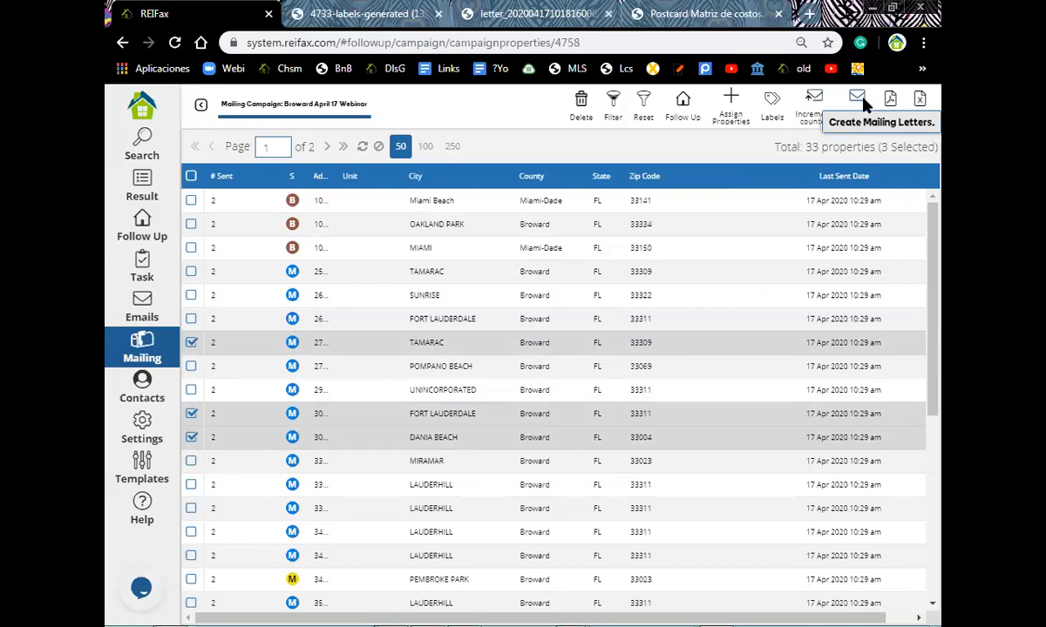
{"action": "left_click", "coordinate": [859, 100]}
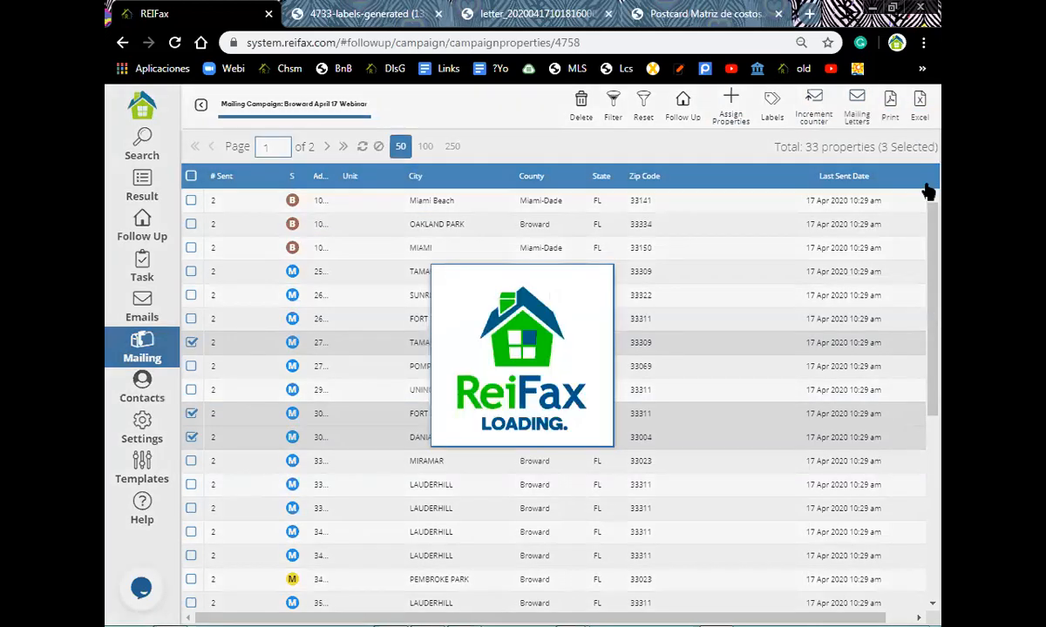
{"action": "key", "text": "Escape"}
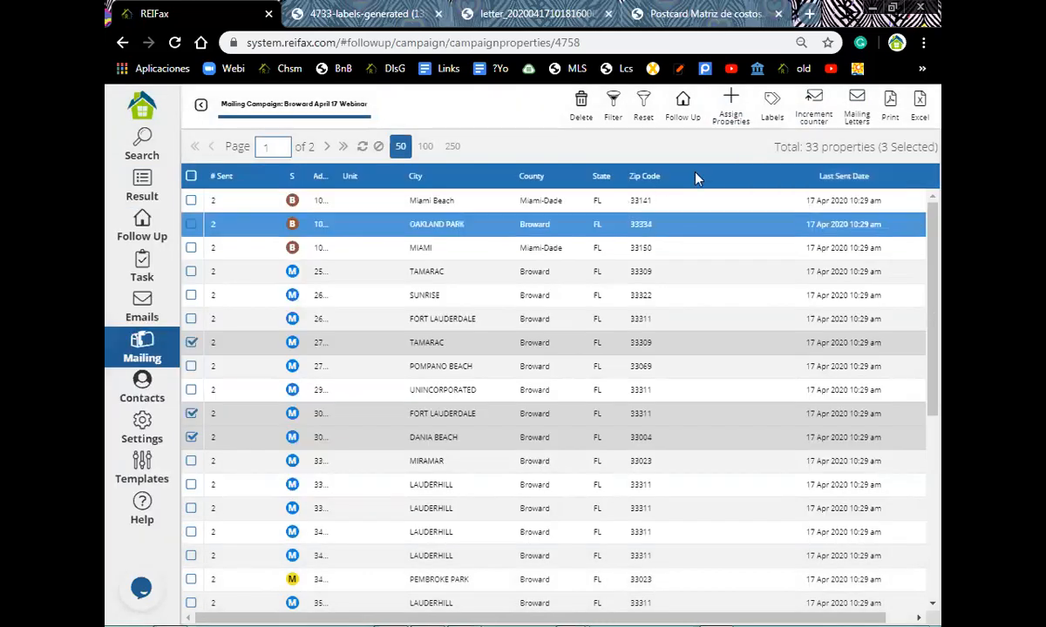
{"action": "left_click", "coordinate": [822, 113]}
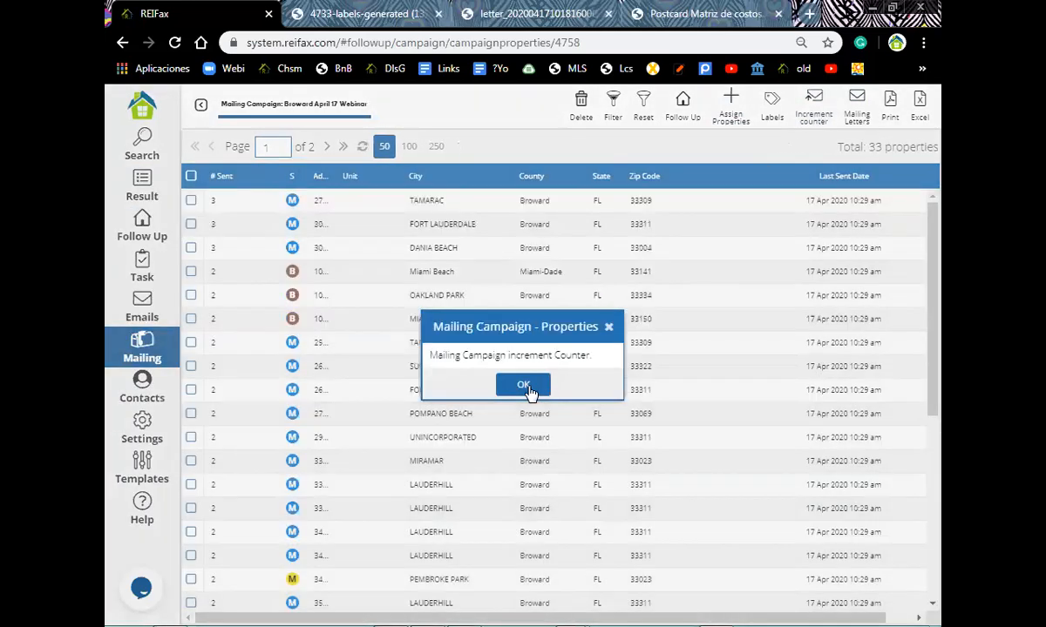
{"action": "key", "text": "Return"}
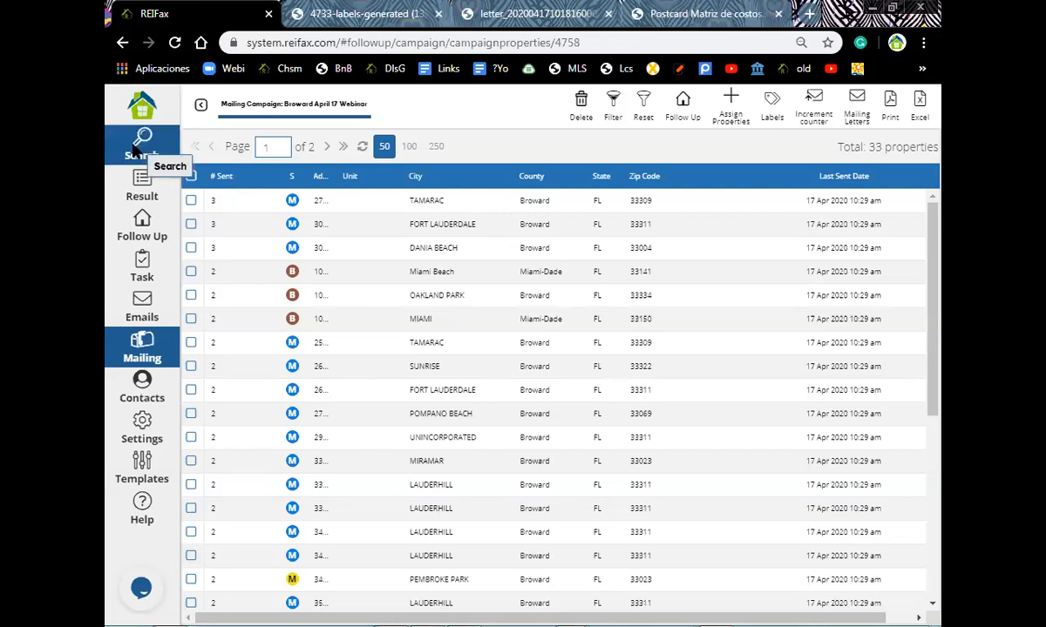
- Return to the property search results, show 100 properties per page and select all of them
{"action": "left_click", "coordinate": [143, 179]}
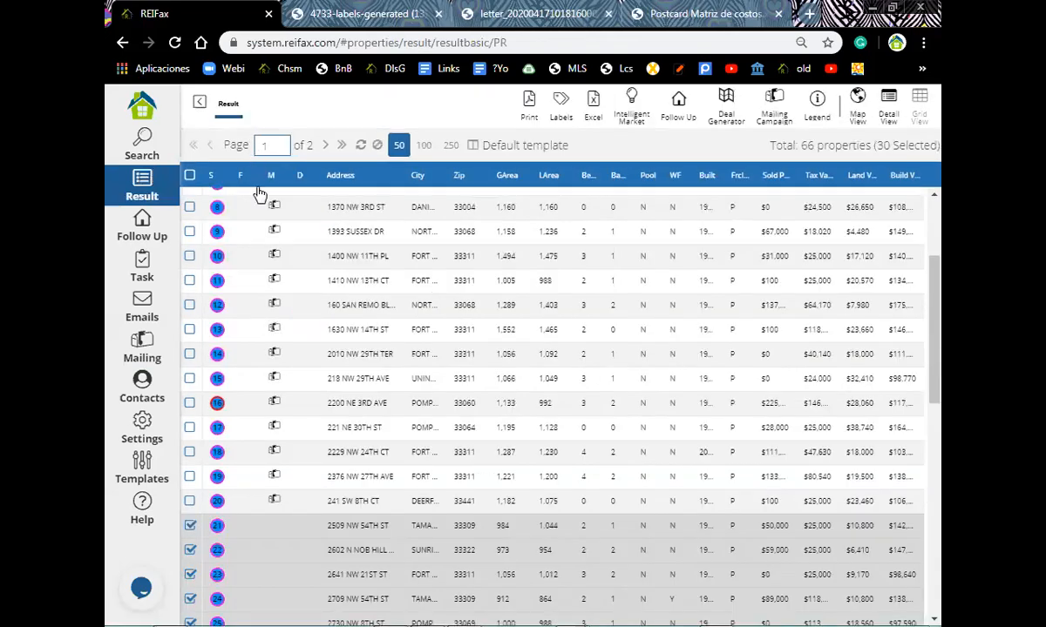
{"action": "left_click", "coordinate": [190, 177]}
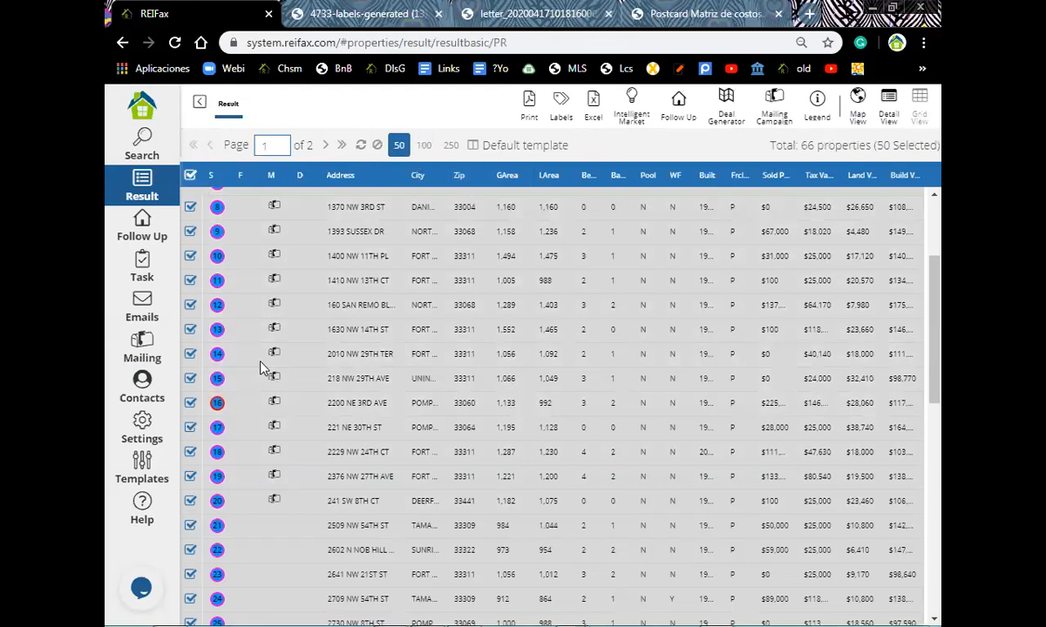
{"action": "left_click", "coordinate": [426, 149]}
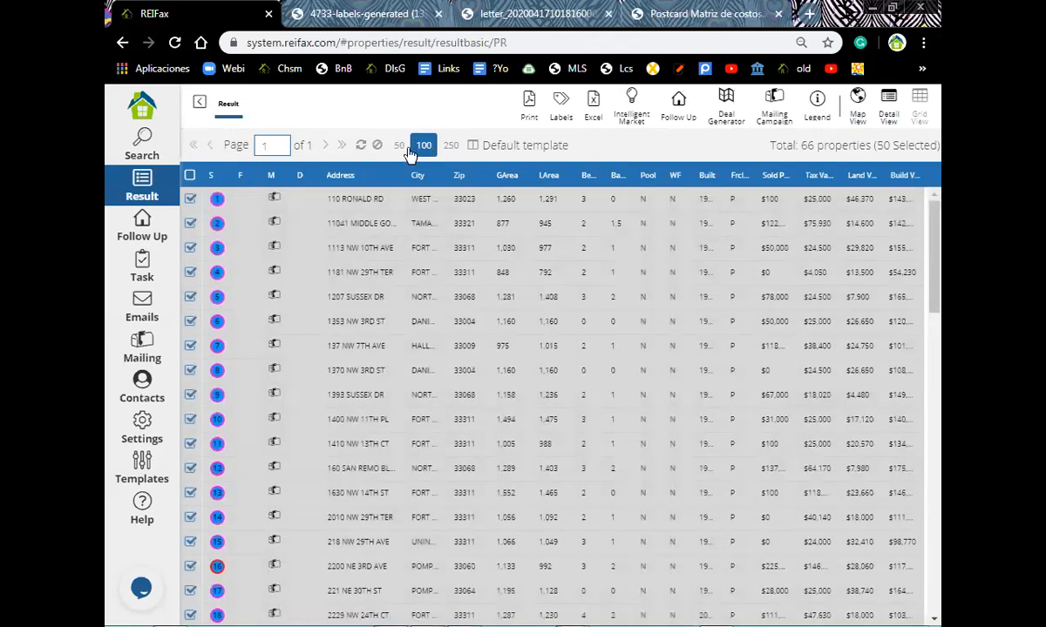
{"action": "left_click", "coordinate": [190, 175]}
{"action": "left_click", "coordinate": [190, 175]}
{"action": "left_click", "coordinate": [780, 103]}
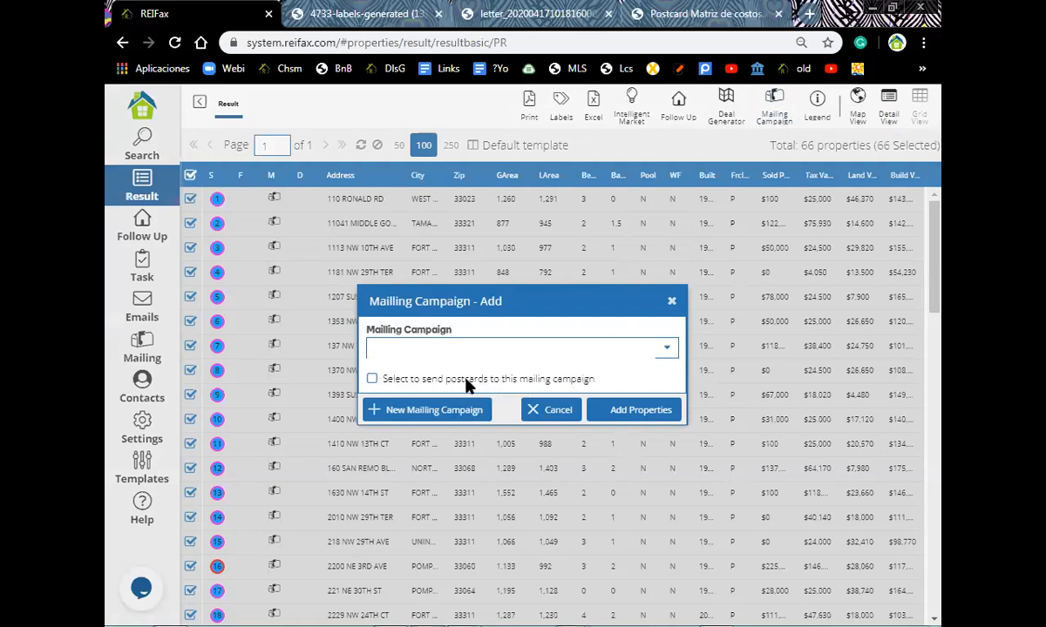
{"action": "left_click", "coordinate": [373, 381]}
{"action": "left_click", "coordinate": [413, 413]}
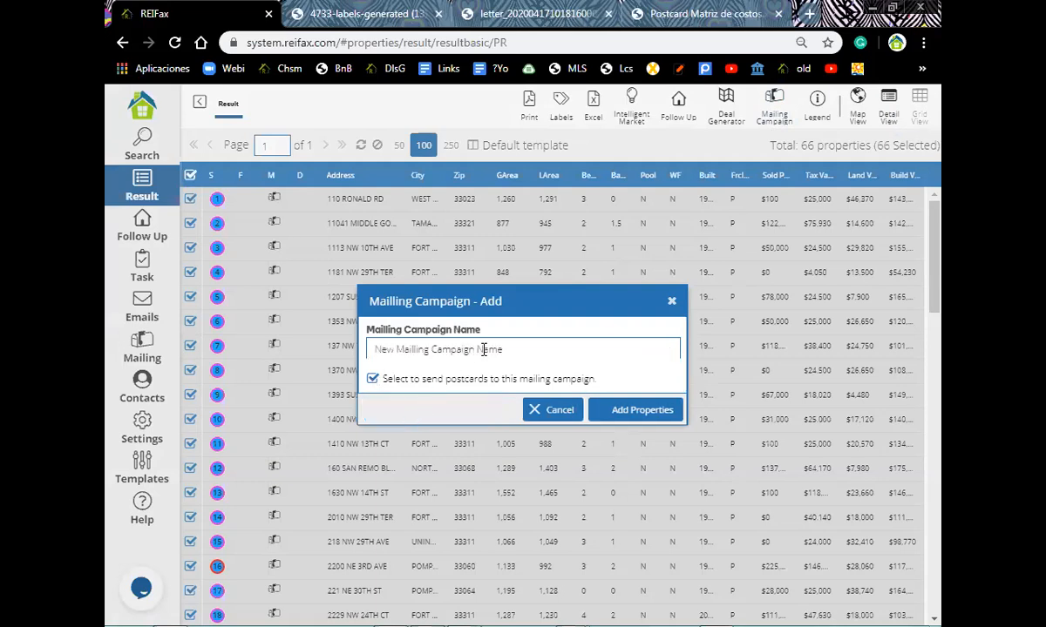
{"action": "left_click", "coordinate": [672, 301]}
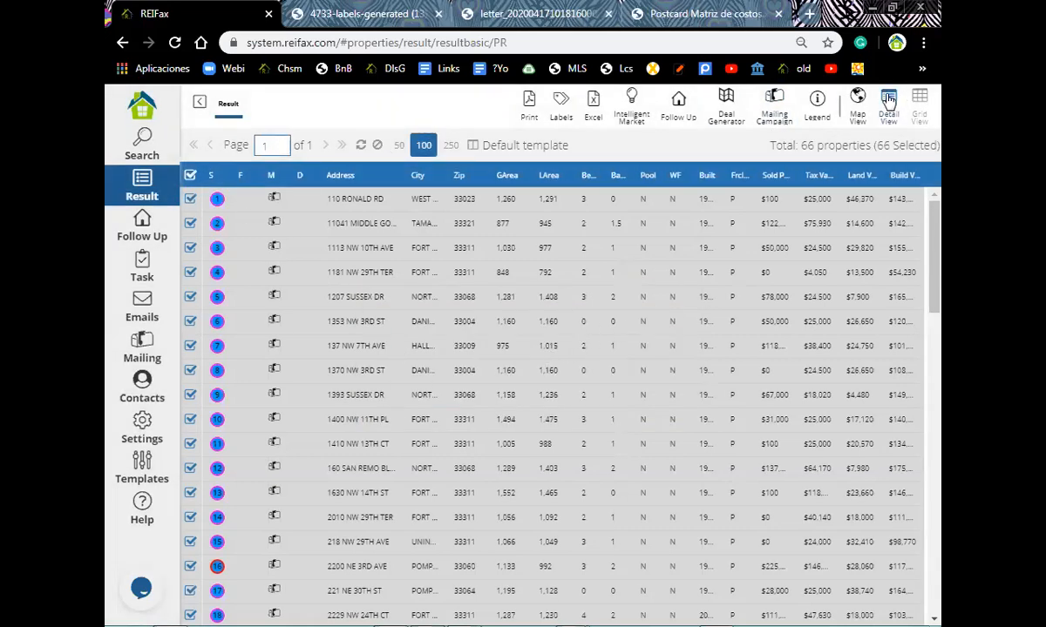
- Add all selected properties to the Broward April 17 Webinar mailing campaign with postcard sending enabled
{"action": "left_click", "coordinate": [774, 102]}
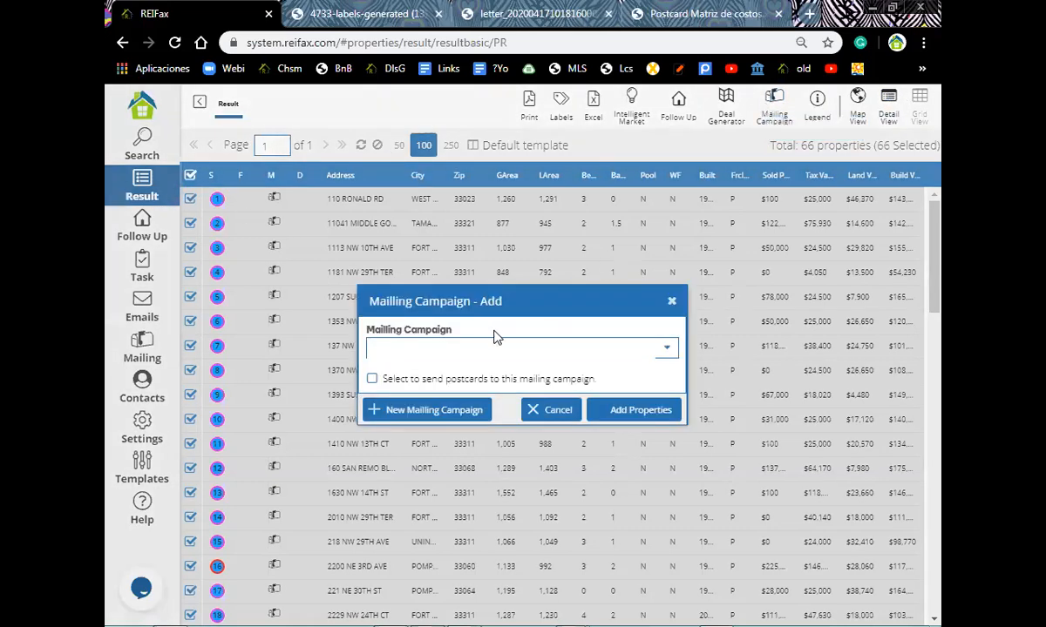
{"action": "left_click", "coordinate": [667, 349]}
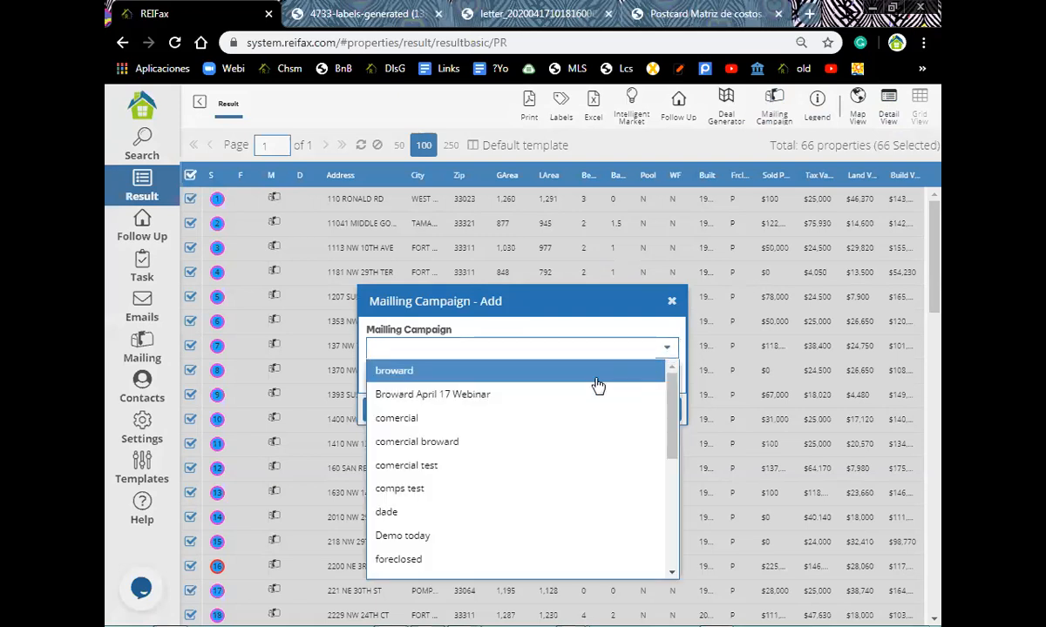
{"action": "left_click", "coordinate": [420, 397]}
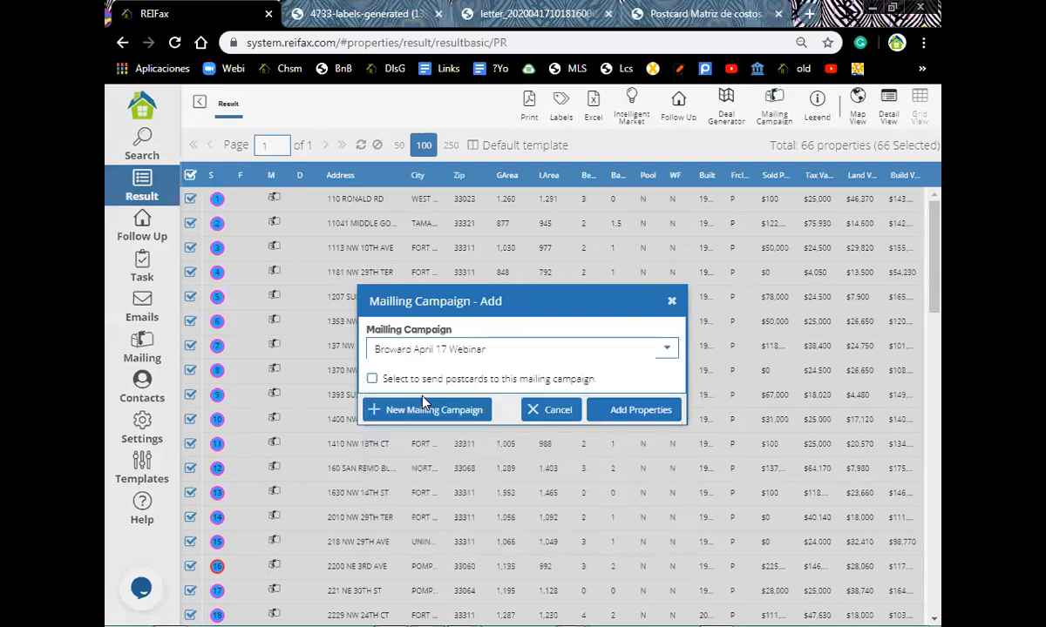
{"action": "left_click", "coordinate": [372, 381]}
{"action": "left_click", "coordinate": [642, 411]}
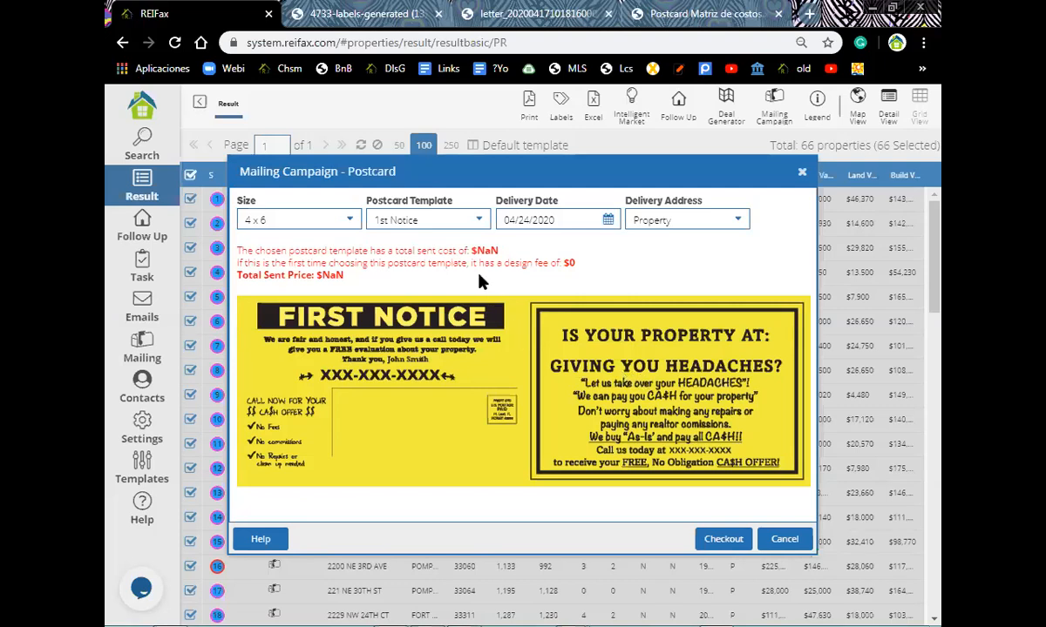
- Preview the Foreclosure, 2nd Notice and 1st Notice postcard templates, and choose the Follow Up template
{"action": "left_click", "coordinate": [478, 221]}
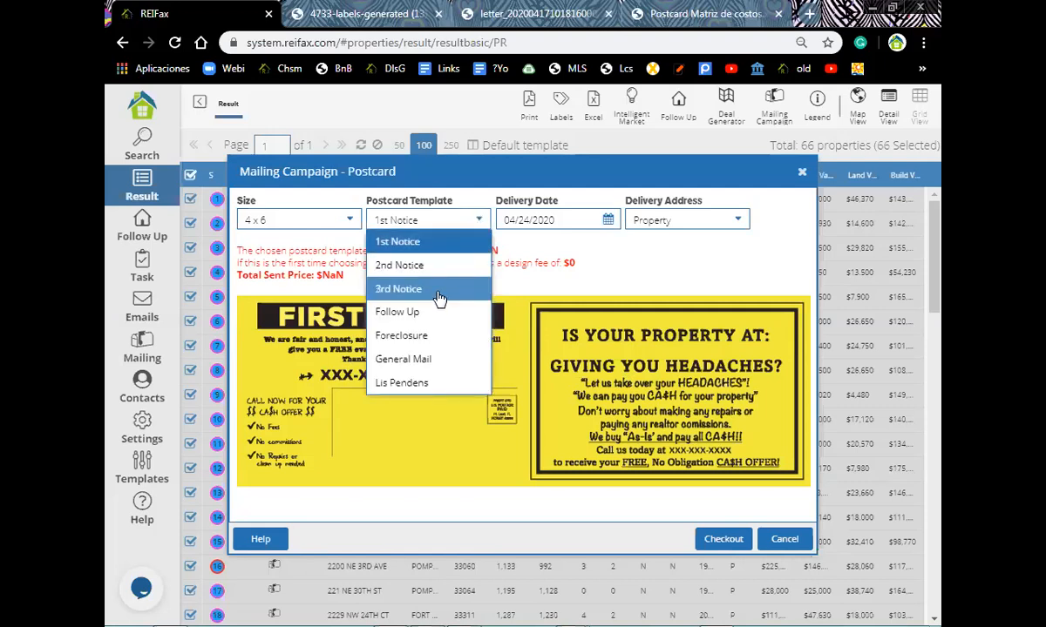
{"action": "left_click", "coordinate": [436, 340]}
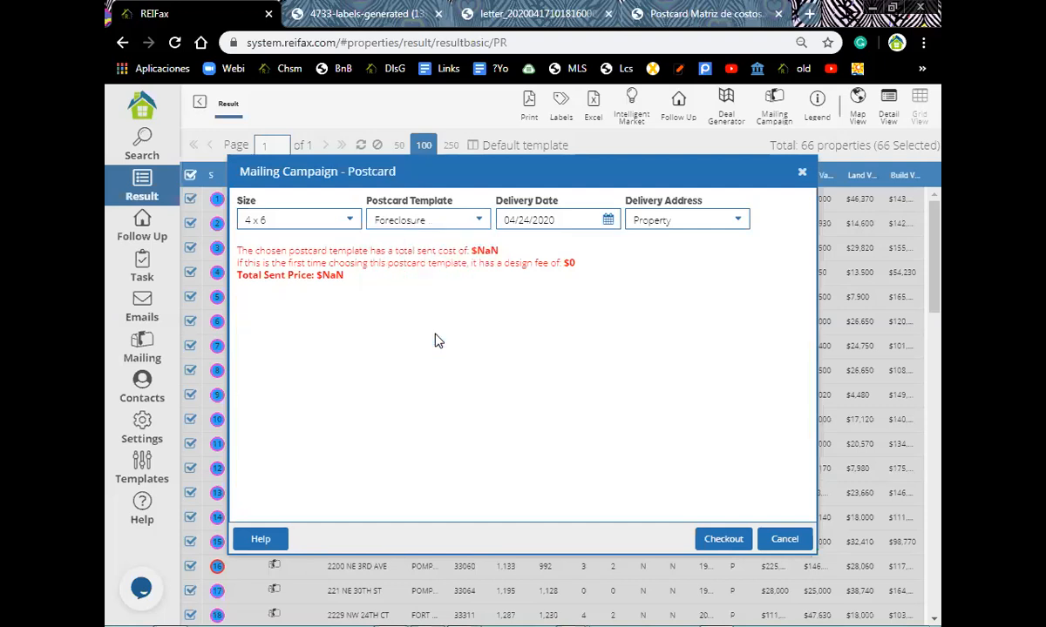
{"action": "left_click", "coordinate": [480, 221]}
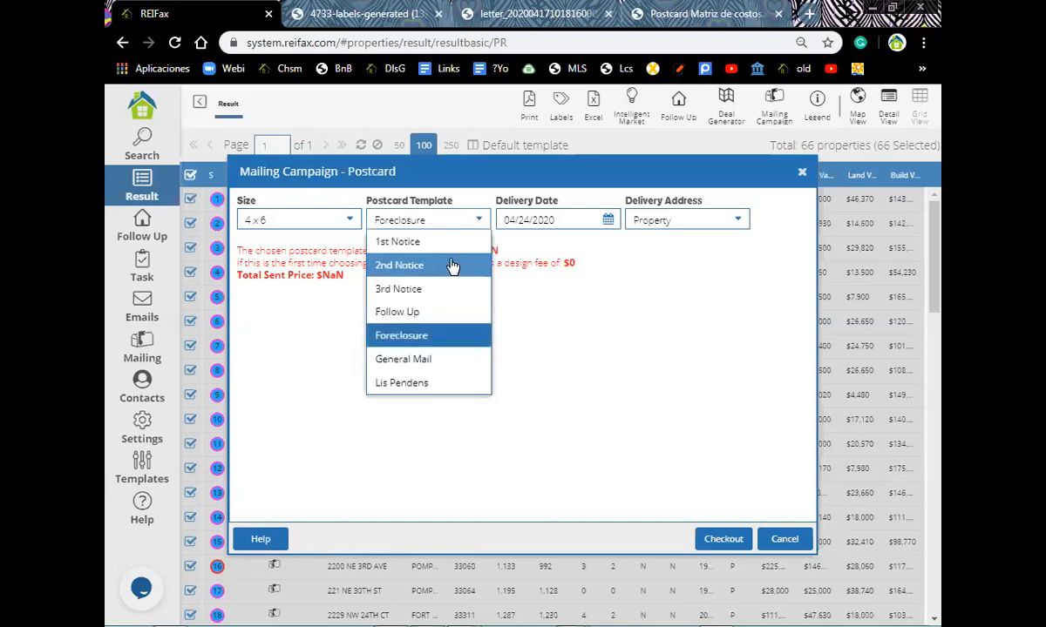
{"action": "left_click", "coordinate": [452, 267]}
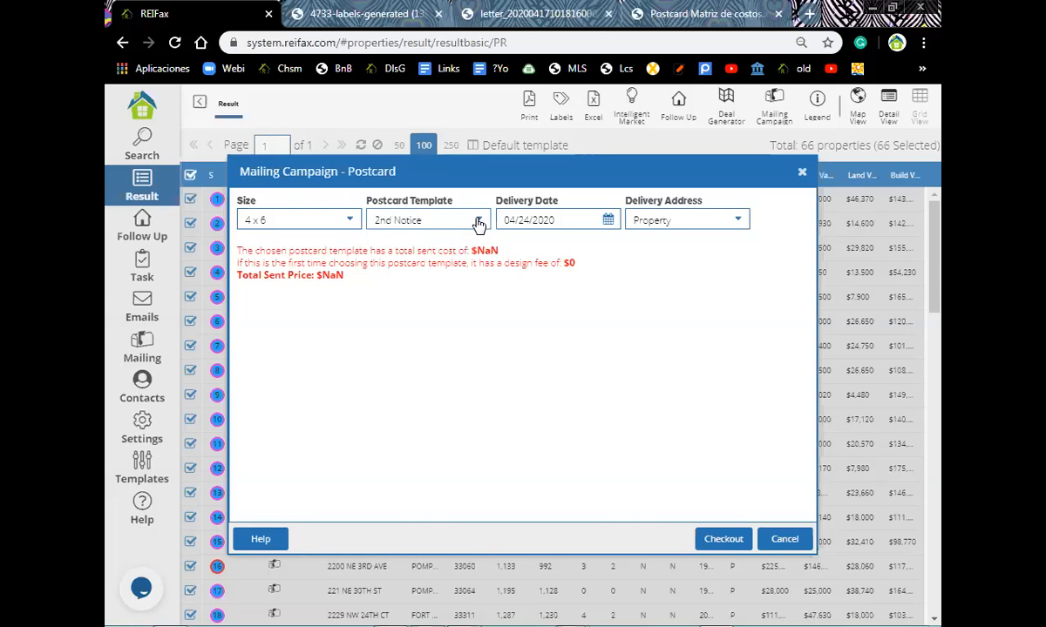
{"action": "left_click", "coordinate": [478, 223]}
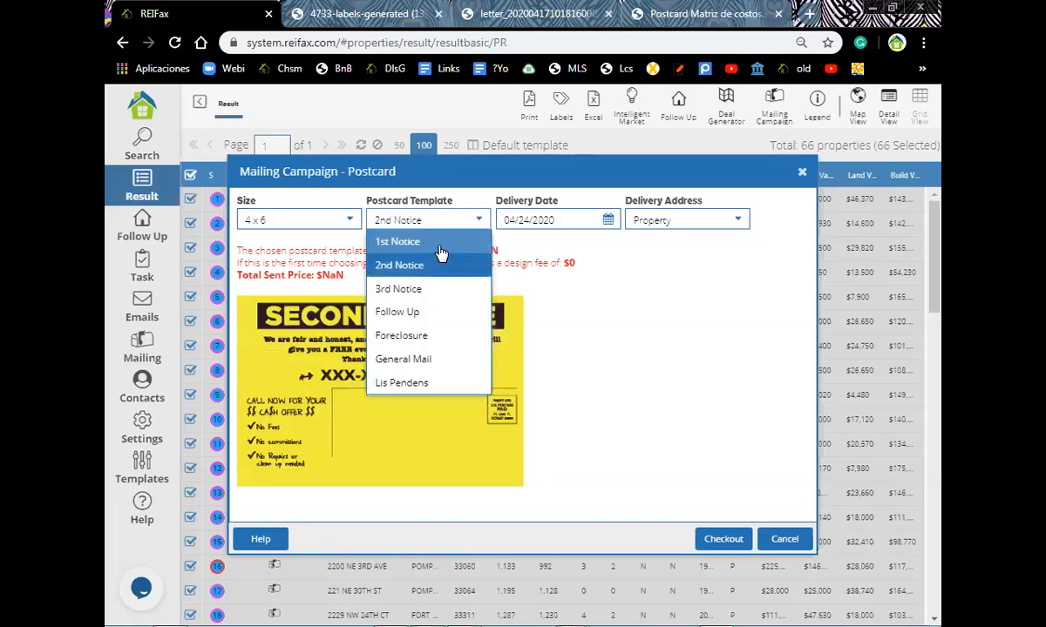
{"action": "left_click", "coordinate": [441, 249]}
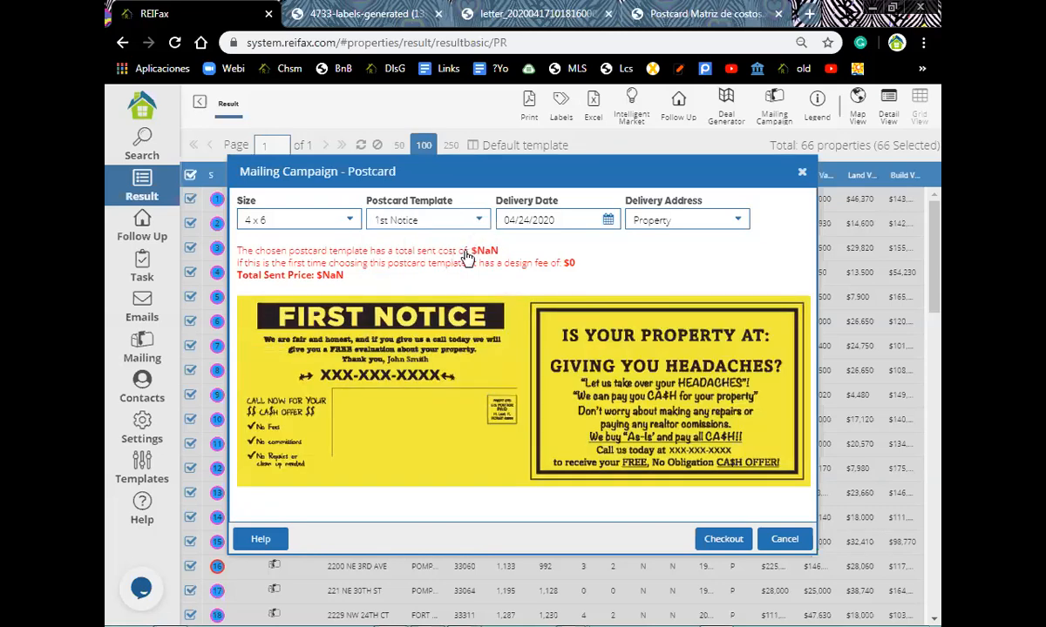
{"action": "left_click", "coordinate": [470, 221]}
{"action": "left_click", "coordinate": [436, 311]}
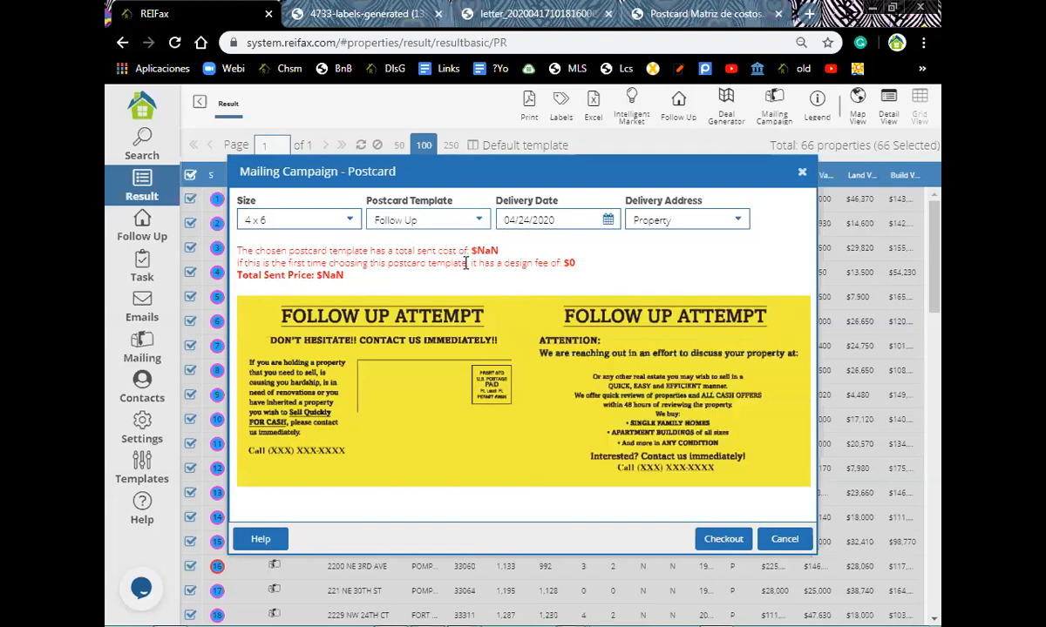
- Set the postcard size to 6 x 11 and the delivery date to 05/04/2020
{"action": "left_click", "coordinate": [348, 221]}
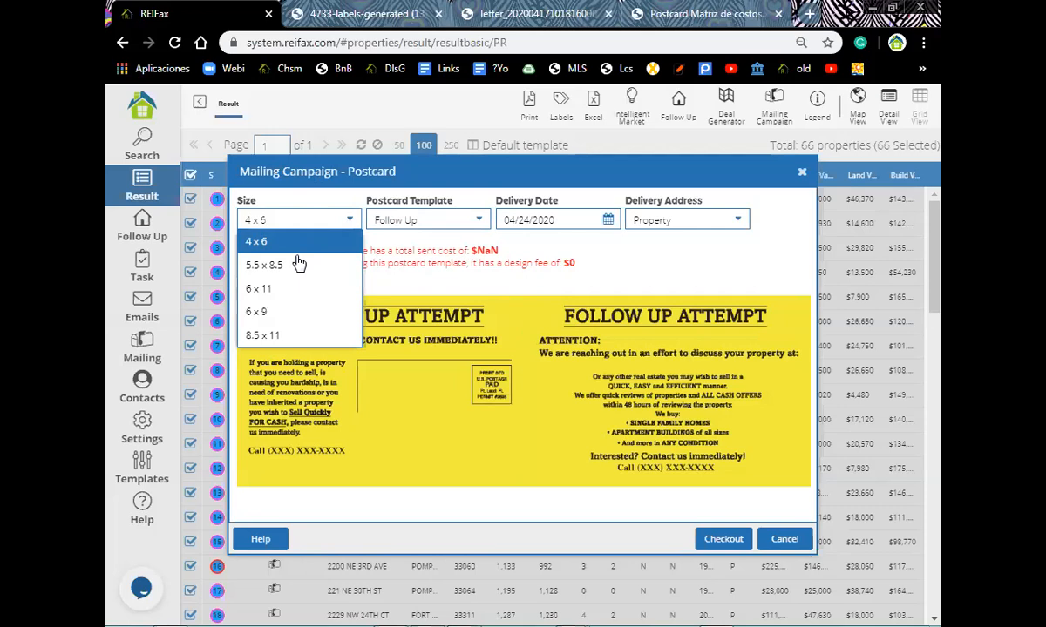
{"action": "left_click", "coordinate": [286, 295]}
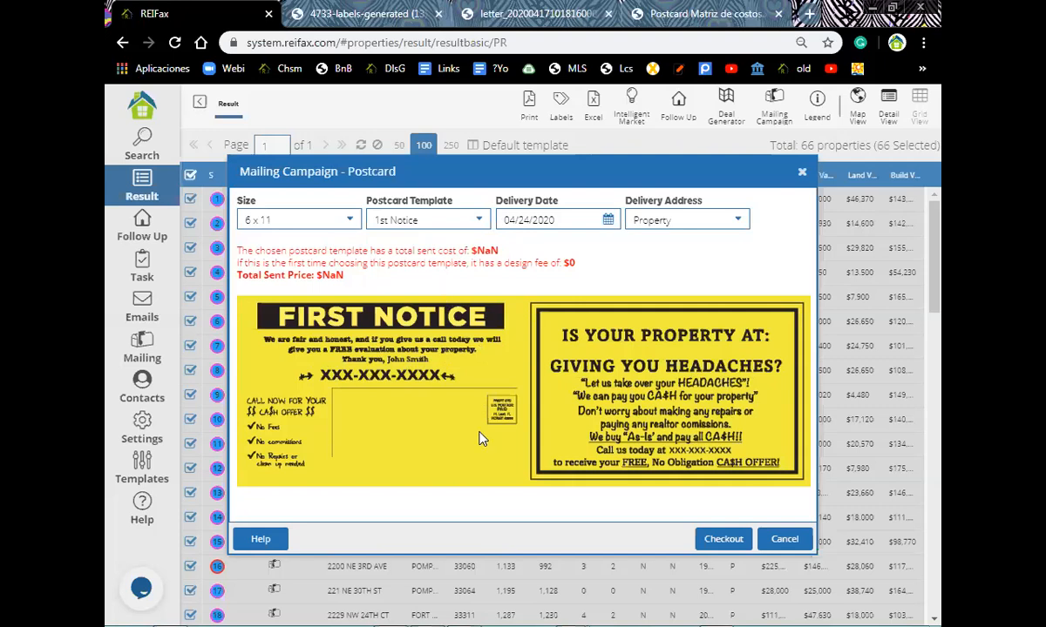
{"action": "left_click", "coordinate": [607, 221]}
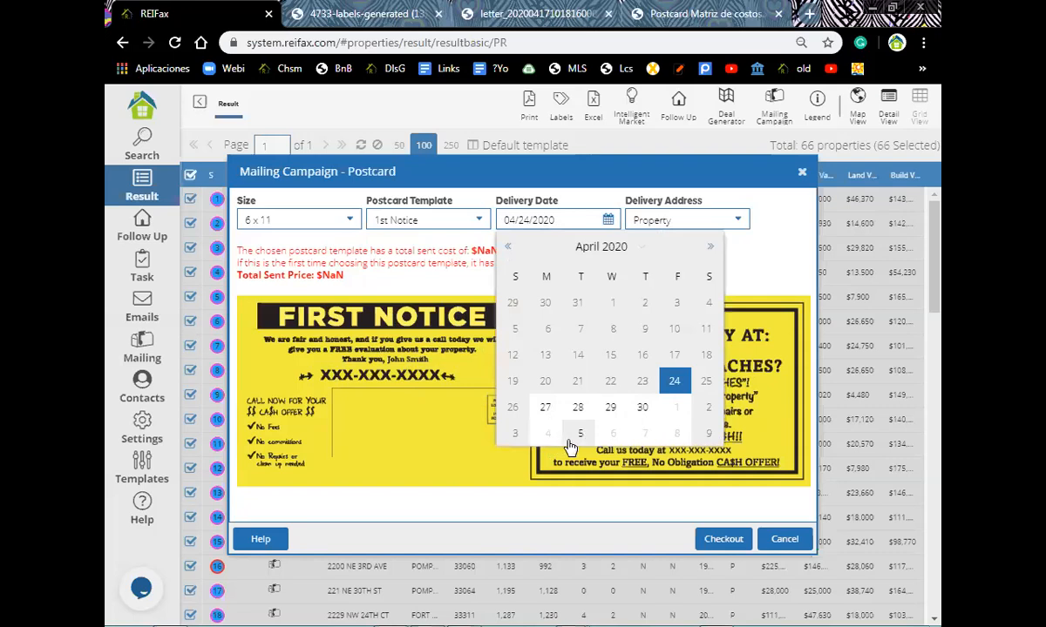
{"action": "scroll", "coordinate": [669, 402], "scroll_direction": "down", "scroll_amount": 4}
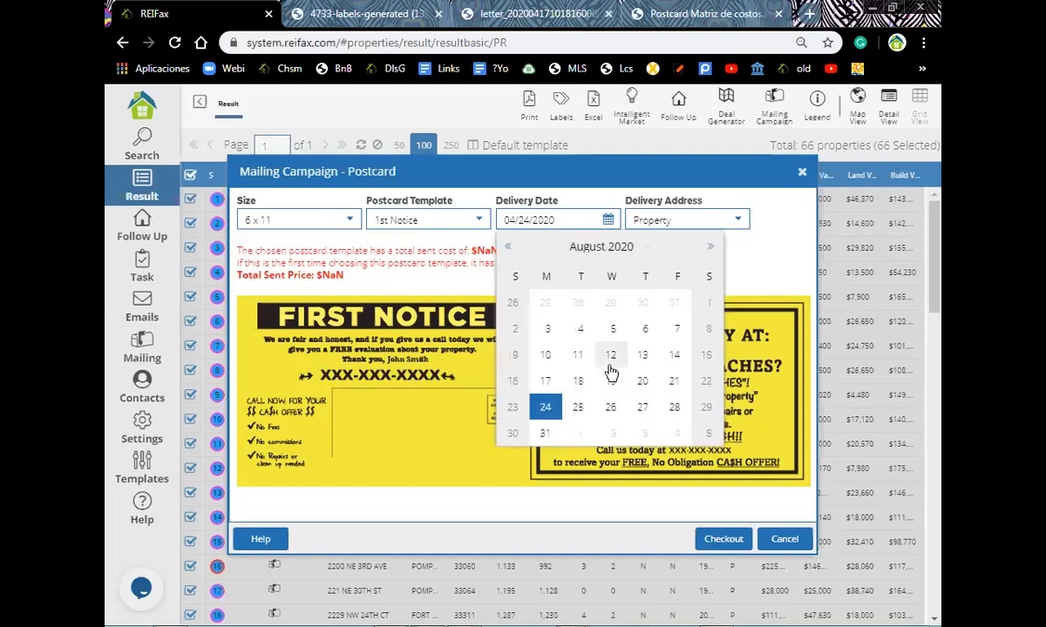
{"action": "scroll", "coordinate": [610, 374], "scroll_direction": "up", "scroll_amount": 4}
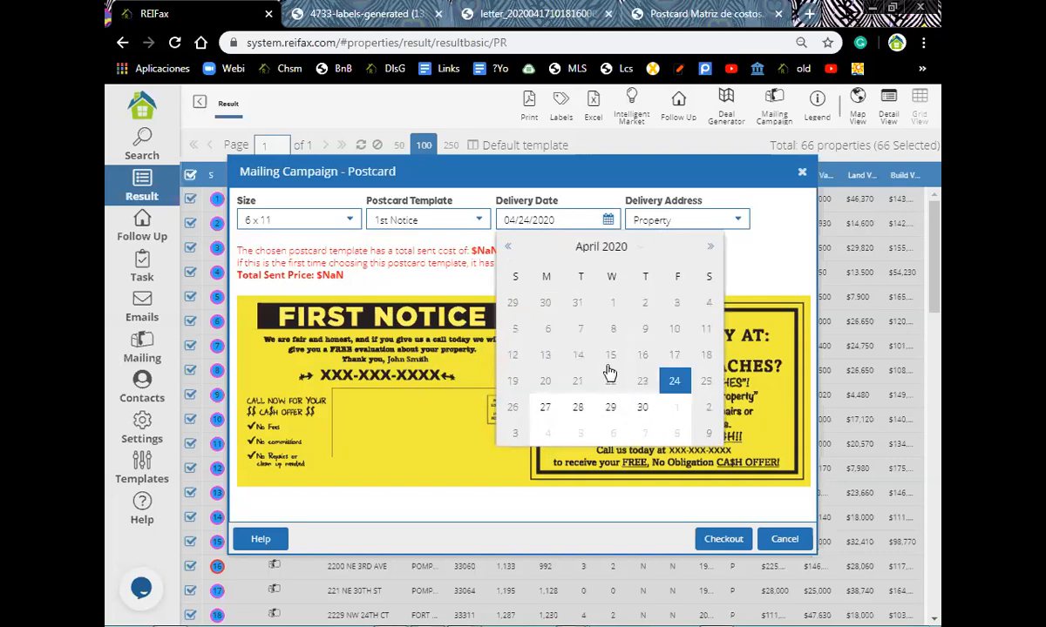
{"action": "scroll", "coordinate": [532, 355], "scroll_direction": "down", "scroll_amount": 1}
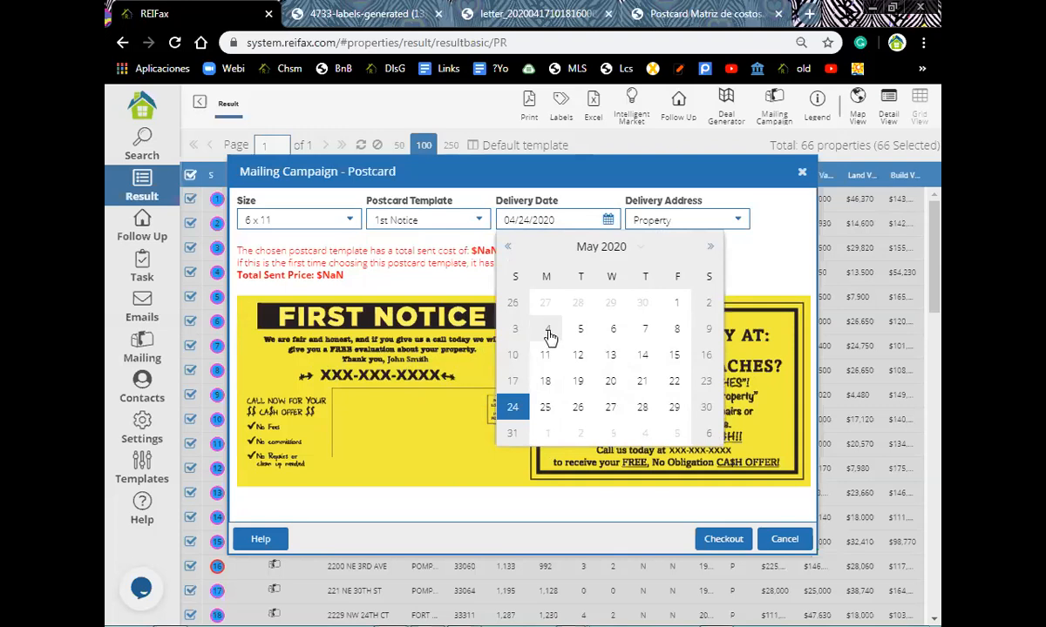
{"action": "left_click", "coordinate": [548, 330]}
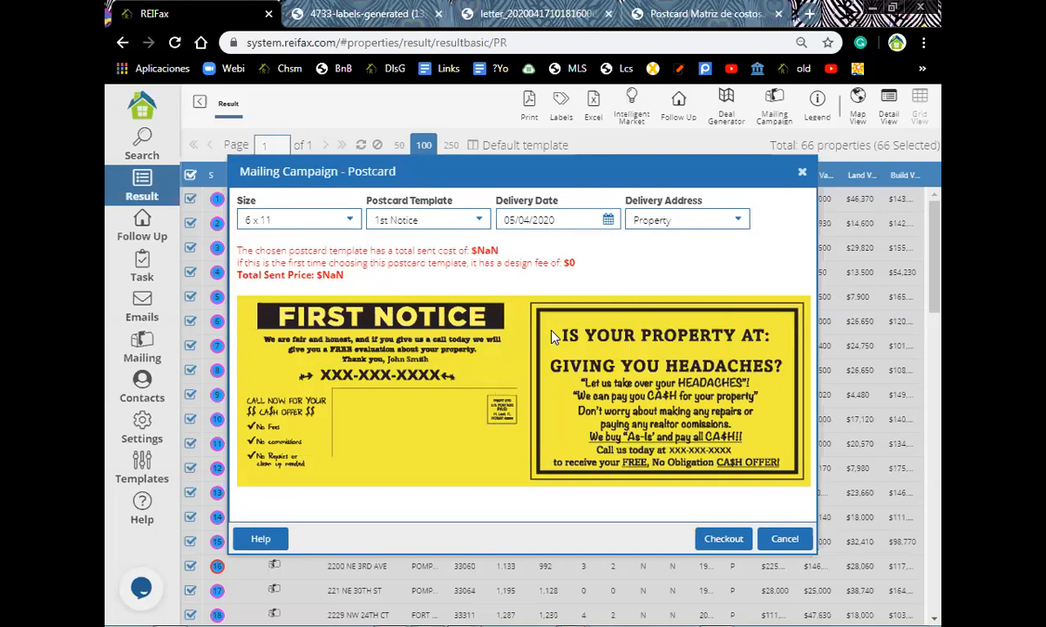
- Set the postcard delivery address to Owner and proceed to the postcard checkout
{"action": "left_click", "coordinate": [739, 222]}
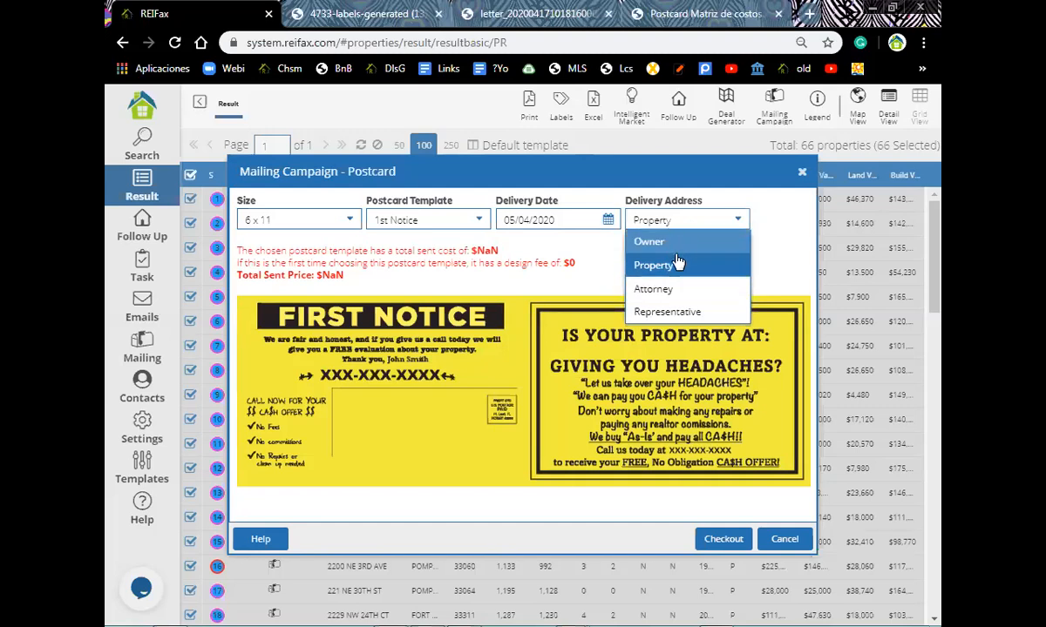
{"action": "left_click", "coordinate": [634, 235]}
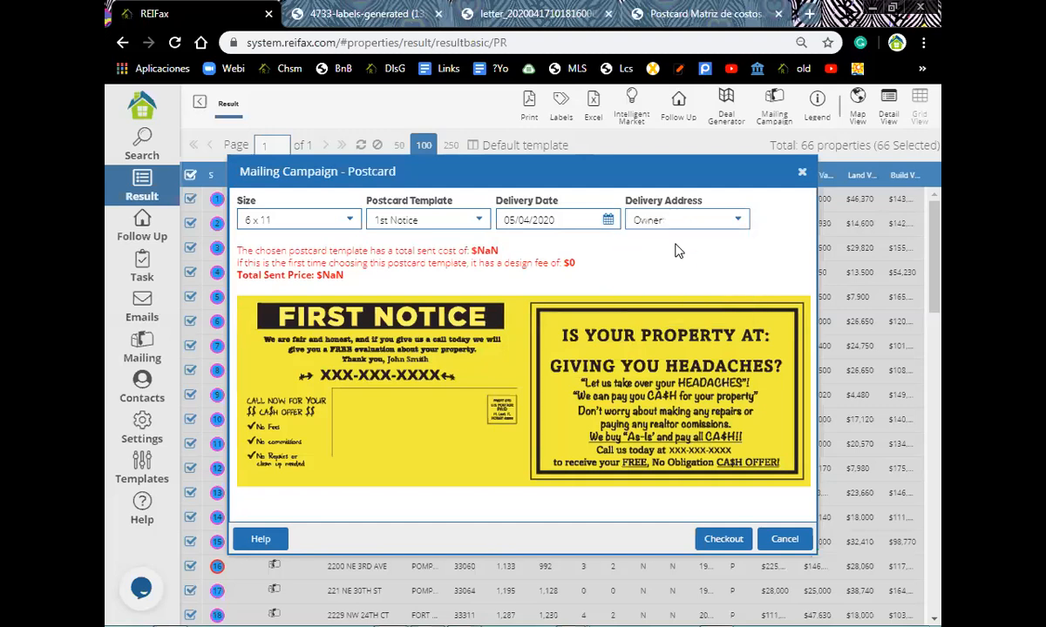
{"action": "left_click", "coordinate": [723, 540]}
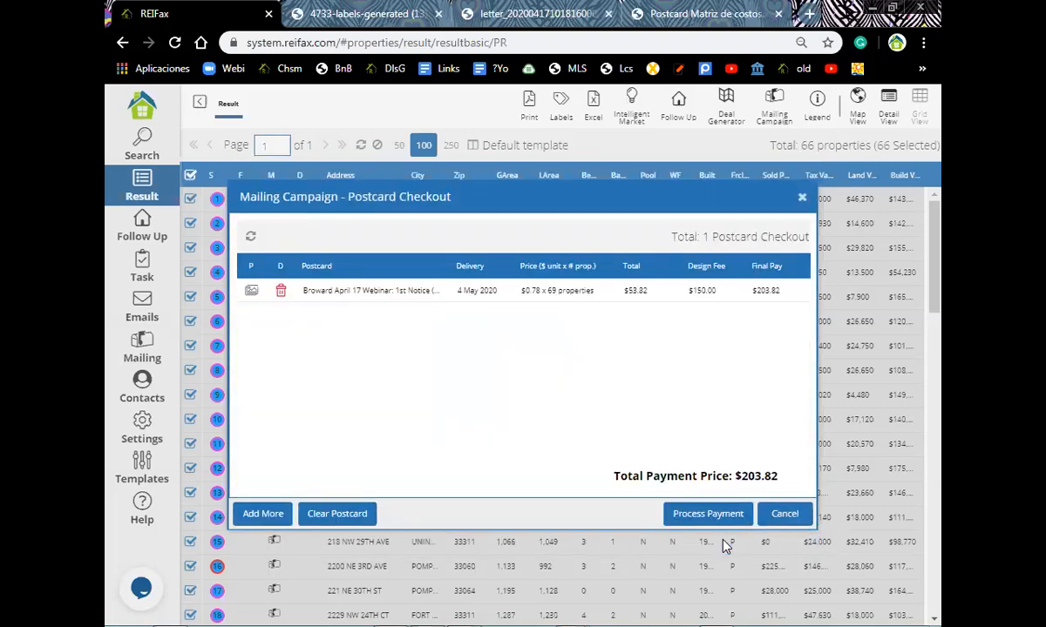
{"action": "left_click", "coordinate": [512, 289]}
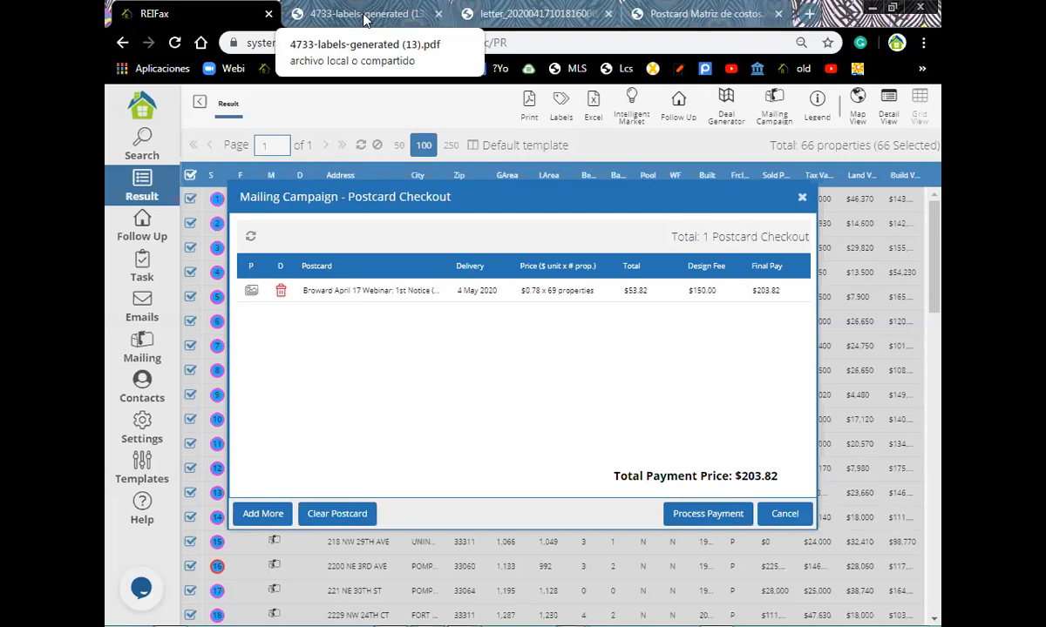
- Examine the Postcard Delivery Price Matrix for unit prices by size and quantity, design fees and the fee waiver note
{"action": "left_click", "coordinate": [712, 14]}
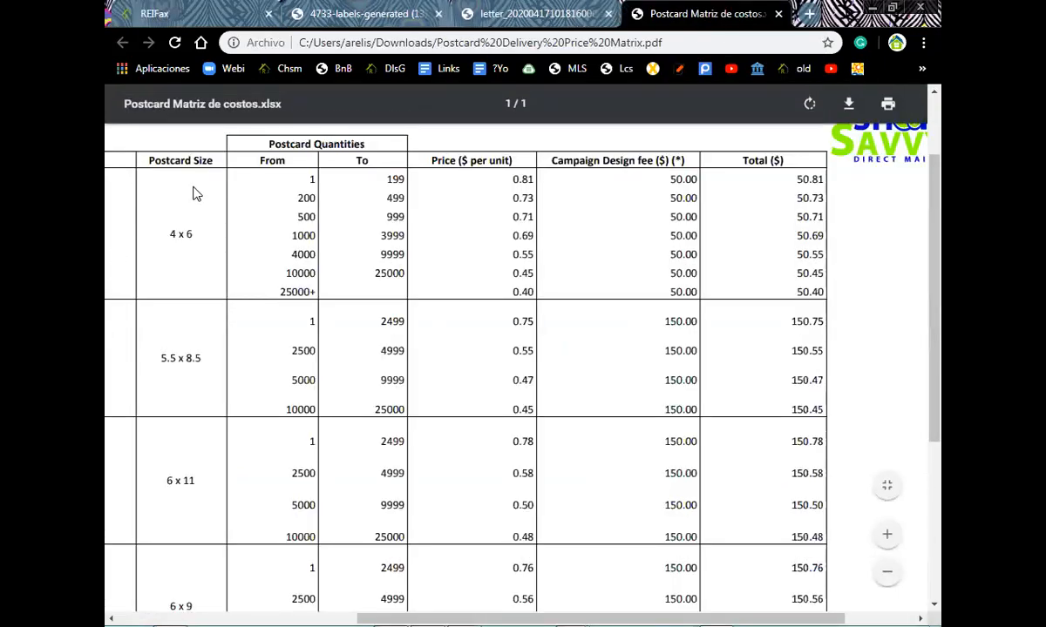
{"action": "scroll", "coordinate": [228, 319], "scroll_direction": "down", "scroll_amount": 3}
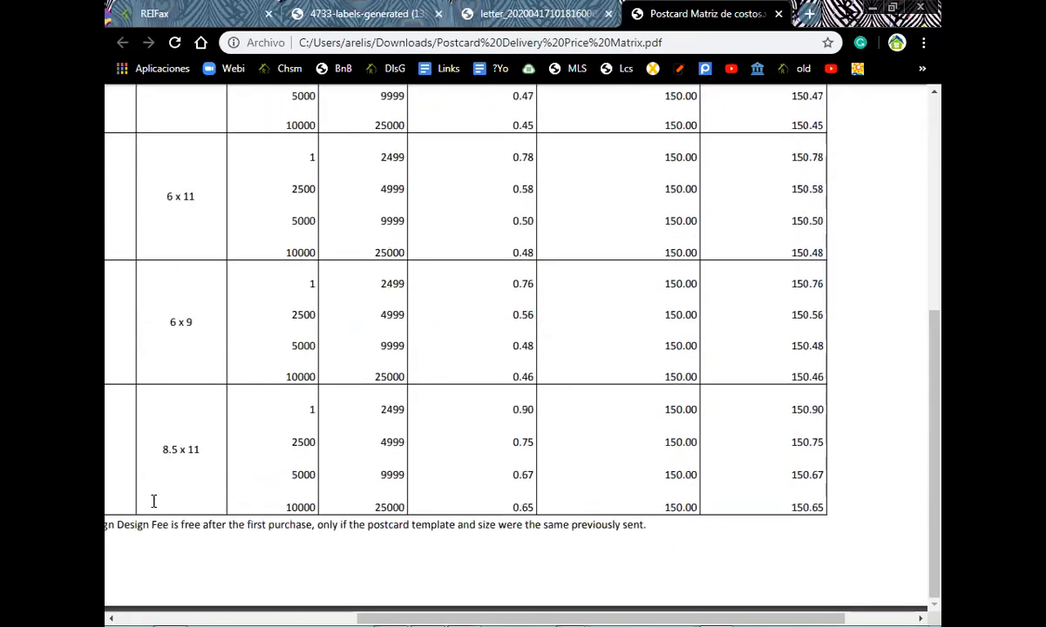
{"action": "left_click_drag", "start_coordinate": [373, 606], "coordinate": [334, 611]}
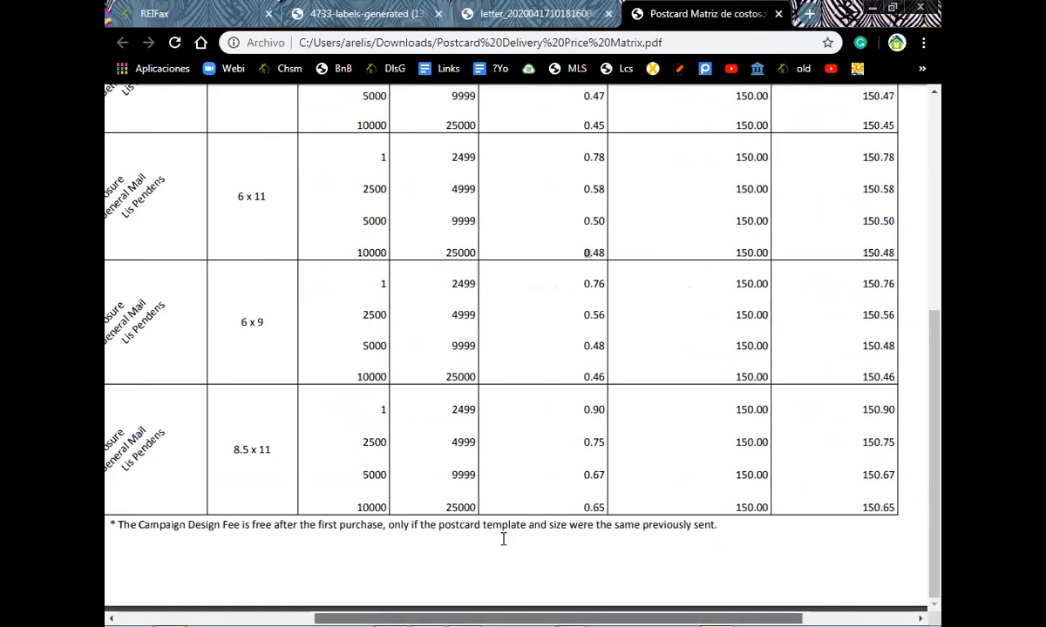
{"action": "scroll", "coordinate": [503, 539], "scroll_direction": "left", "scroll_amount": 1}
{"action": "scroll", "coordinate": [503, 539], "scroll_direction": "right", "scroll_amount": 2}
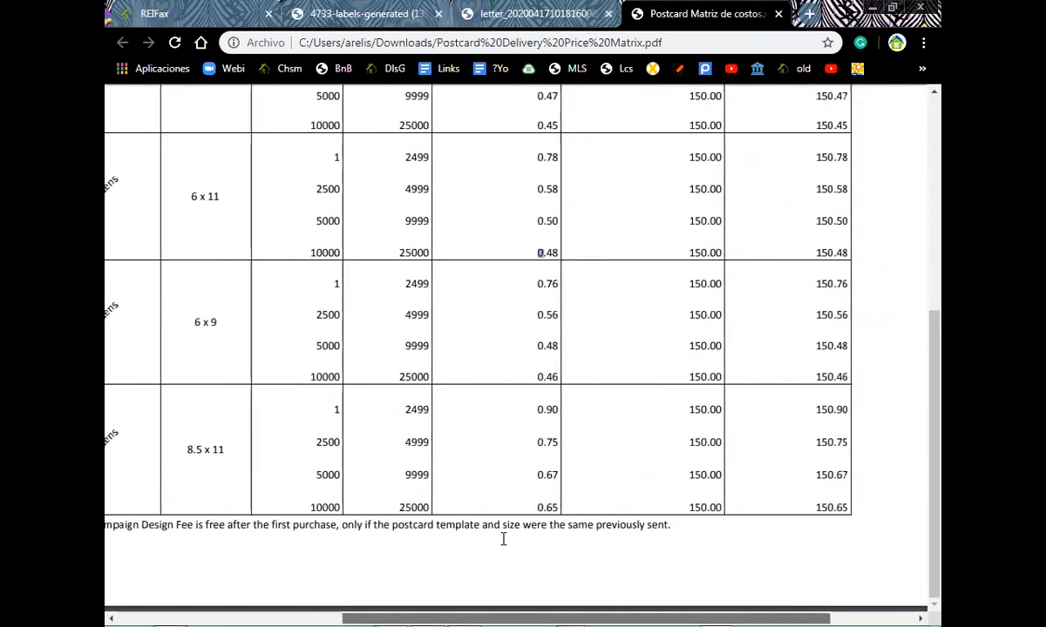
{"action": "scroll", "coordinate": [540, 384], "scroll_direction": "up", "scroll_amount": 4}
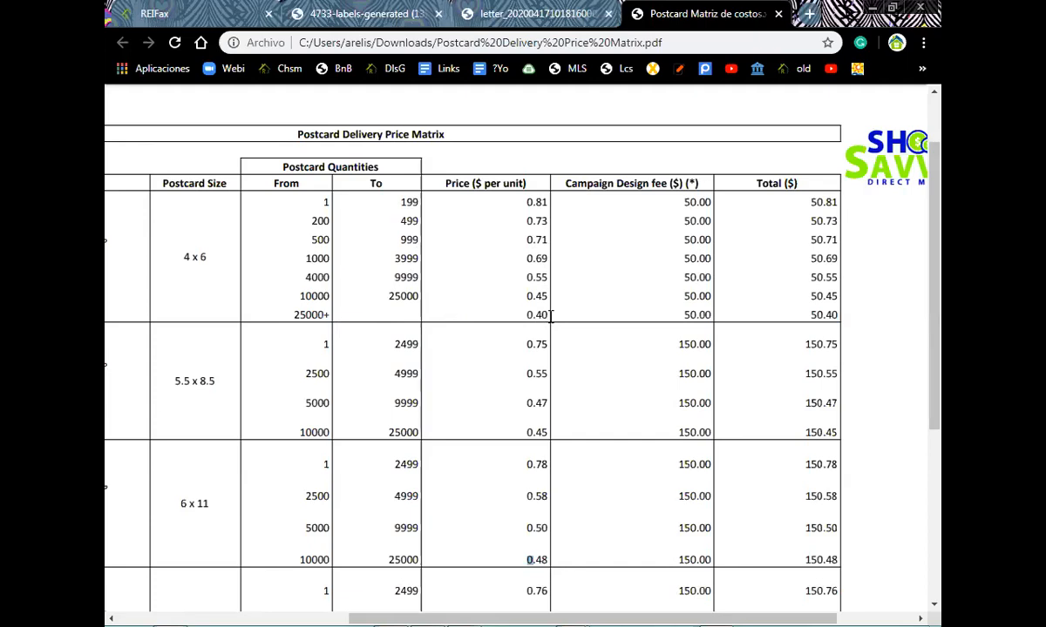
{"action": "scroll", "coordinate": [522, 296], "scroll_direction": "down", "scroll_amount": 4}
{"action": "scroll", "coordinate": [520, 292], "scroll_direction": "up", "scroll_amount": 5}
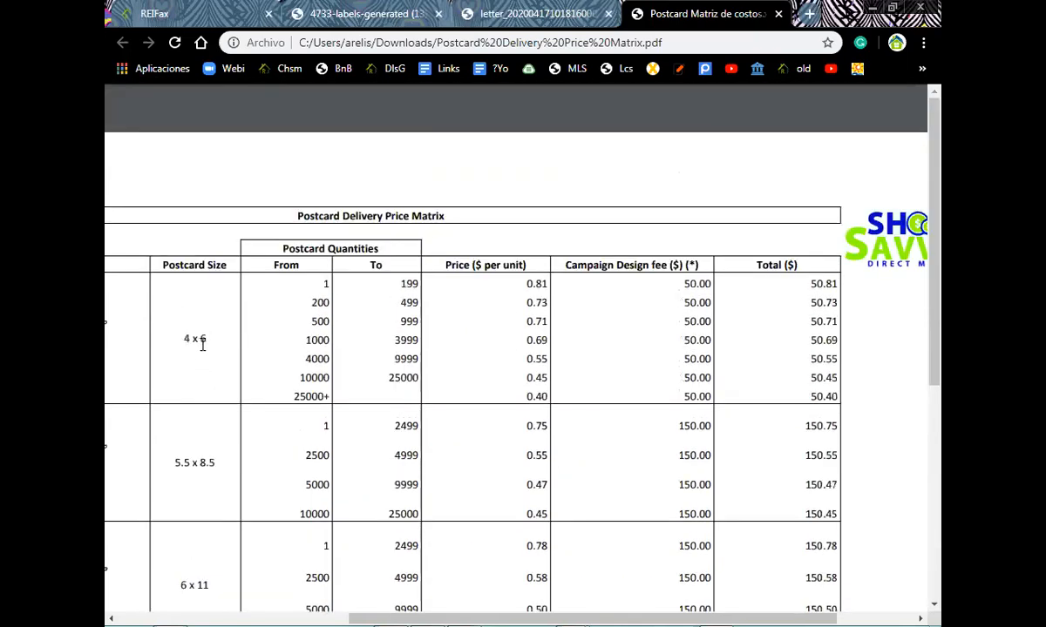
{"action": "scroll", "coordinate": [199, 347], "scroll_direction": "down", "scroll_amount": 4}
{"action": "scroll", "coordinate": [202, 345], "scroll_direction": "down", "scroll_amount": 3}
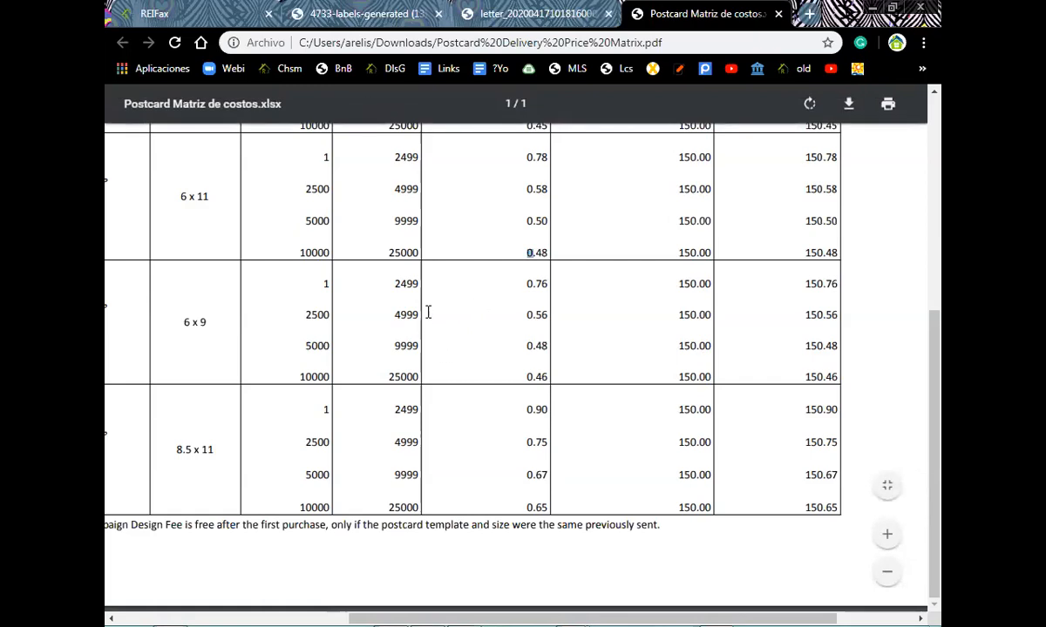
- Return to the postcard checkout, start processing the payment, and cancel at the credit card on file question
{"action": "left_click", "coordinate": [206, 12]}
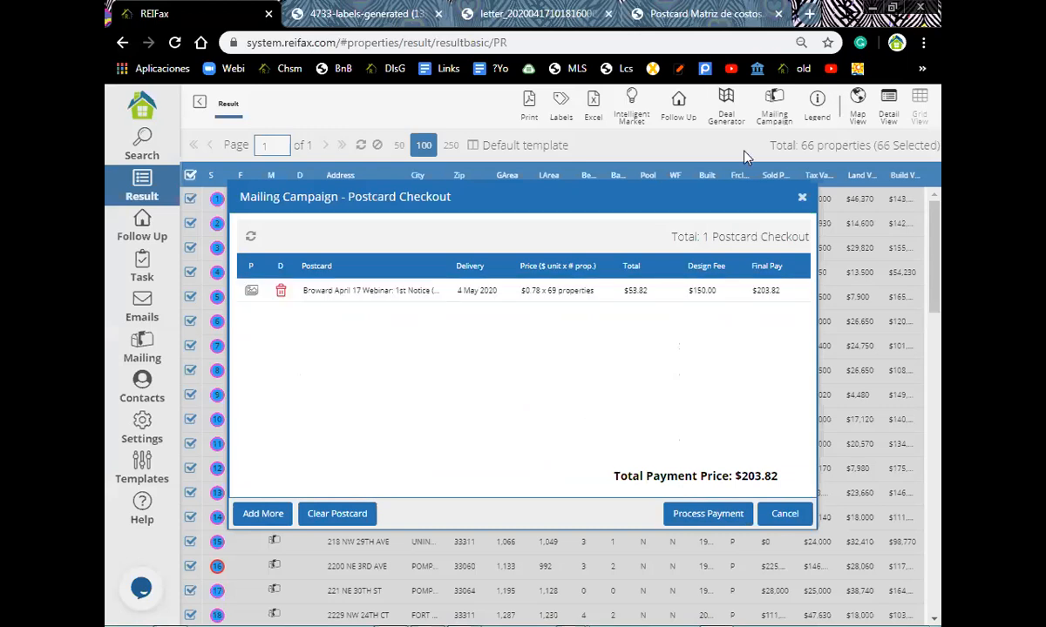
{"action": "left_click", "coordinate": [700, 518]}
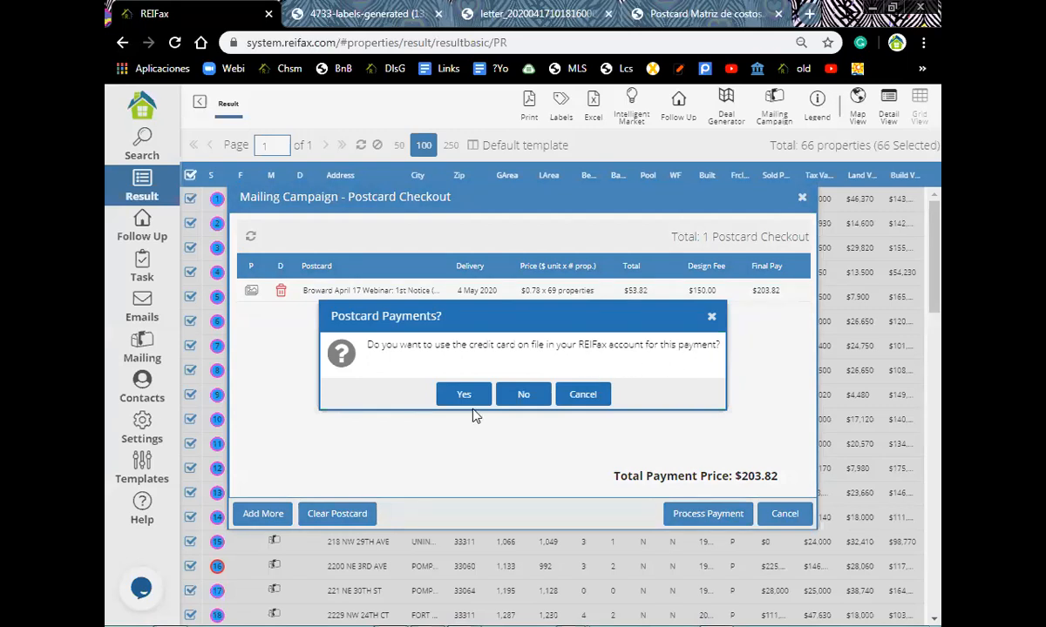
{"action": "left_click", "coordinate": [583, 396]}
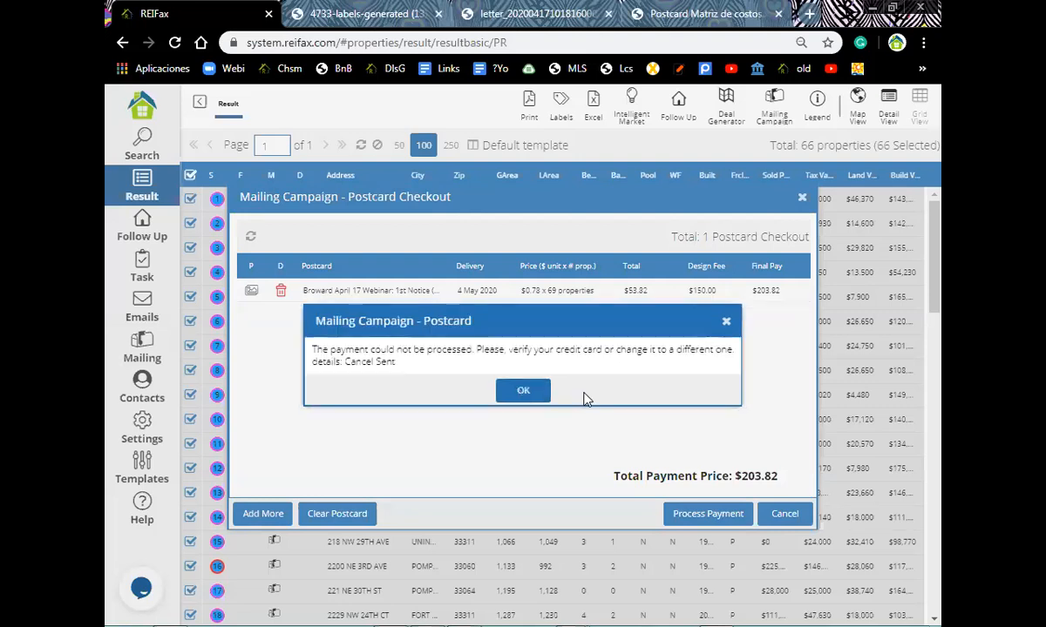